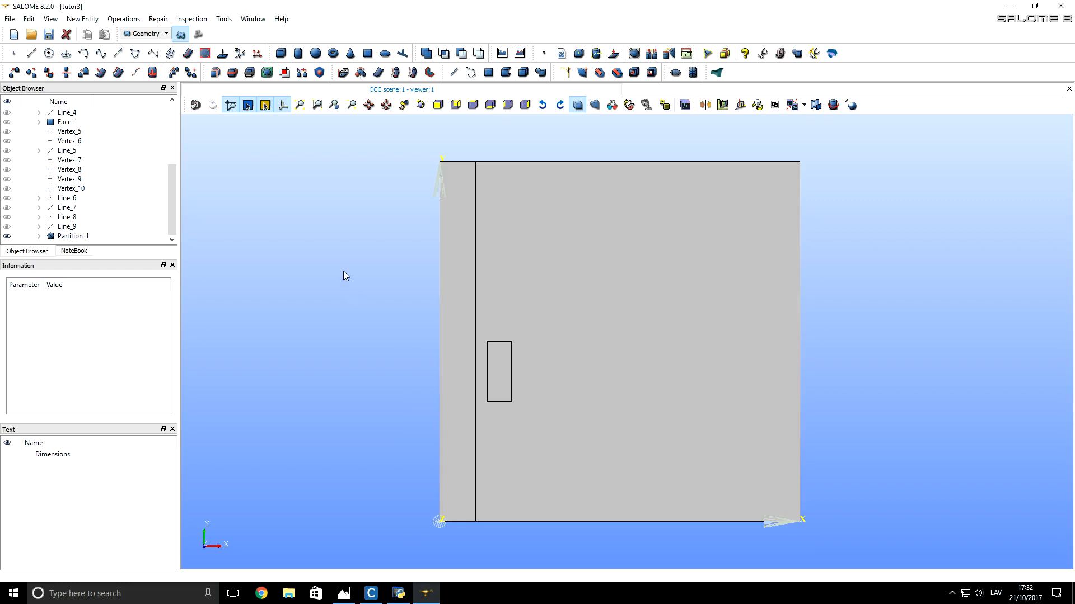
Step: In the Mesh module, start a mesh on Partition_1 with the NETGEN 1D-2D algorithm
{"action": "left_click", "coordinate": [139, 35]}
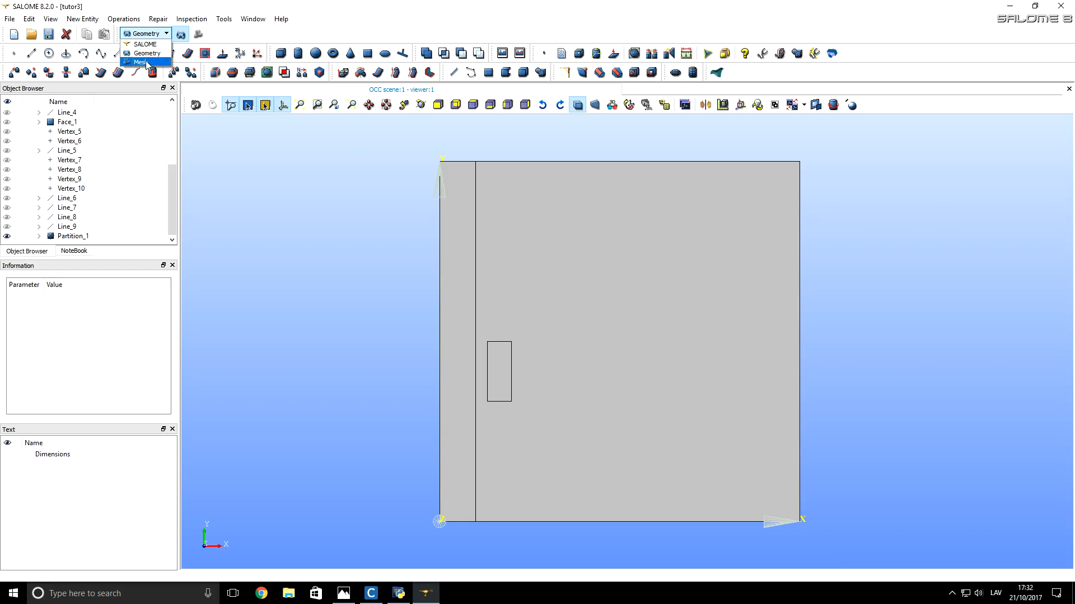
{"action": "left_click", "coordinate": [139, 62]}
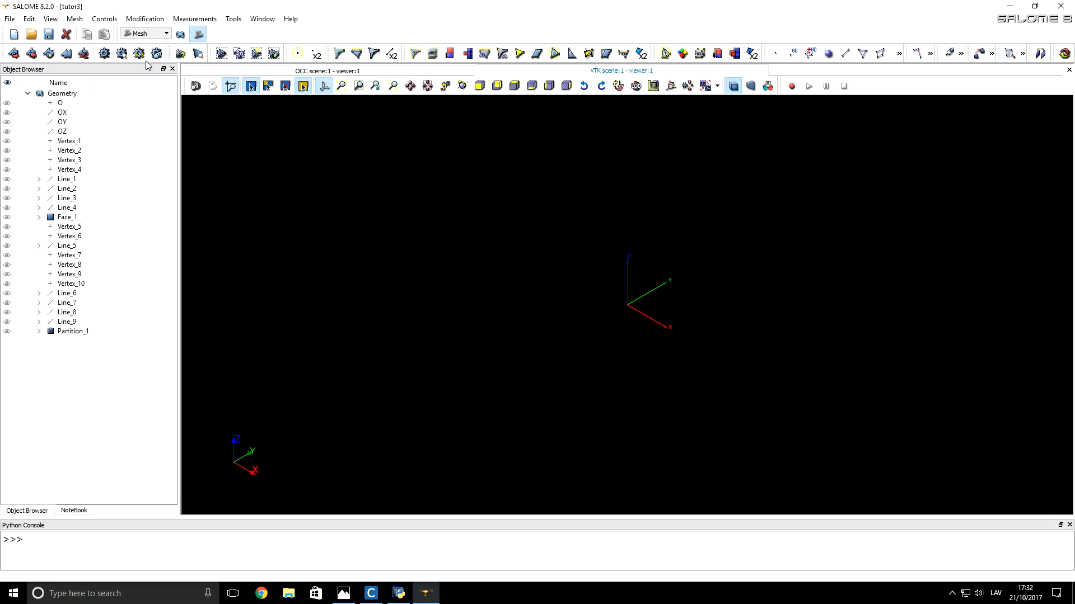
{"action": "left_click", "coordinate": [72, 332]}
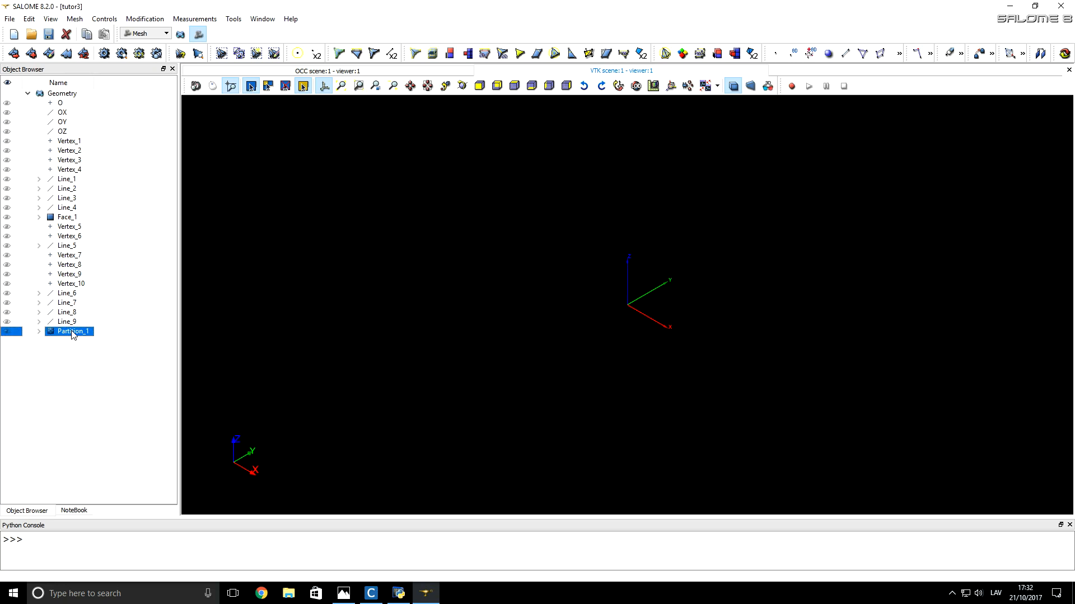
{"action": "left_click", "coordinate": [15, 51]}
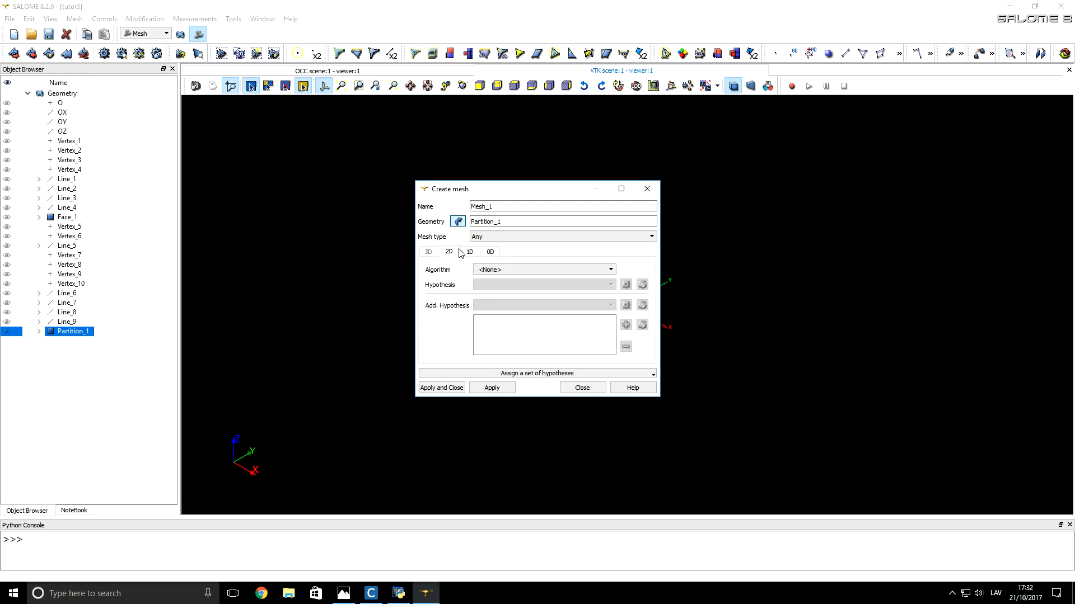
{"action": "left_click", "coordinate": [484, 271]}
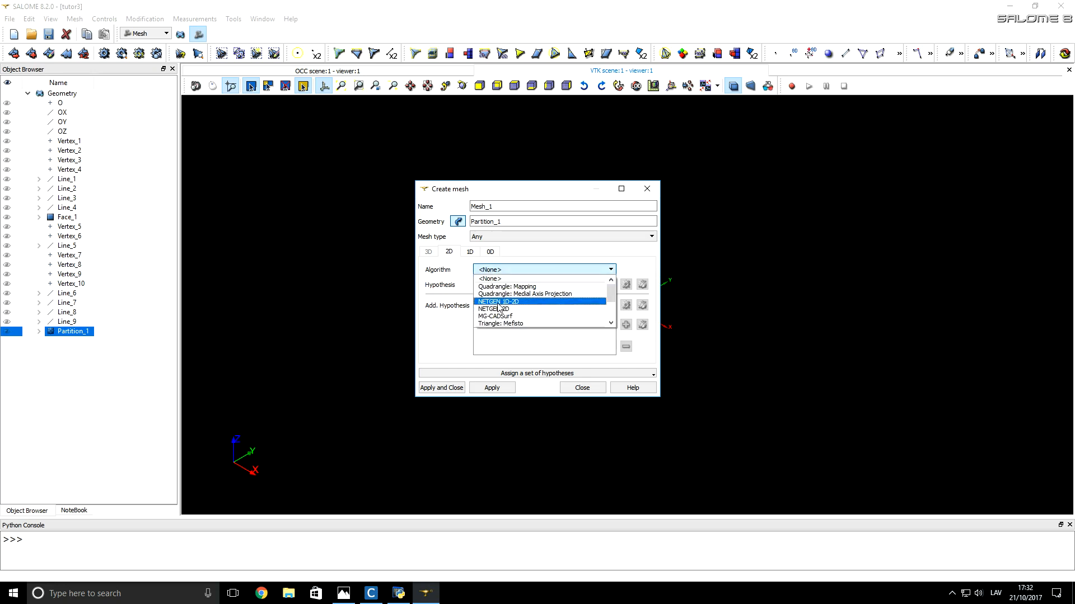
{"action": "left_click", "coordinate": [498, 302]}
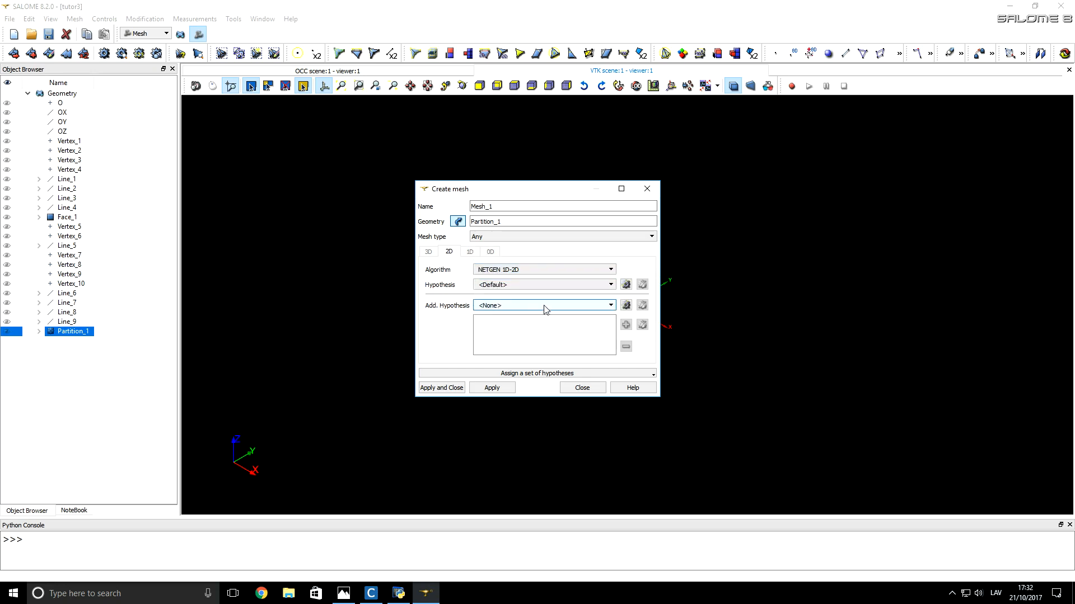
Step: Add a NETGEN 2D Parameters hypothesis with max size 20 and min size 0, and create the mesh
{"action": "left_click", "coordinate": [626, 285]}
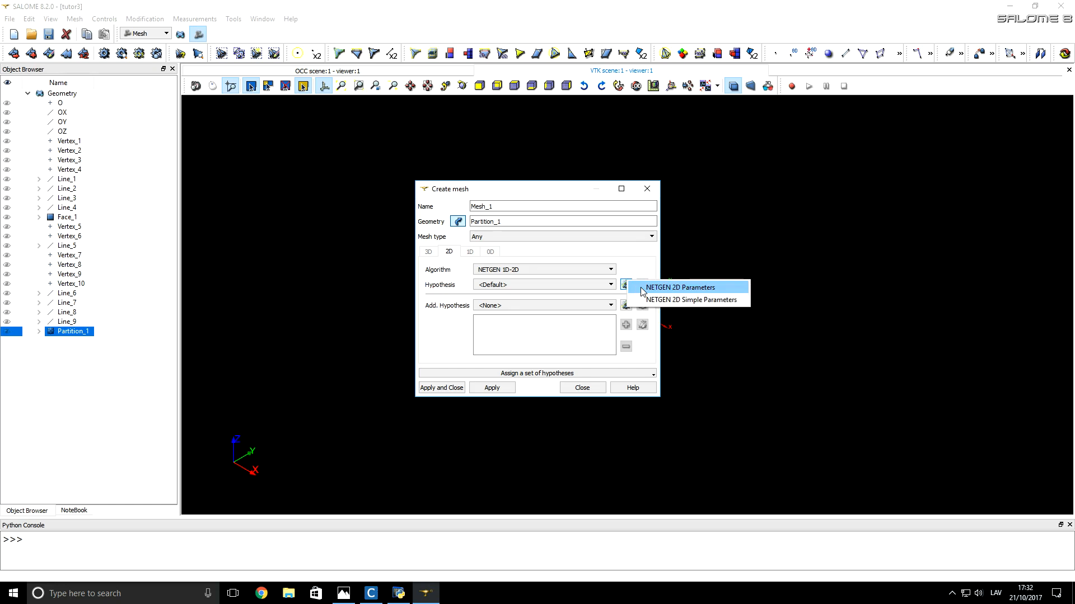
{"action": "left_click", "coordinate": [641, 287]}
{"action": "double_click", "coordinate": [558, 242]}
{"action": "type", "text": "20"}
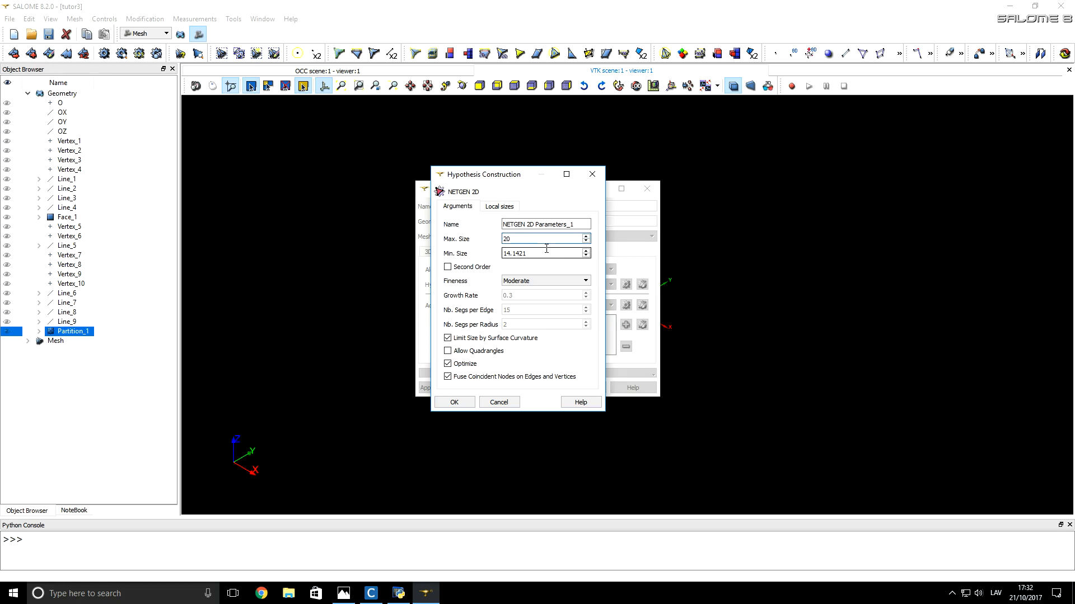
{"action": "double_click", "coordinate": [547, 248]}
{"action": "type", "text": "0"}
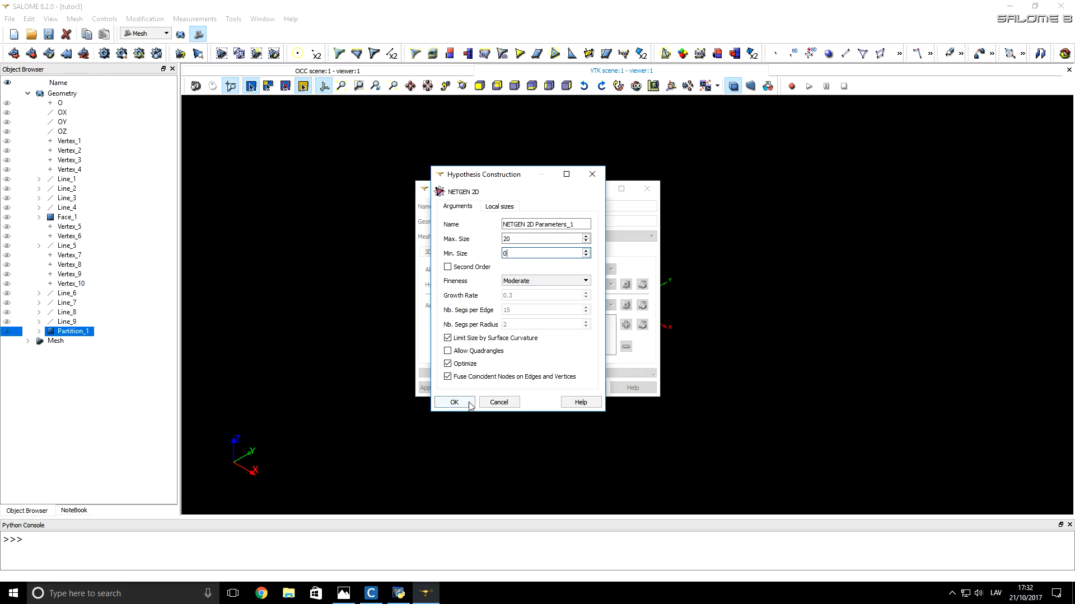
{"action": "left_click", "coordinate": [454, 402]}
{"action": "left_click", "coordinate": [441, 388]}
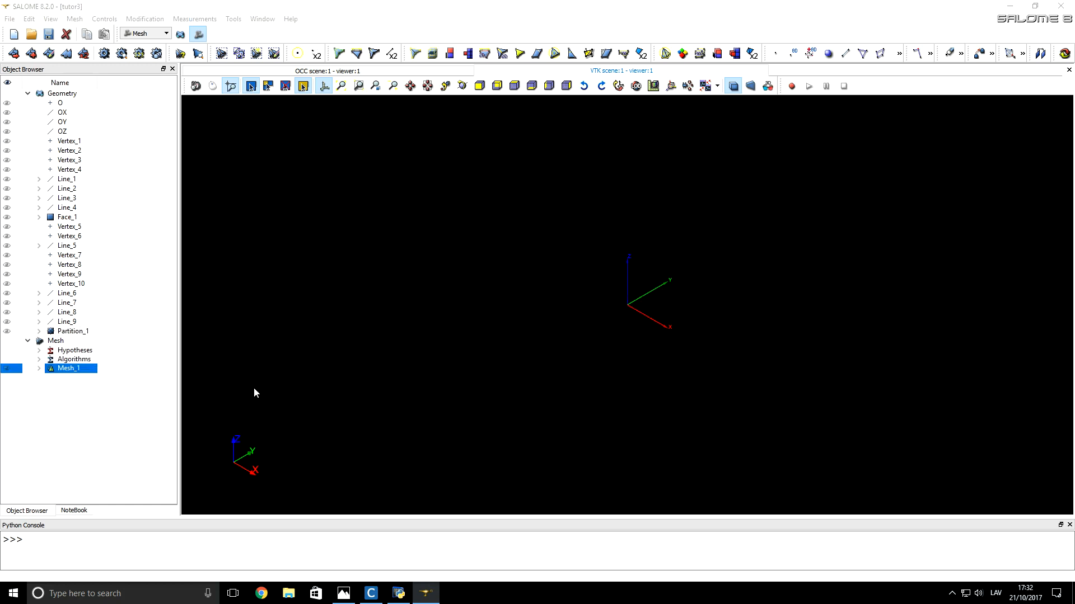
Step: Compute Mesh_1 and inspect the resulting triangulation in the XY plane
{"action": "right_click", "coordinate": [62, 371]}
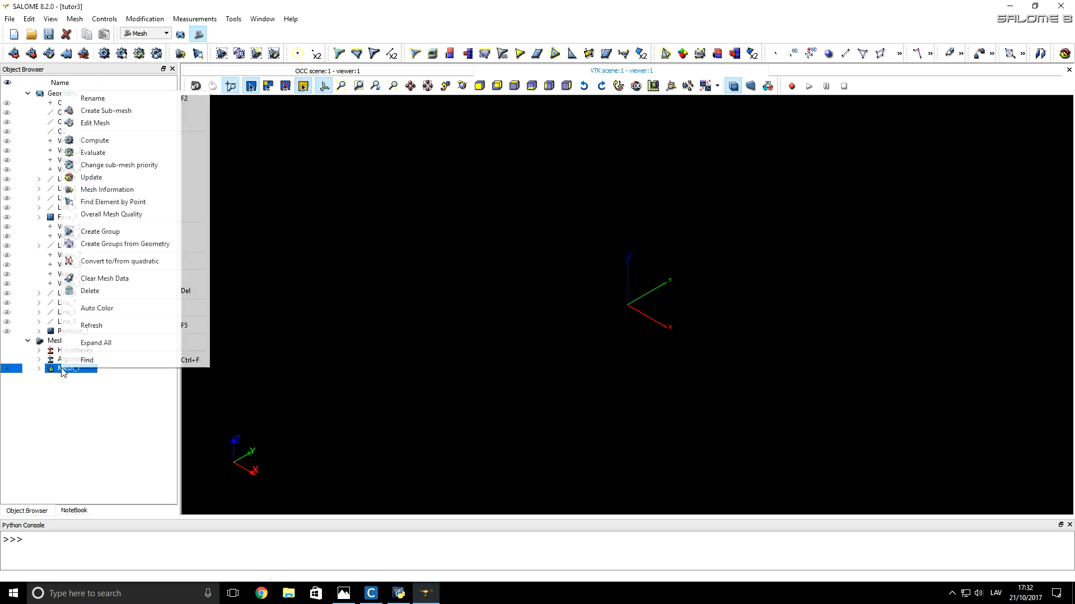
{"action": "left_click", "coordinate": [94, 140]}
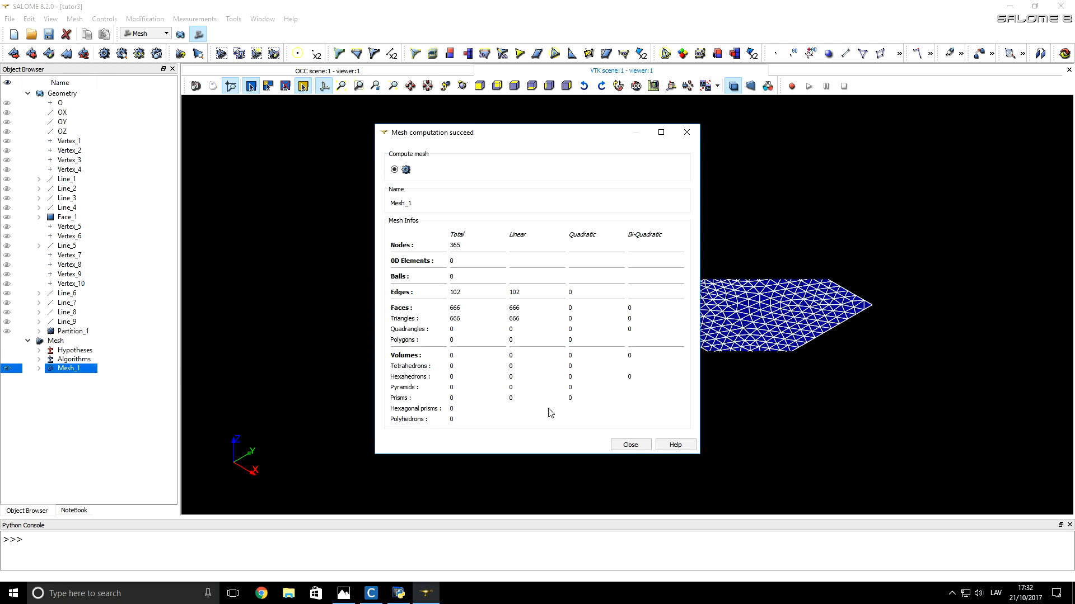
{"action": "left_click", "coordinate": [631, 444]}
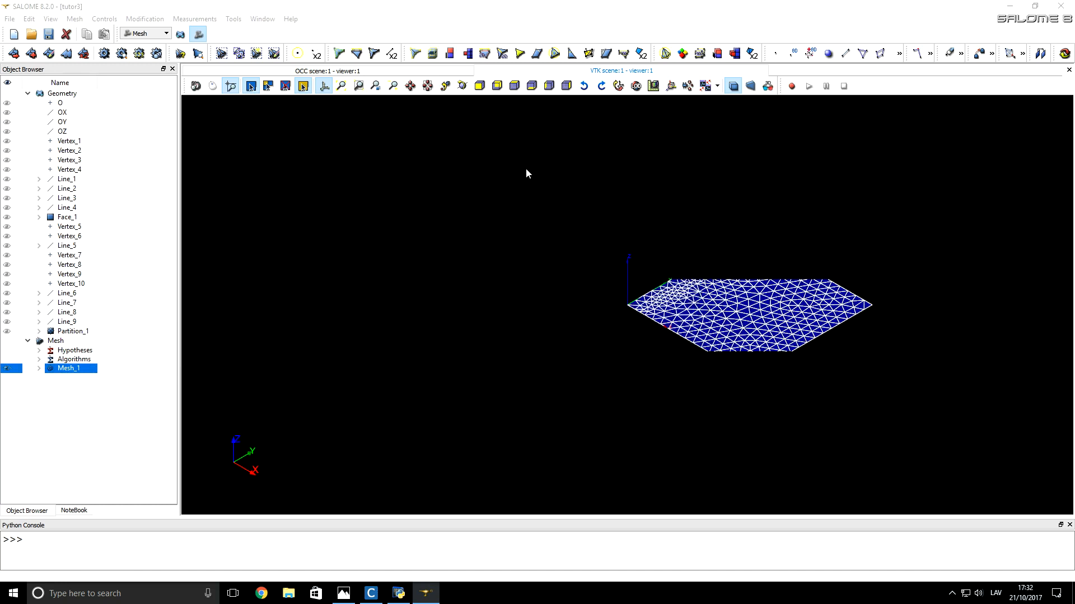
{"action": "left_click", "coordinate": [497, 86]}
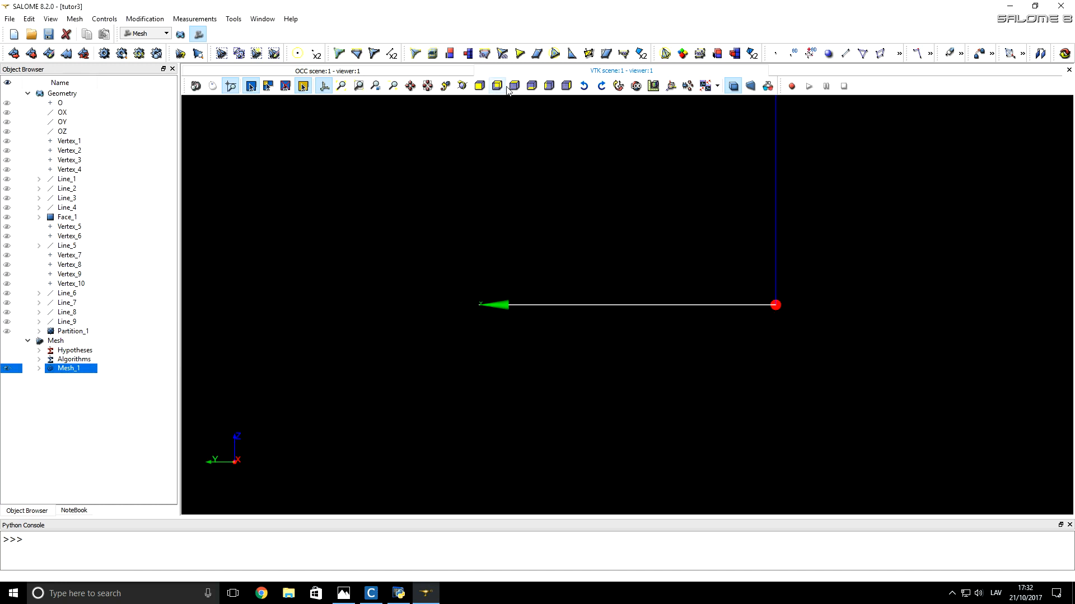
{"action": "left_click", "coordinate": [515, 85]}
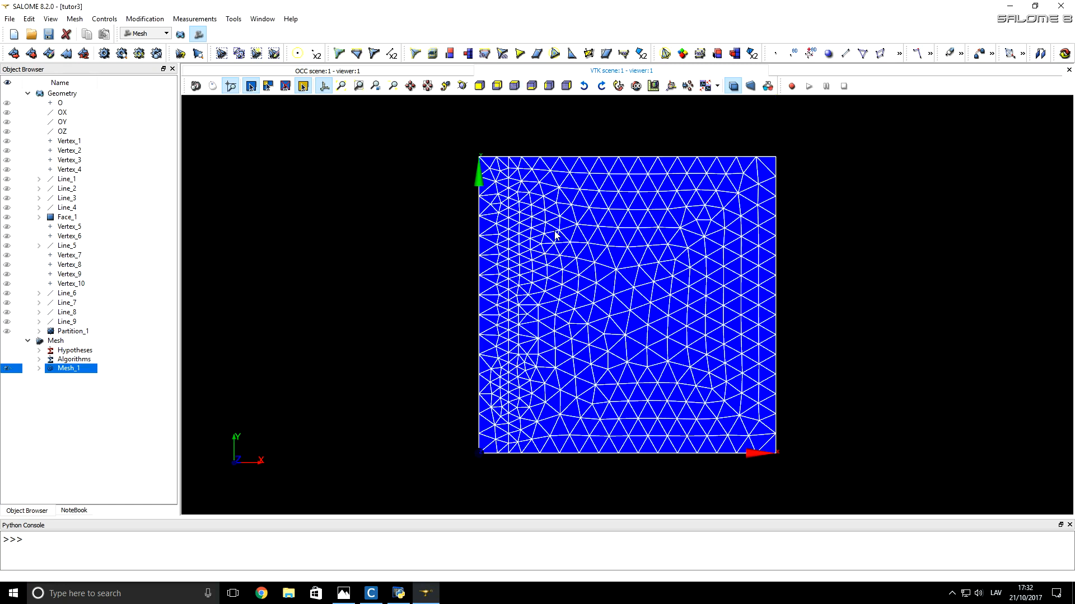
{"action": "scroll", "coordinate": [502, 369], "scroll_direction": "up", "scroll_amount": 3}
{"action": "scroll", "coordinate": [502, 369], "scroll_direction": "up", "scroll_amount": 1}
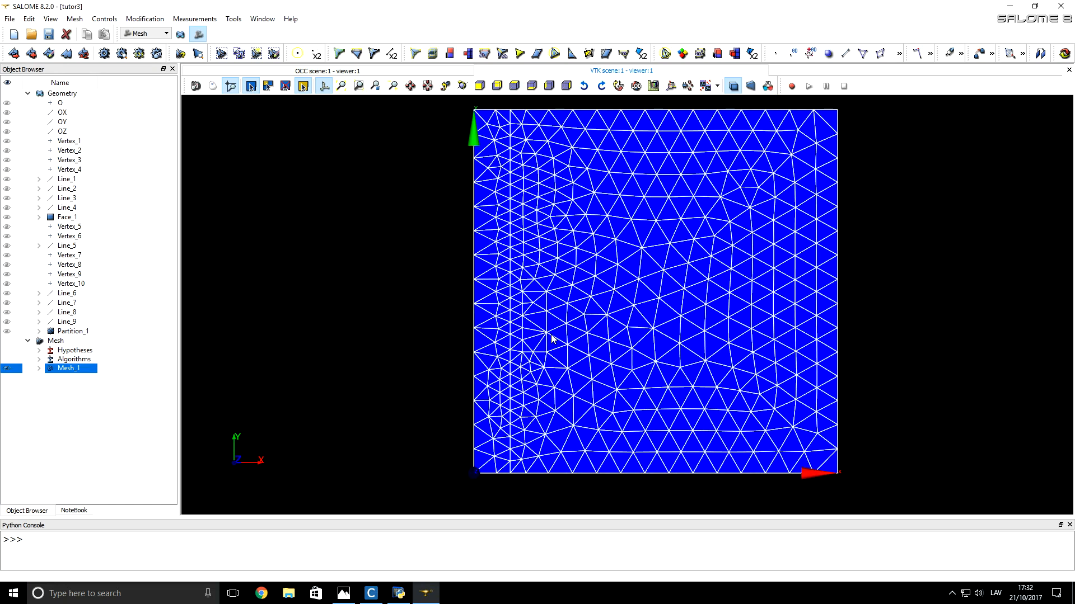
{"action": "scroll", "coordinate": [551, 338], "scroll_direction": "up", "scroll_amount": 2}
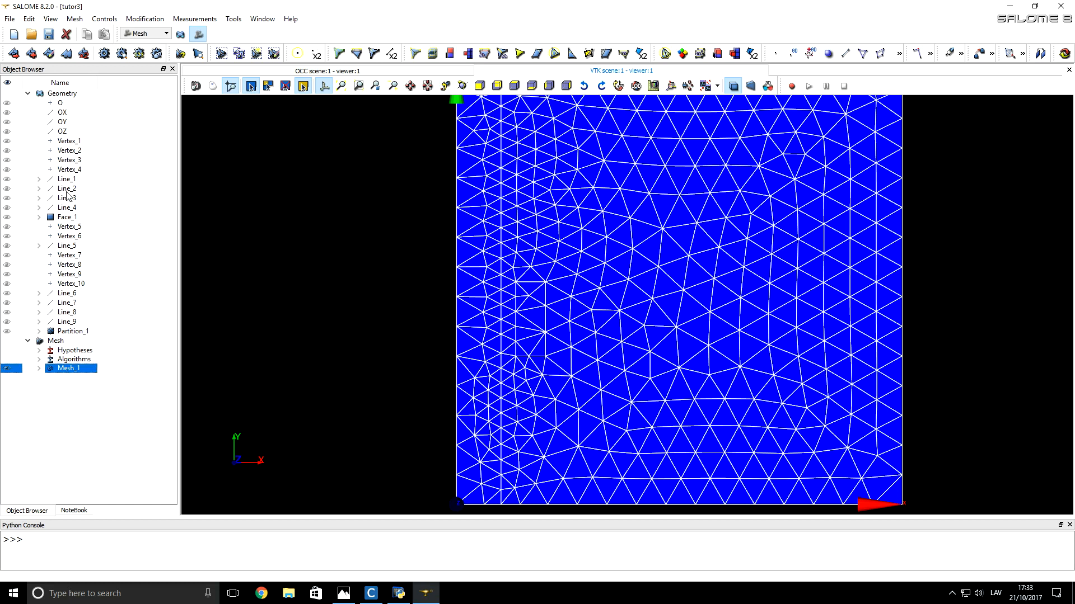
Step: Start a sub-mesh of Mesh_1 on the inductor group with the 2D algorithm Quadrangle: Mapping
{"action": "left_click", "coordinate": [32, 54]}
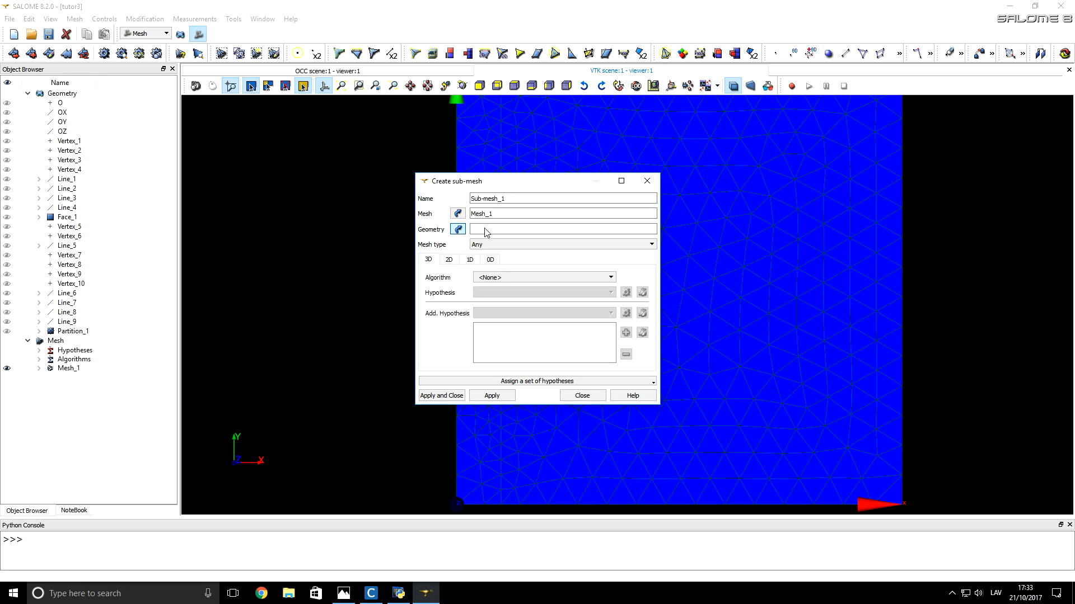
{"action": "left_click", "coordinate": [39, 332]}
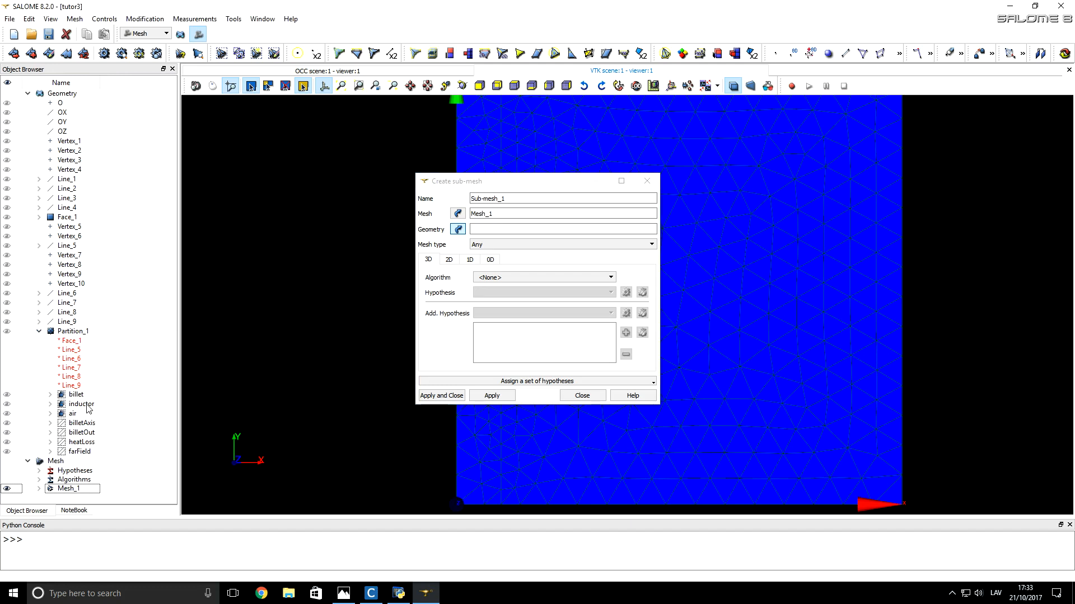
{"action": "left_click", "coordinate": [87, 405]}
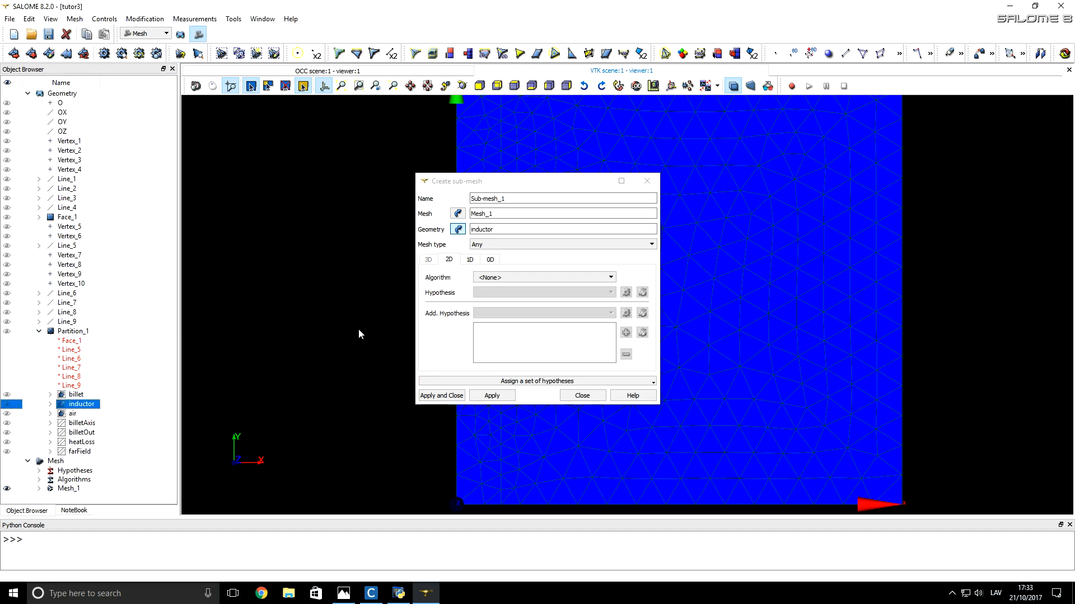
{"action": "left_click", "coordinate": [482, 279]}
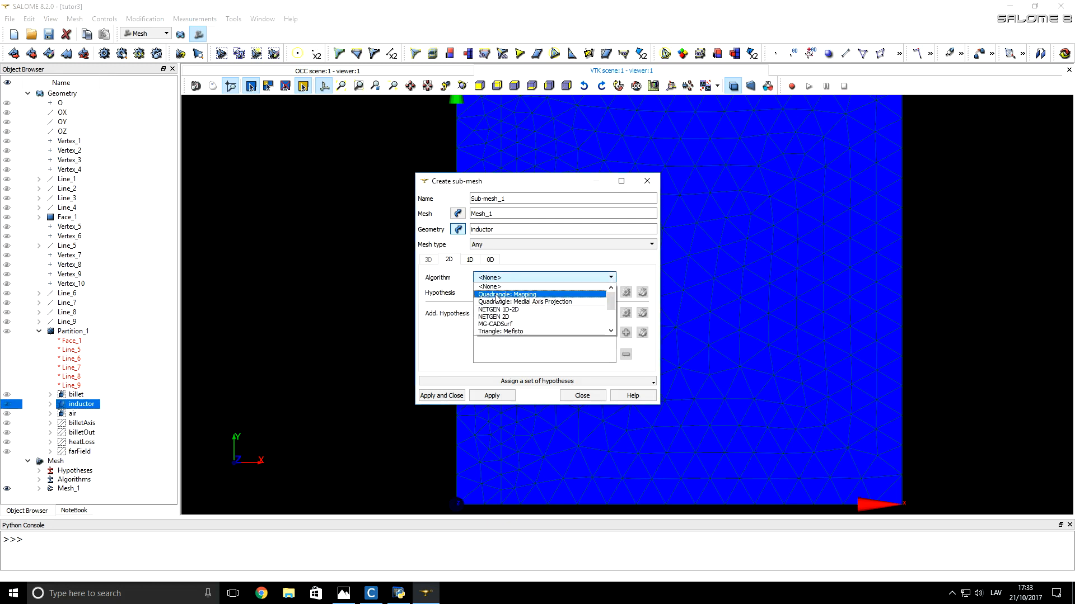
{"action": "left_click", "coordinate": [532, 295]}
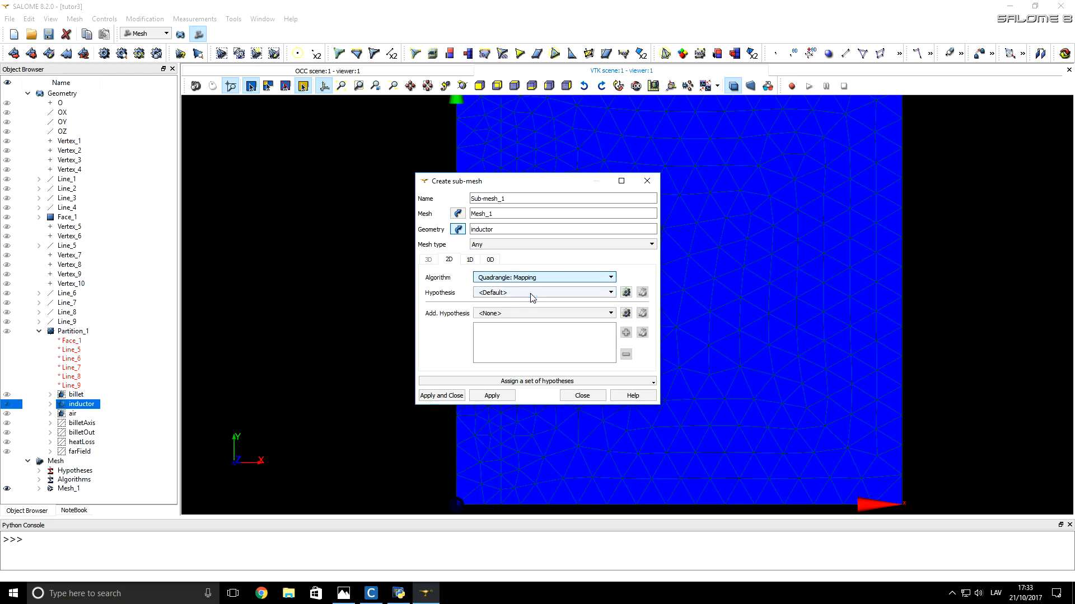
Step: Set the sub-mesh's 1D algorithm to Wire Discretisation with a Max Size hypothesis of length 2
{"action": "left_click", "coordinate": [470, 261]}
{"action": "left_click", "coordinate": [494, 278]}
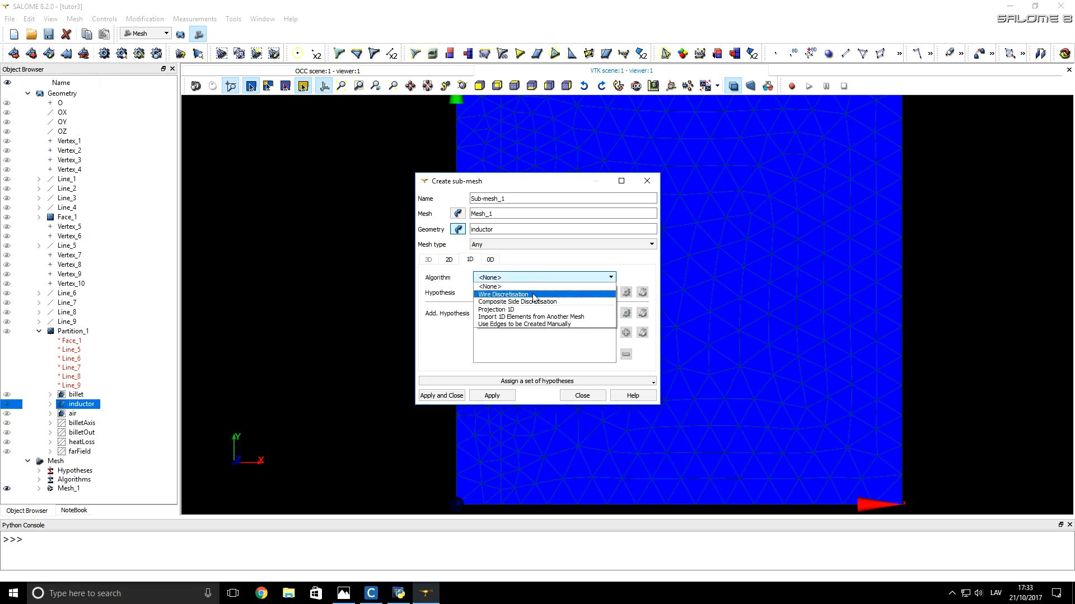
{"action": "left_click", "coordinate": [534, 296]}
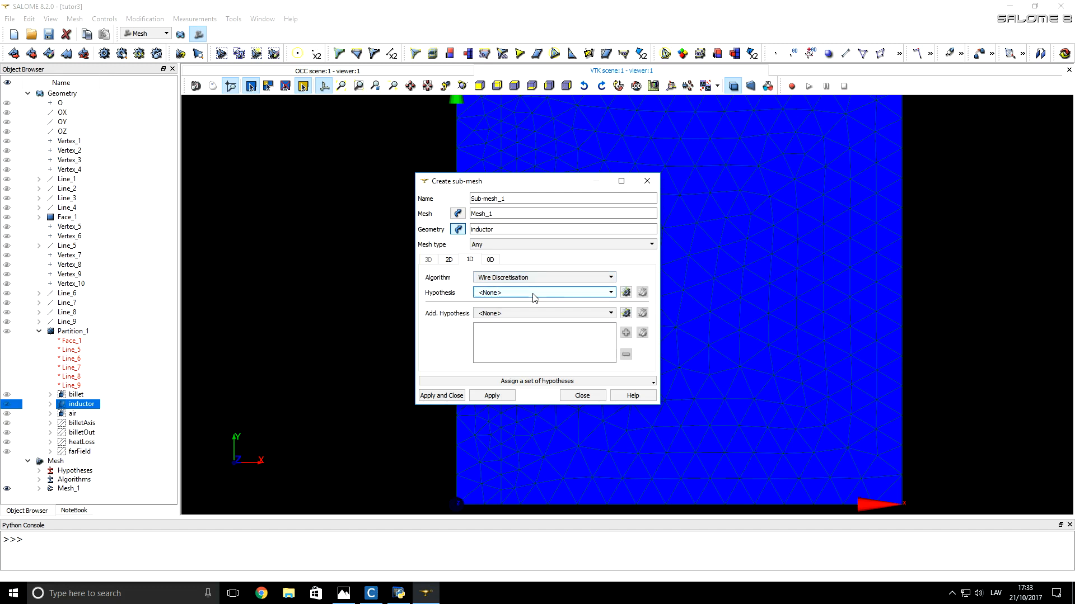
{"action": "left_click", "coordinate": [627, 293]}
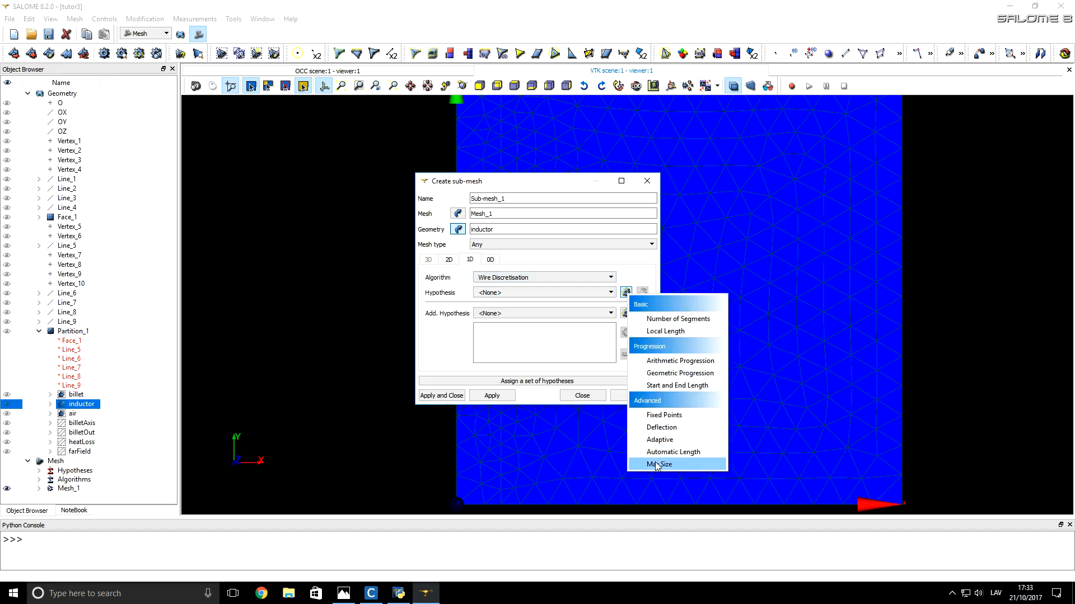
{"action": "left_click", "coordinate": [690, 462]}
{"action": "double_click", "coordinate": [572, 305]}
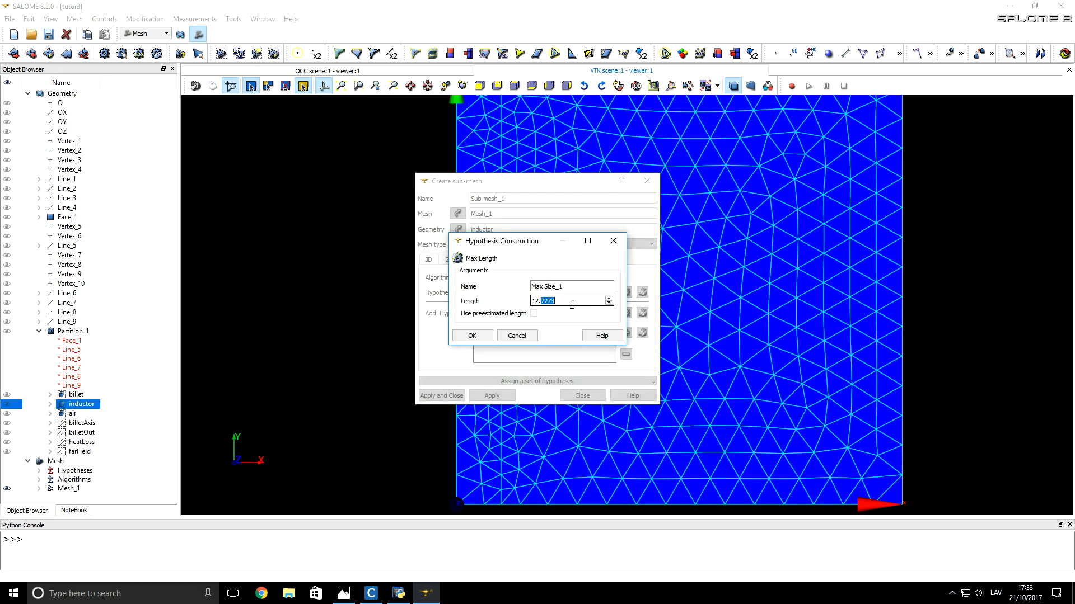
{"action": "type", "text": "2"}
{"action": "left_click", "coordinate": [482, 337]}
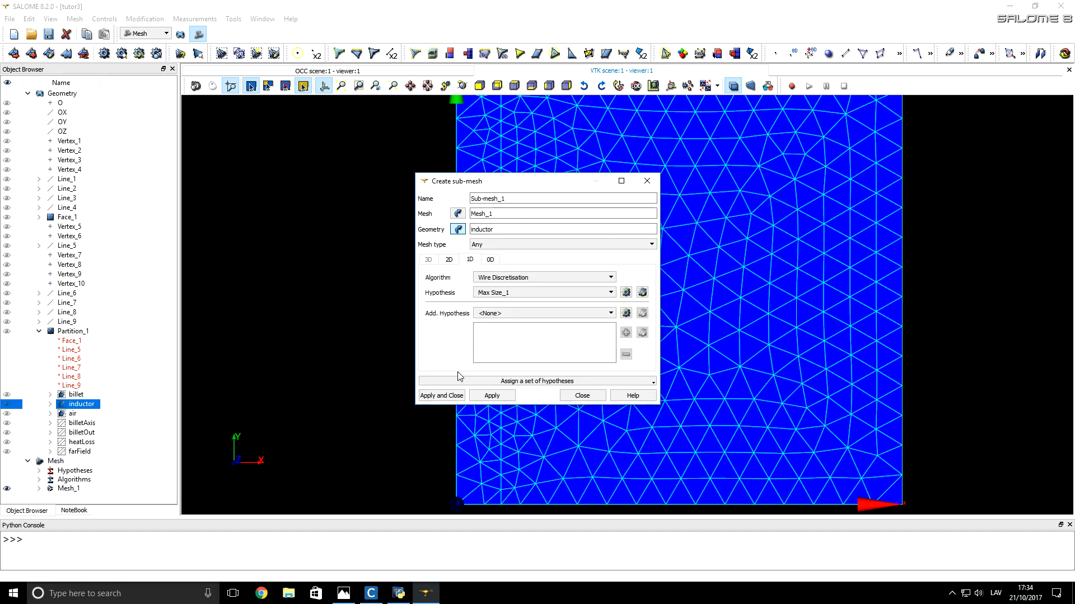
Step: Set the 0D algorithm to Segments around Vertex with a Length Near Vertex of 0.25, and create the inductor sub-mesh
{"action": "left_click", "coordinate": [490, 260]}
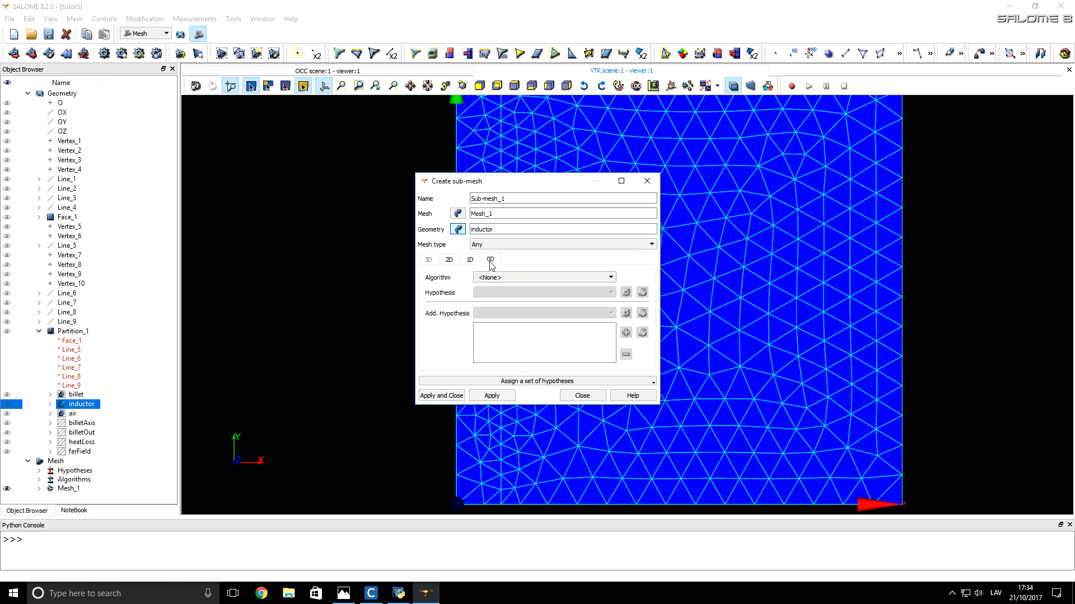
{"action": "left_click", "coordinate": [492, 277]}
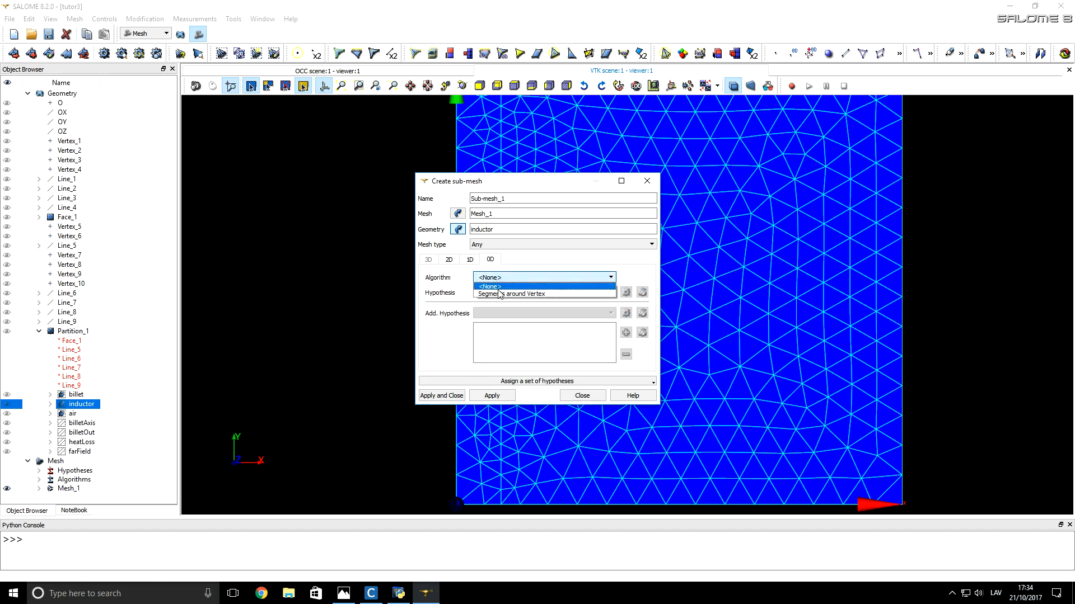
{"action": "left_click", "coordinate": [501, 294]}
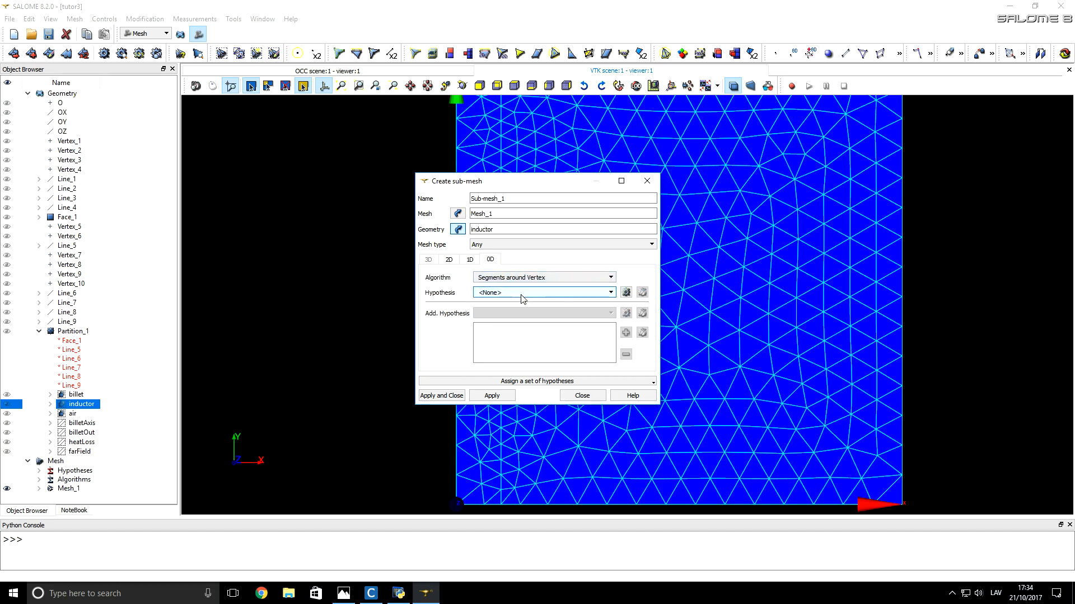
{"action": "left_click", "coordinate": [626, 293]}
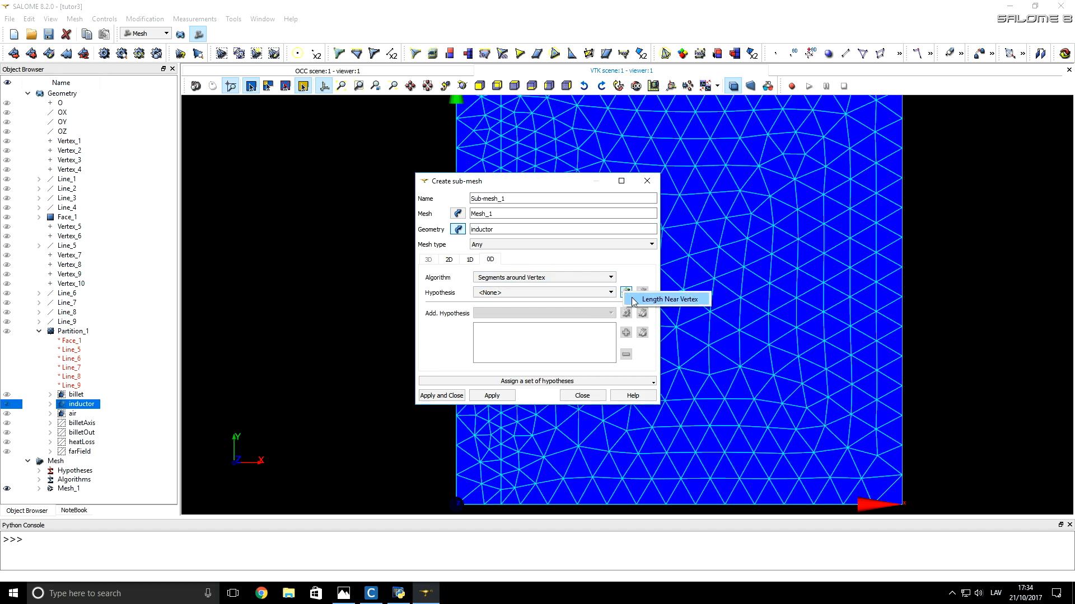
{"action": "left_click", "coordinate": [666, 300]}
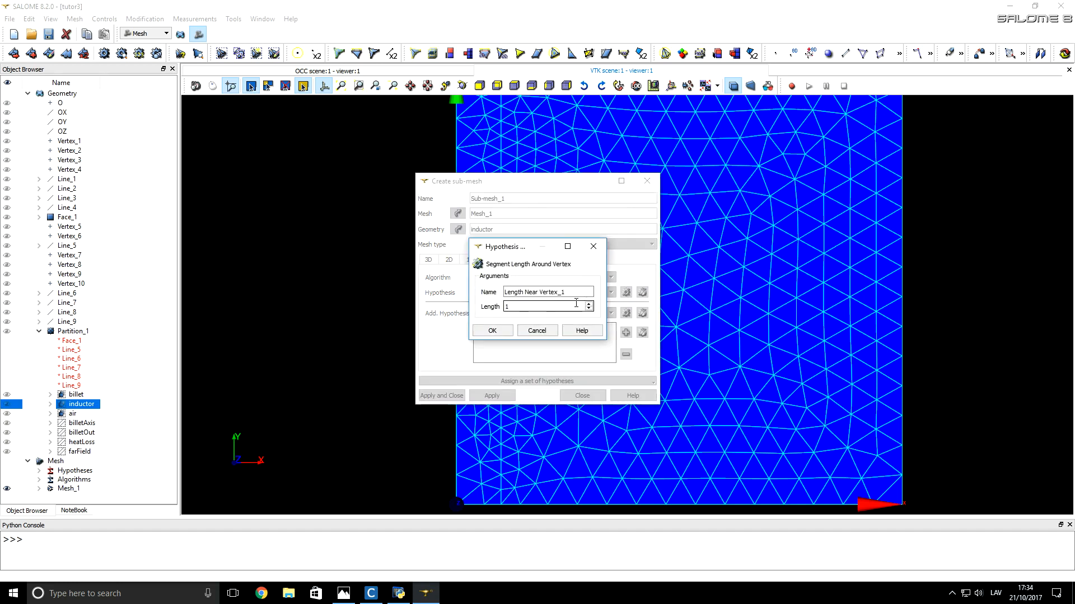
{"action": "double_click", "coordinate": [543, 306]}
{"action": "type", "text": "0.25"}
{"action": "left_click", "coordinate": [492, 330]}
{"action": "left_click", "coordinate": [443, 396]}
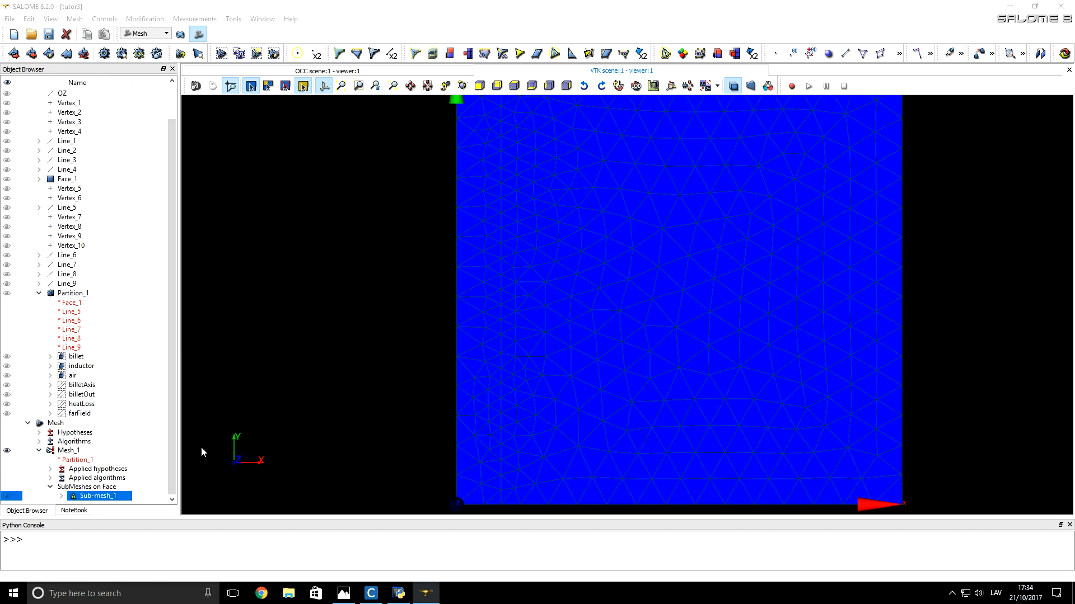
Step: Compute the inductor sub-mesh and dismiss the computation report
{"action": "right_click", "coordinate": [108, 497]}
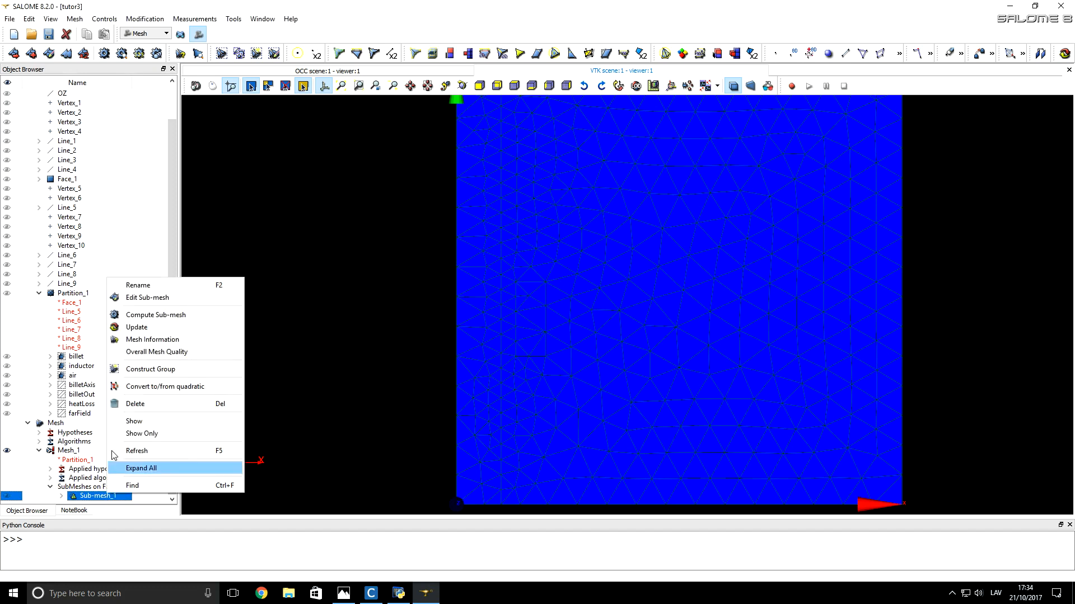
{"action": "left_click", "coordinate": [173, 317]}
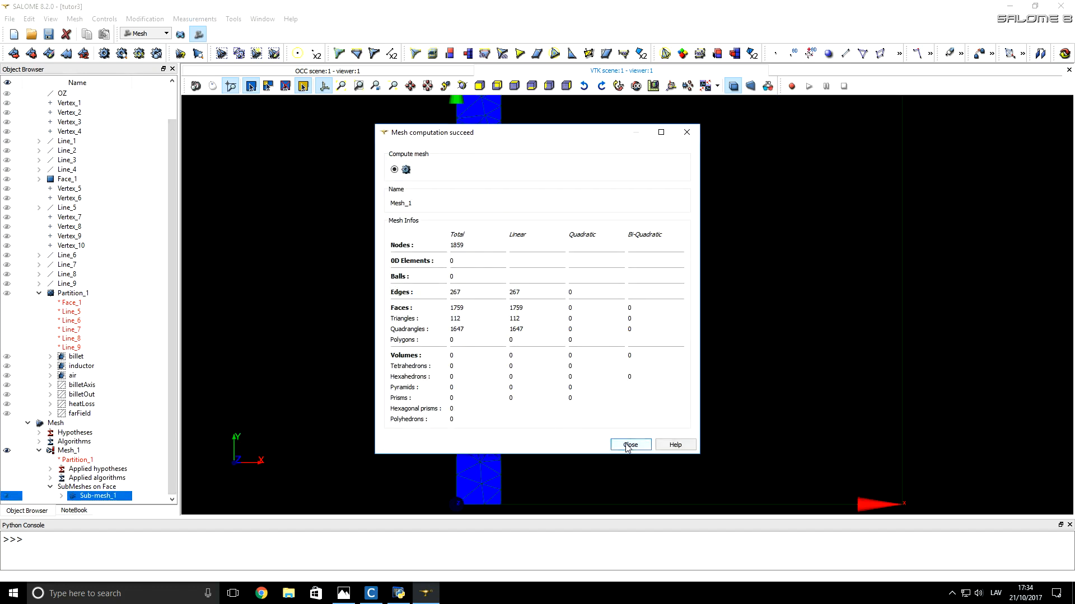
{"action": "left_click", "coordinate": [629, 445]}
Step: Examine the quadrangle mesh of the inductor and its refinement near the edges, alongside the billet's triangular mesh
{"action": "scroll", "coordinate": [552, 331], "scroll_direction": "up", "scroll_amount": 5}
{"action": "scroll", "coordinate": [526, 305], "scroll_direction": "up", "scroll_amount": 6}
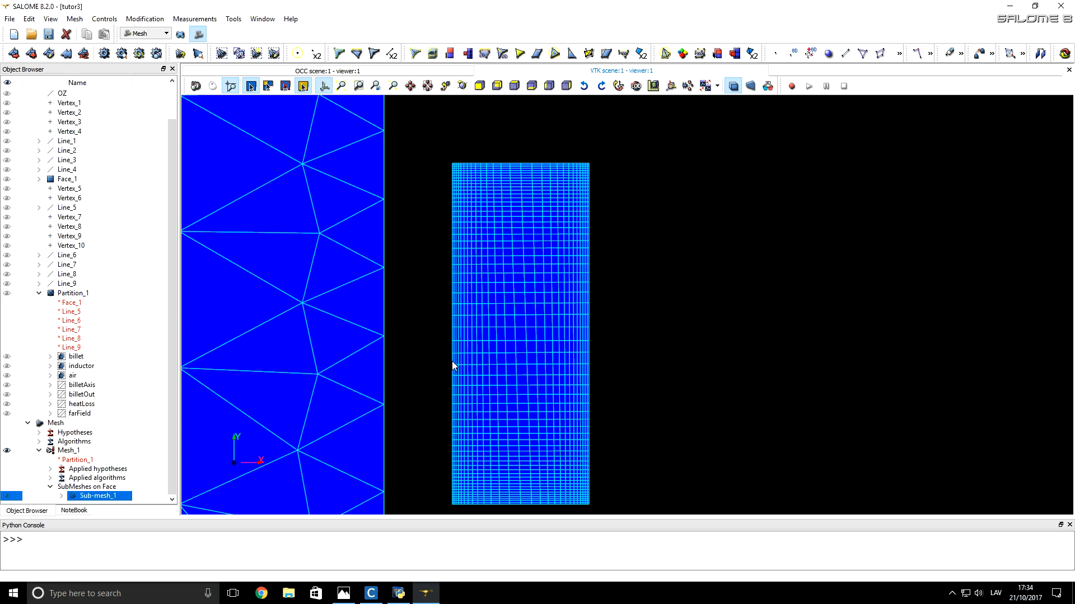
{"action": "scroll", "coordinate": [452, 361], "scroll_direction": "down", "scroll_amount": 7}
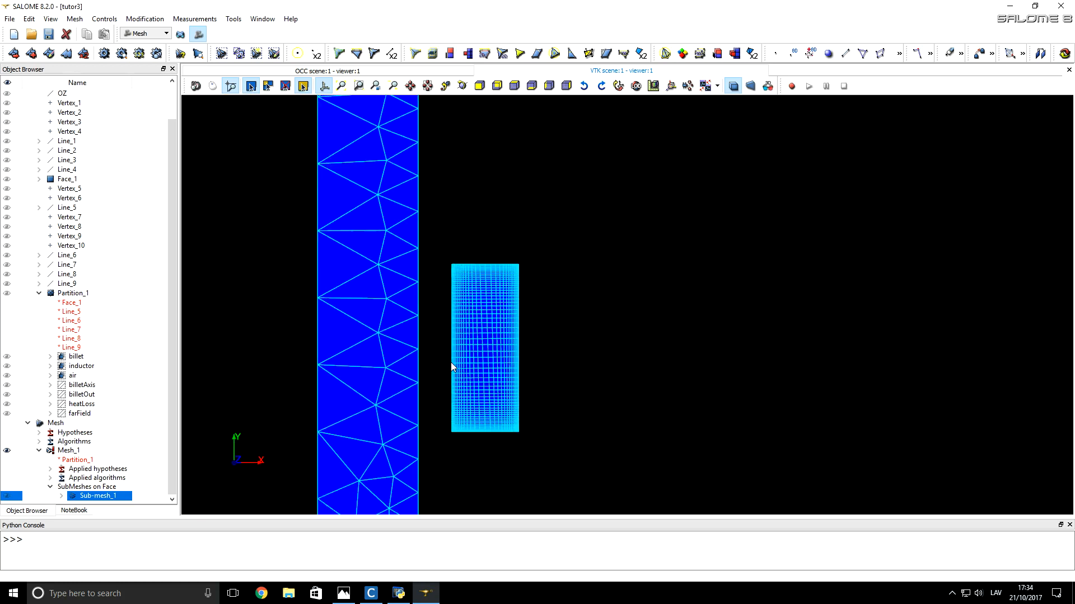
{"action": "scroll", "coordinate": [451, 367], "scroll_direction": "down", "scroll_amount": 6}
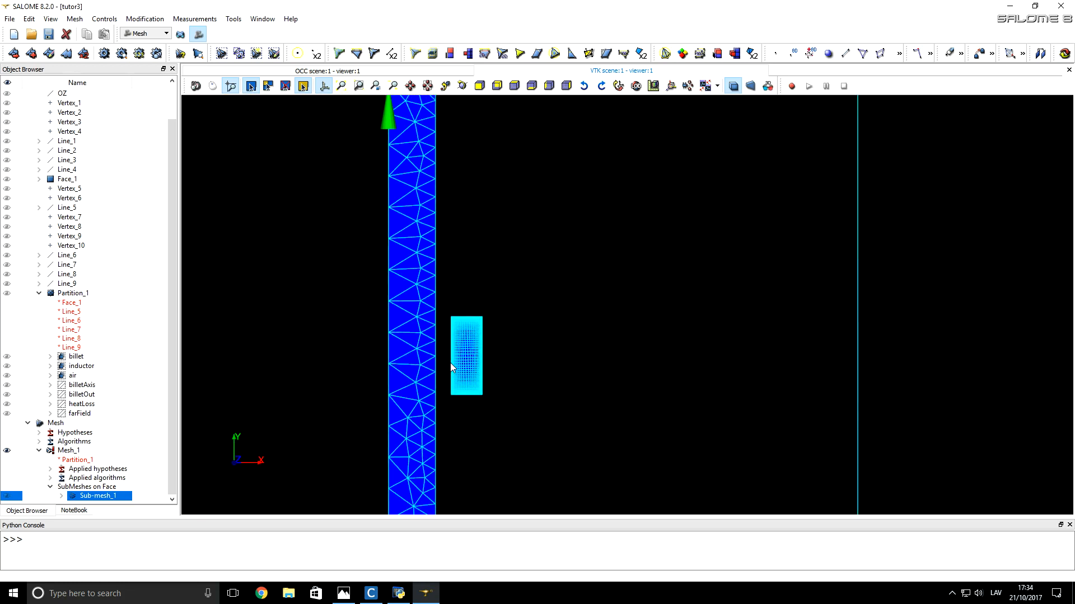
{"action": "scroll", "coordinate": [452, 367], "scroll_direction": "down", "scroll_amount": 2}
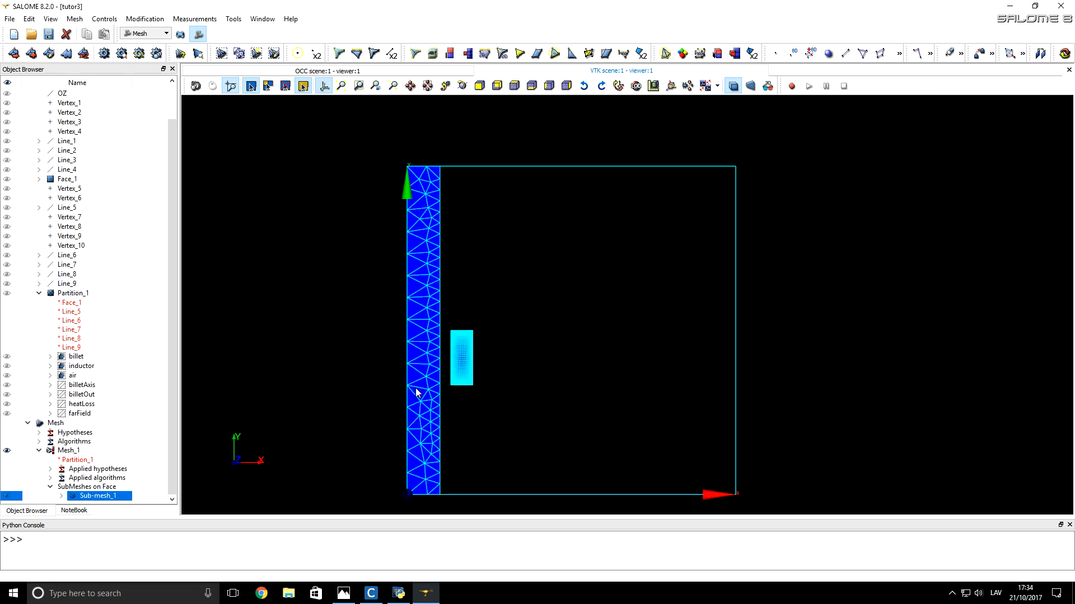
{"action": "scroll", "coordinate": [416, 344], "scroll_direction": "up", "scroll_amount": 5}
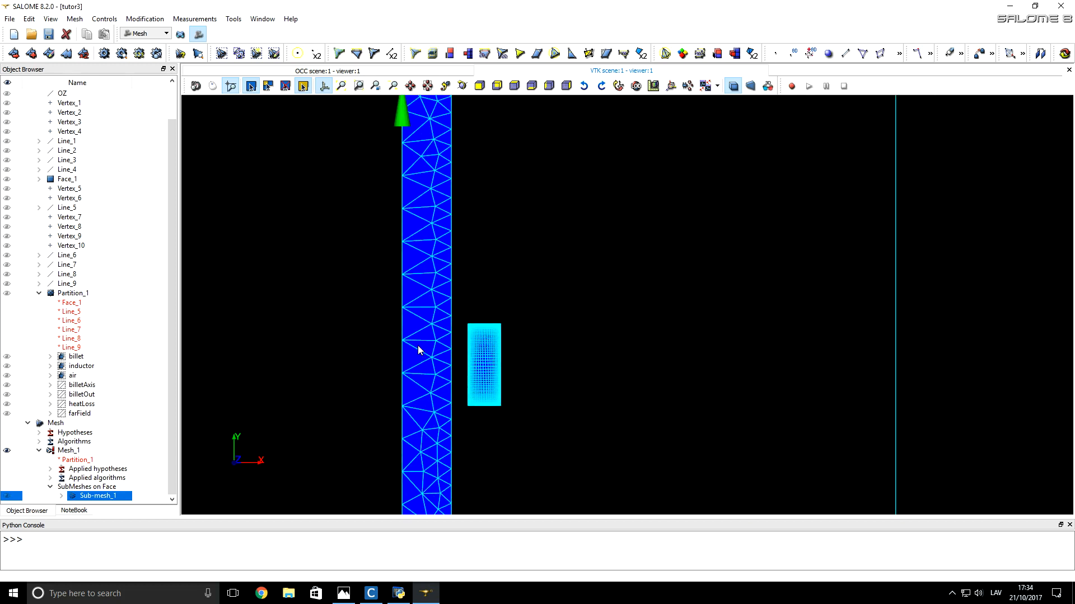
{"action": "scroll", "coordinate": [452, 384], "scroll_direction": "up", "scroll_amount": 3}
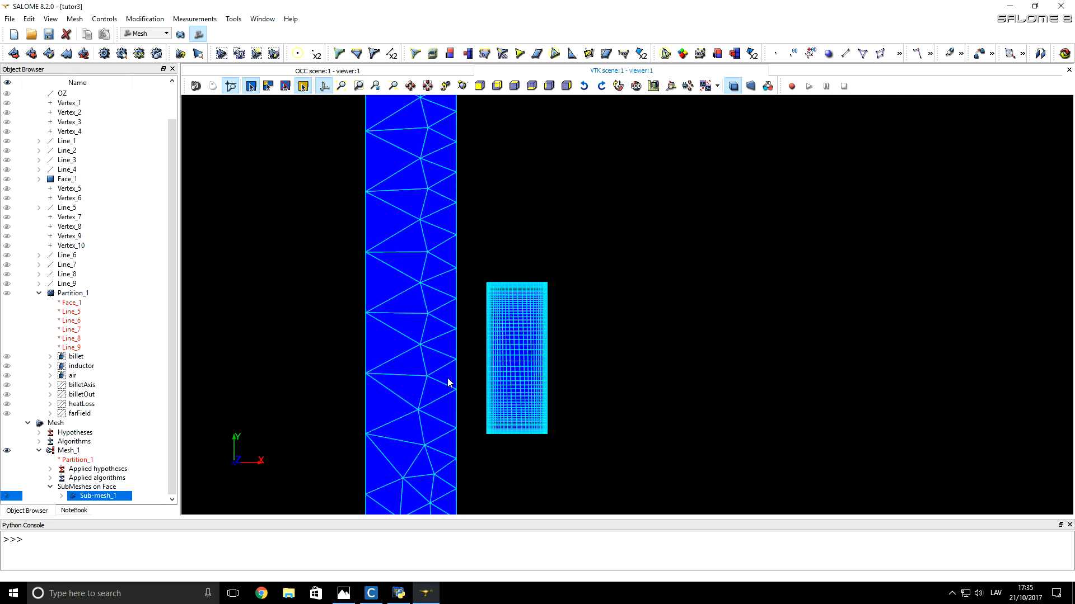
{"action": "scroll", "coordinate": [538, 367], "scroll_direction": "down", "scroll_amount": 3}
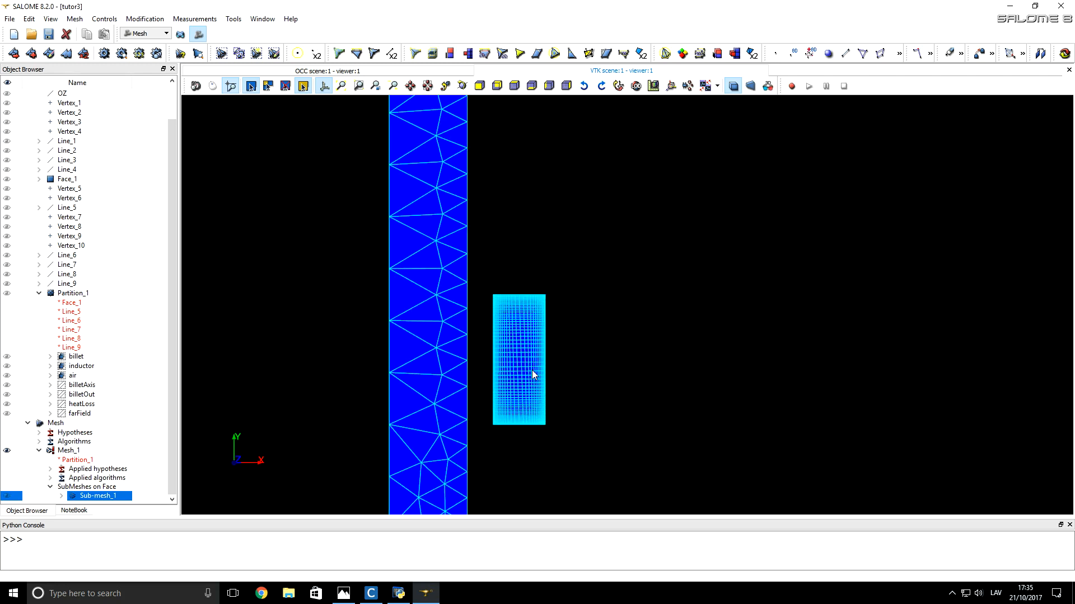
Step: Start a sub-mesh of Mesh_1 on the billet group with the 2D algorithm Quadrangle: Mapping
{"action": "left_click", "coordinate": [485, 401]}
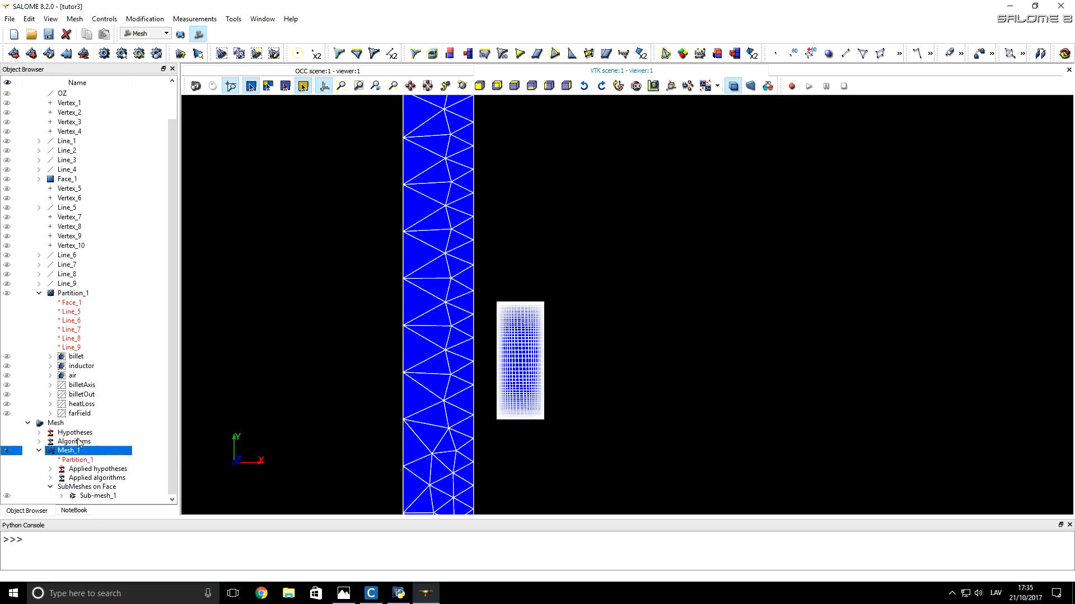
{"action": "left_click", "coordinate": [32, 54]}
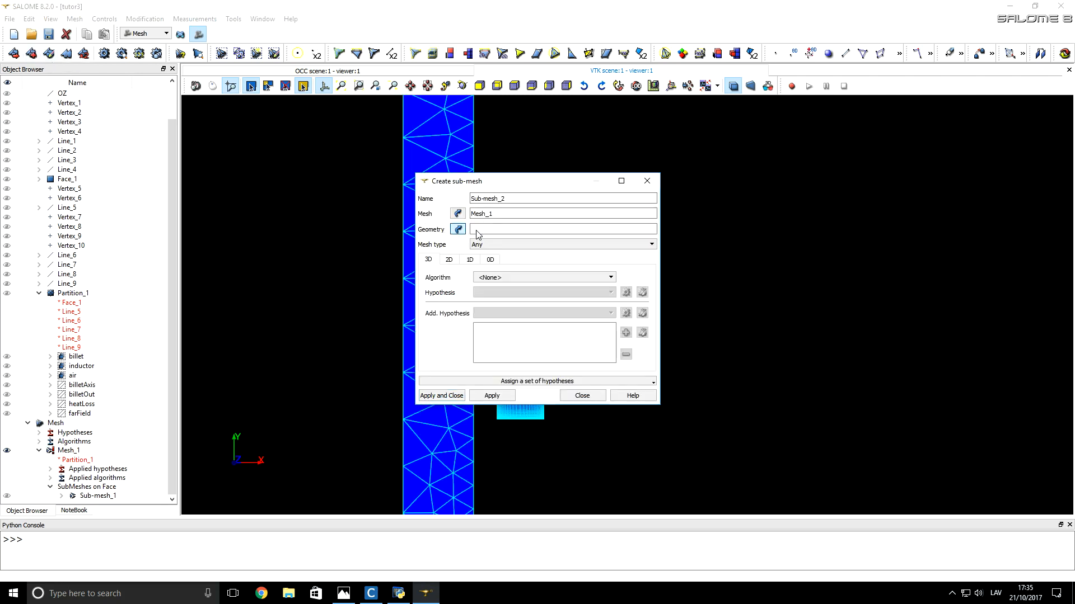
{"action": "left_click", "coordinate": [459, 231]}
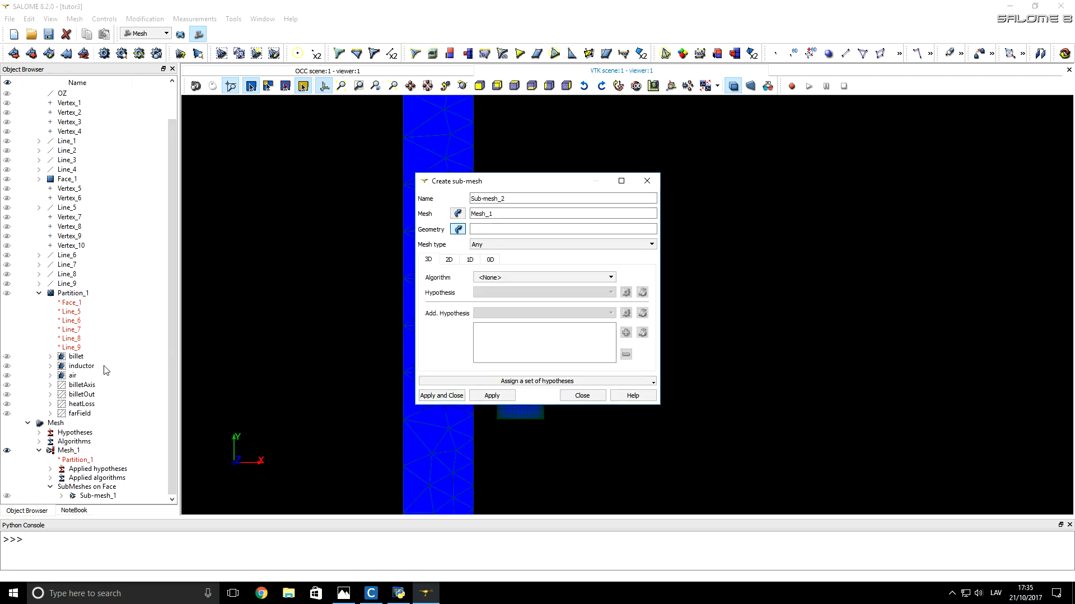
{"action": "left_click", "coordinate": [76, 358]}
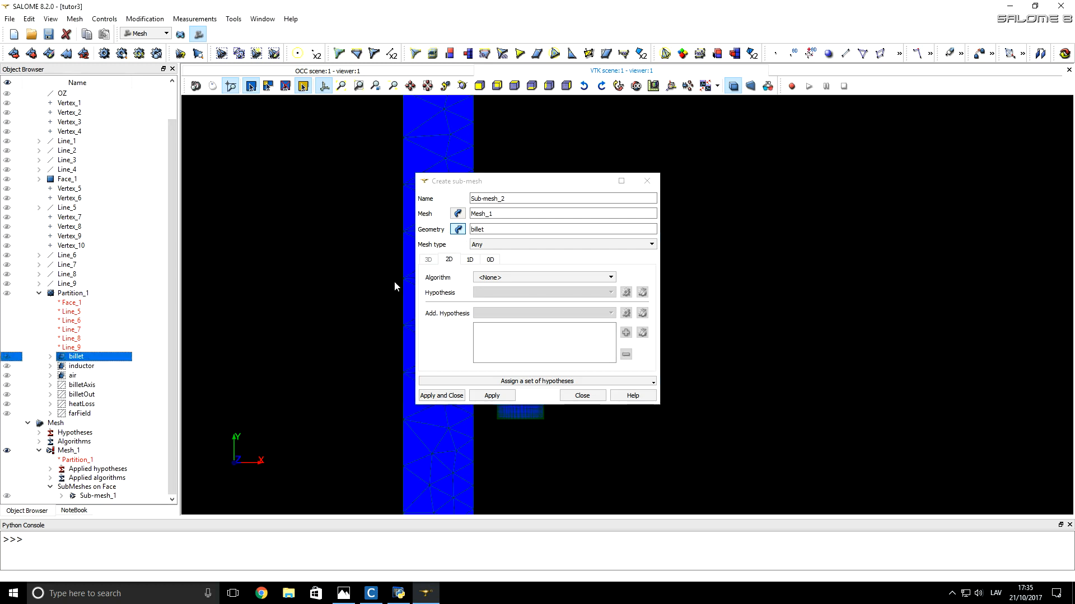
{"action": "left_click", "coordinate": [504, 278]}
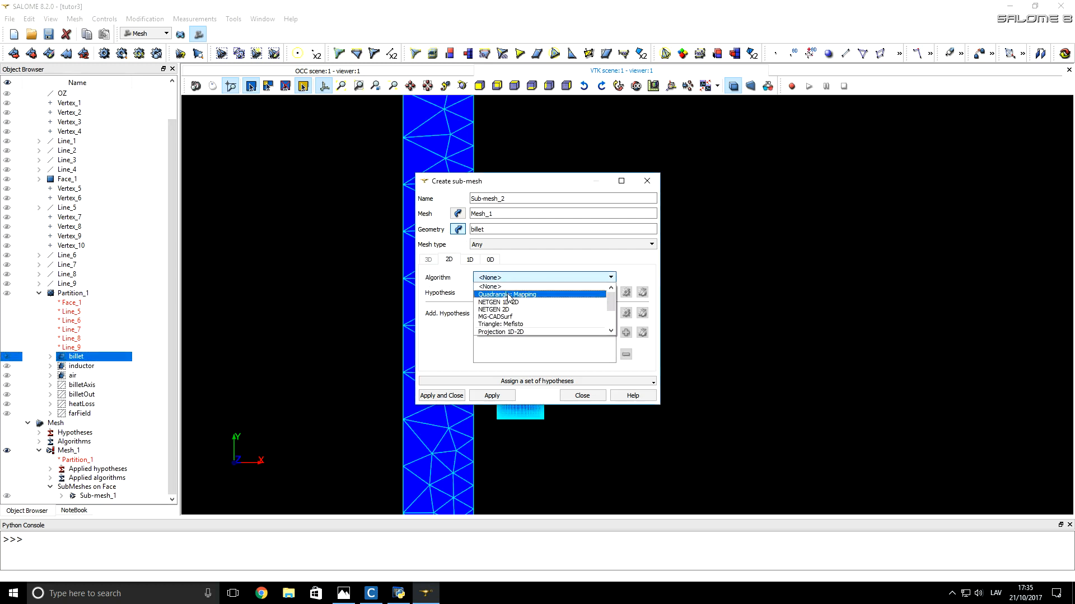
{"action": "left_click", "coordinate": [541, 298]}
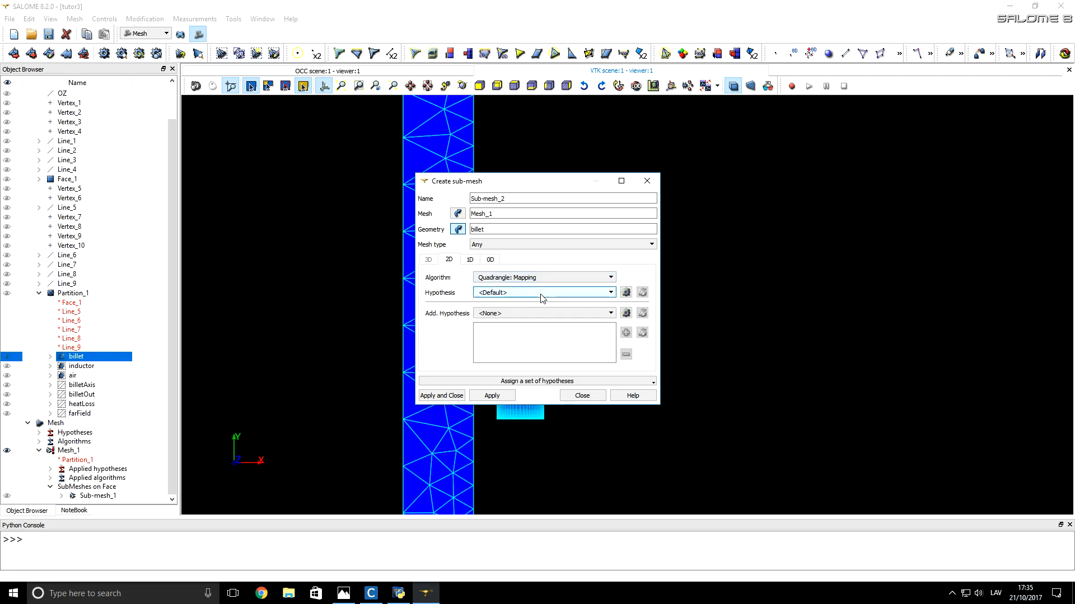
Step: Set the 1D algorithm to Wire Discretisation with a Max Size hypothesis of length 2, and create the billet sub-mesh
{"action": "left_click", "coordinate": [472, 261]}
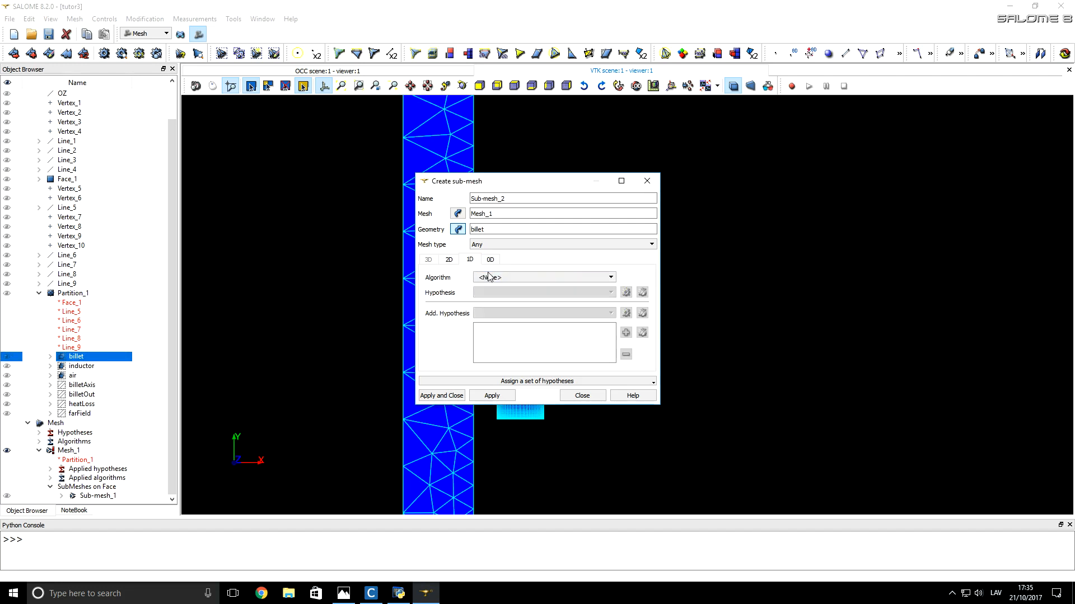
{"action": "left_click", "coordinate": [492, 278]}
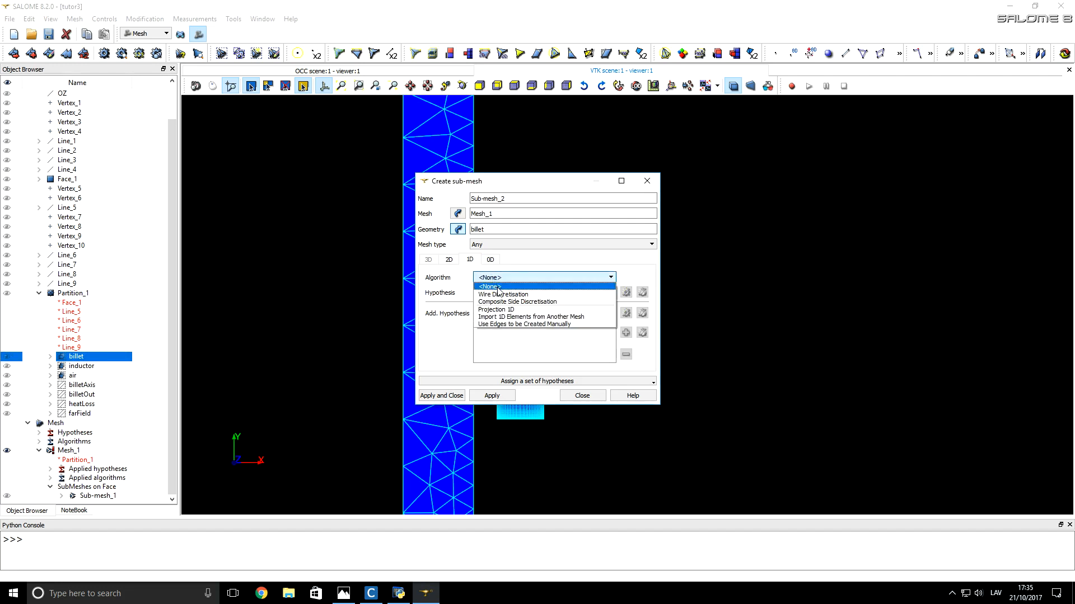
{"action": "left_click", "coordinate": [497, 295]}
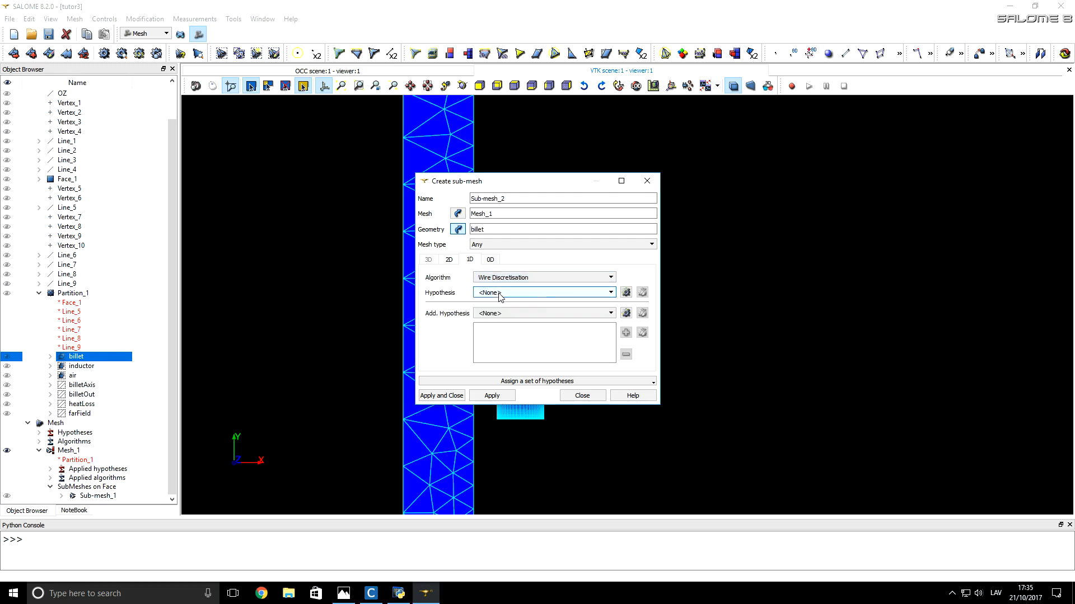
{"action": "left_click", "coordinate": [626, 292]}
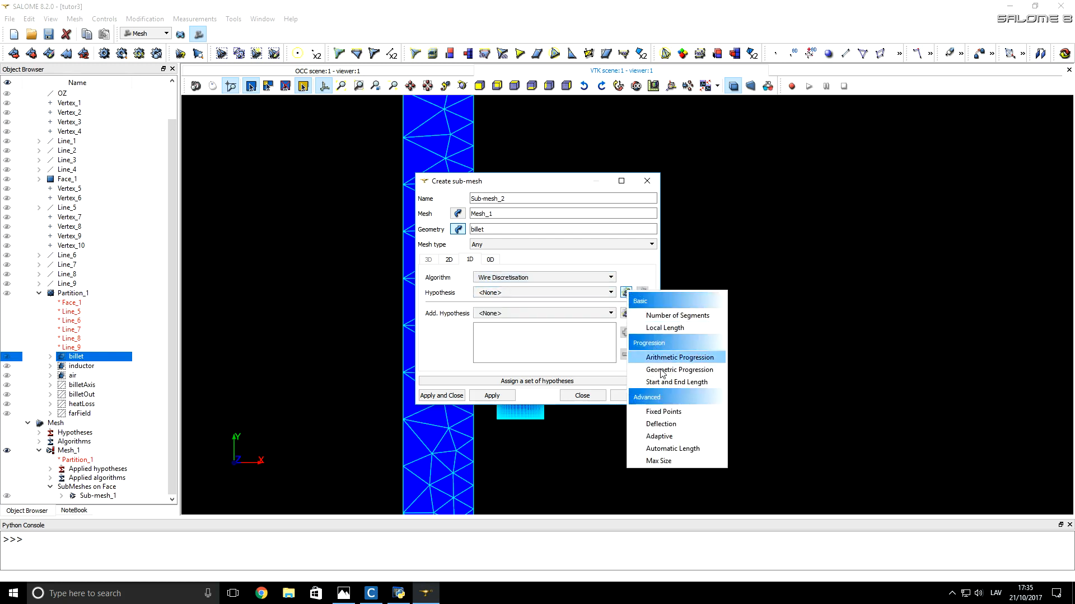
{"action": "left_click", "coordinate": [680, 459]}
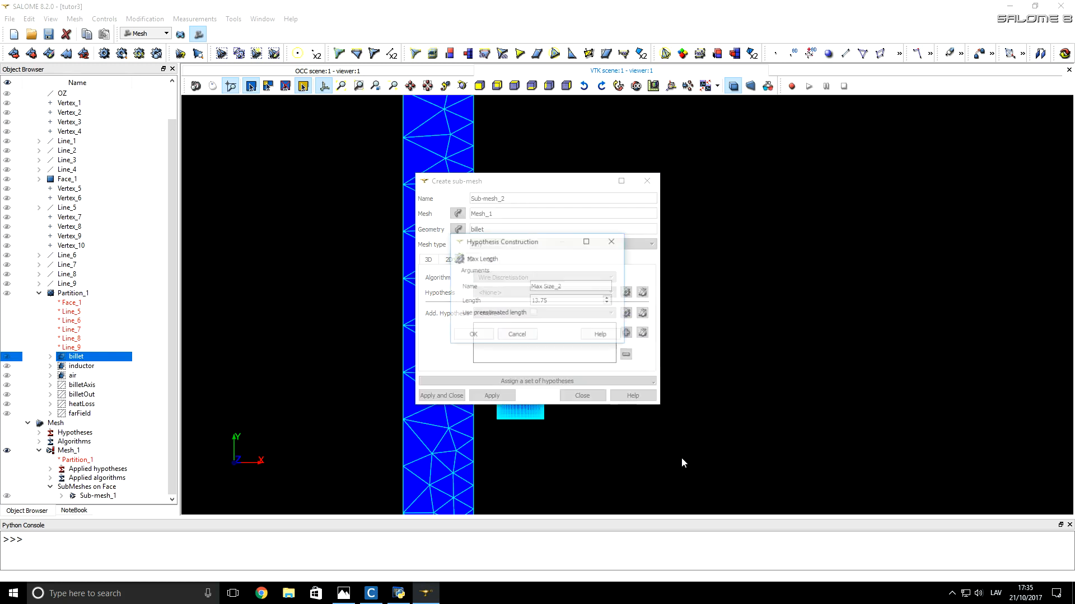
{"action": "triple_click", "coordinate": [555, 301]}
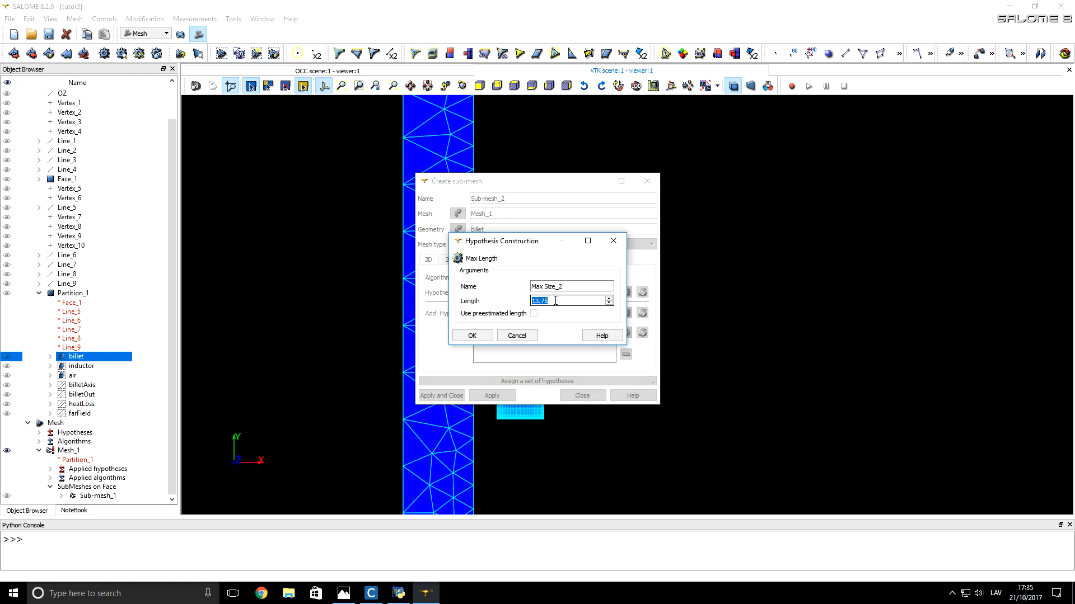
{"action": "type", "text": "2"}
{"action": "left_click", "coordinate": [472, 335]}
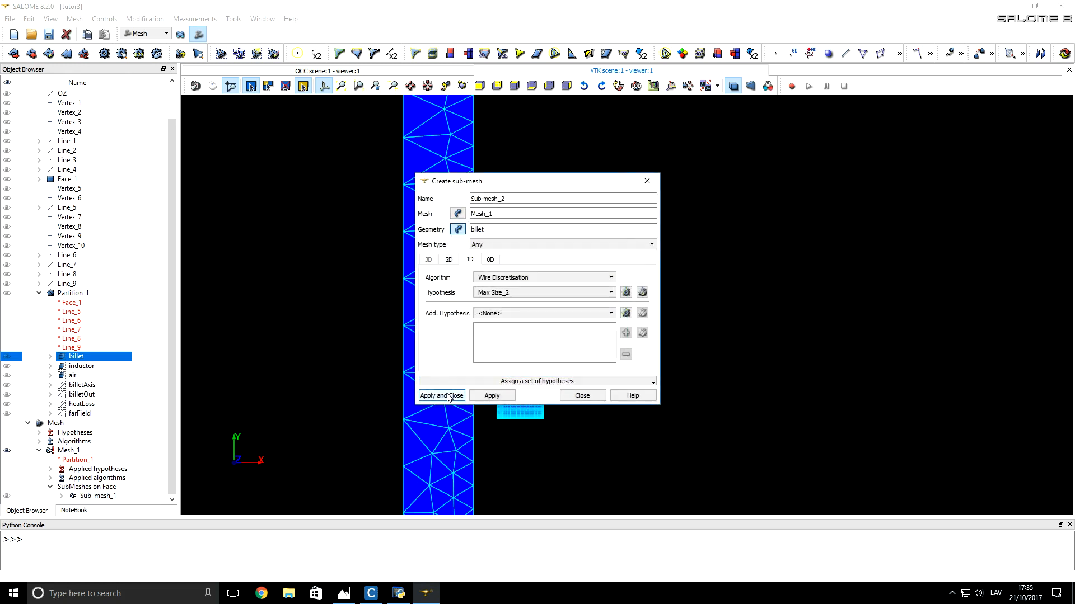
{"action": "left_click", "coordinate": [448, 396]}
Step: Compute the billet sub-mesh and inspect the resulting quadrangle mesh
{"action": "right_click", "coordinate": [106, 496]}
{"action": "left_click", "coordinate": [151, 316]}
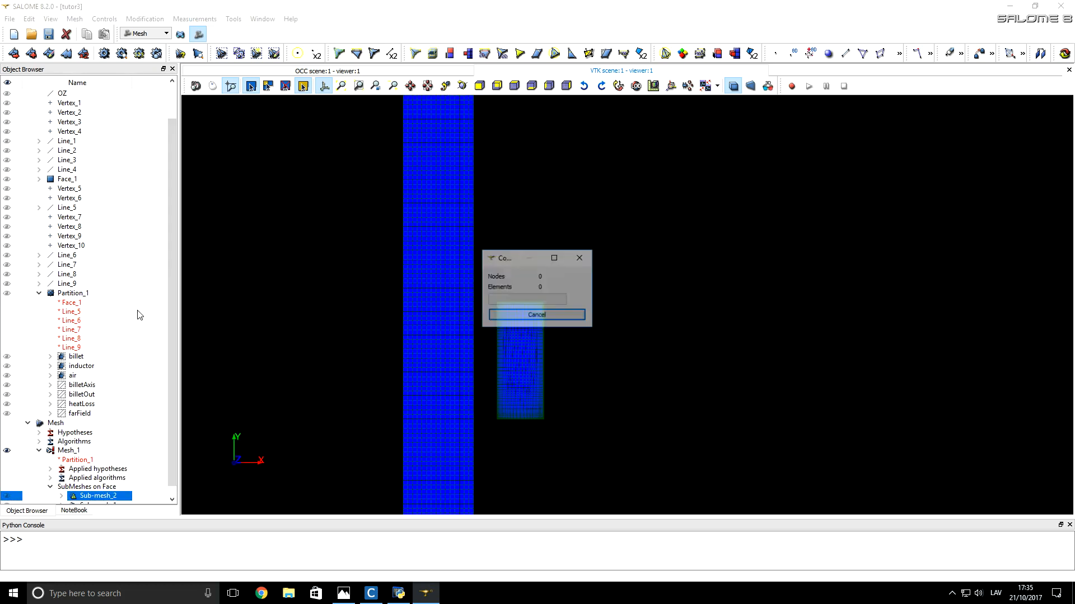
{"action": "left_click", "coordinate": [631, 444]}
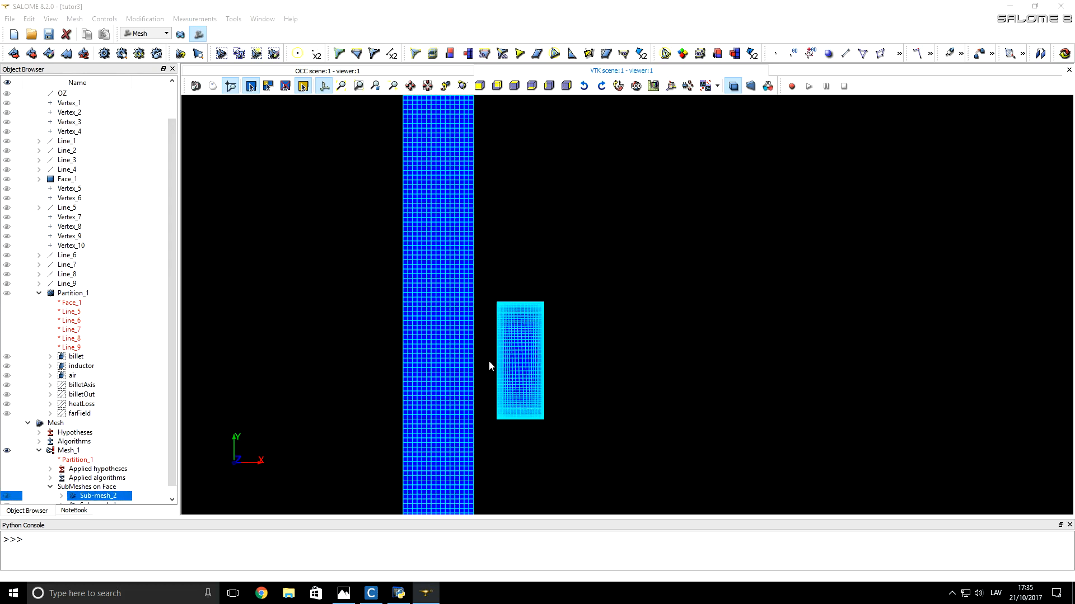
{"action": "scroll", "coordinate": [468, 361], "scroll_direction": "up", "scroll_amount": 3}
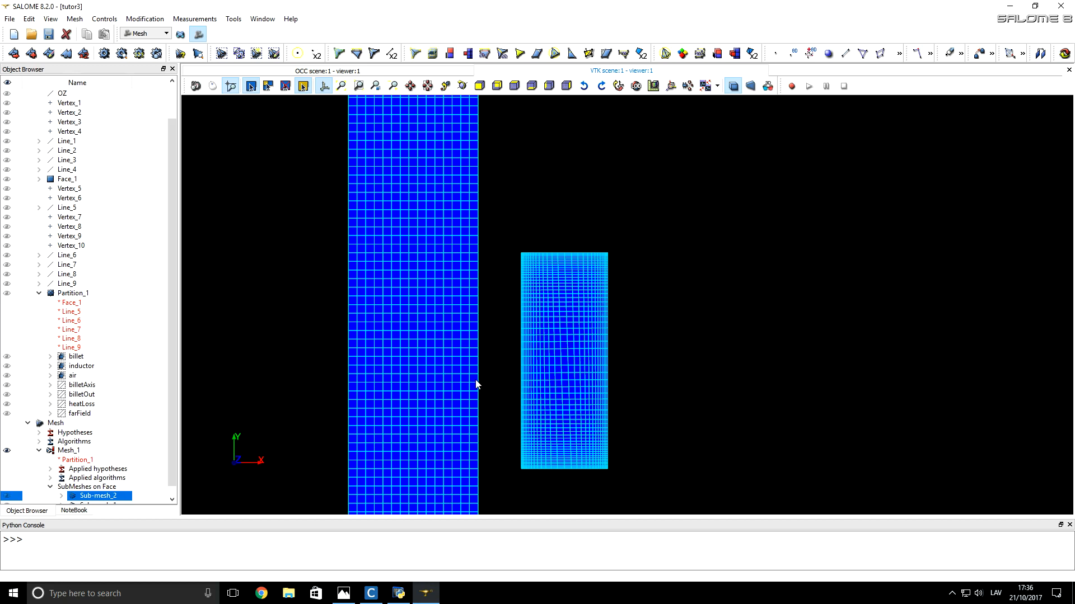
{"action": "scroll", "coordinate": [477, 384], "scroll_direction": "down", "scroll_amount": 8}
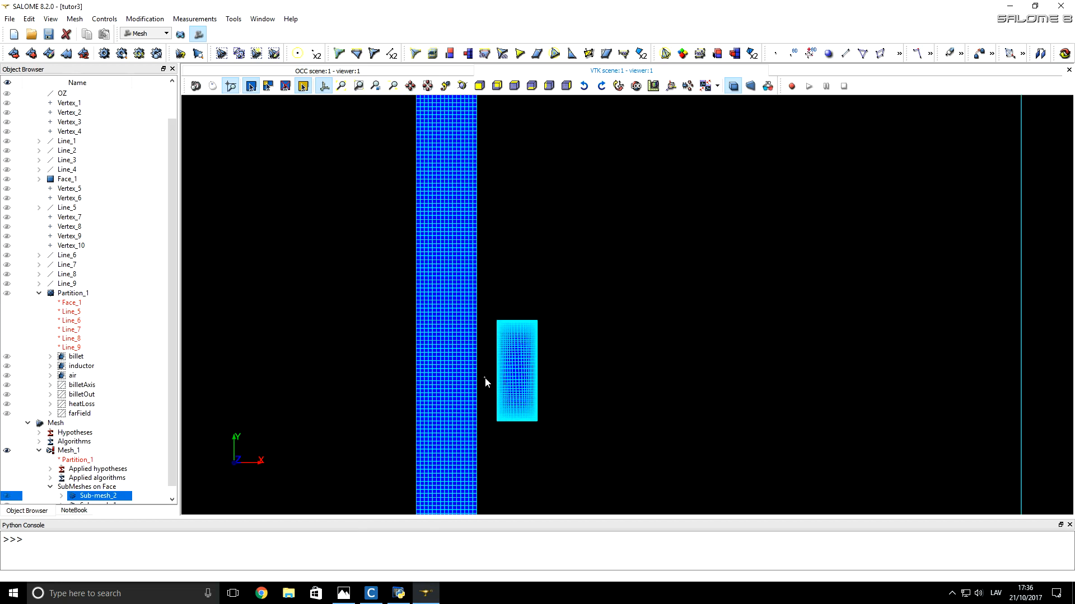
Step: Start a sub-mesh of Mesh_1 on the billetOut group, and move the sub-mesh dialog clear of the billet
{"action": "left_click", "coordinate": [485, 379]}
{"action": "scroll", "coordinate": [484, 377], "scroll_direction": "down", "scroll_amount": 5}
{"action": "scroll", "coordinate": [458, 364], "scroll_direction": "down", "scroll_amount": 4}
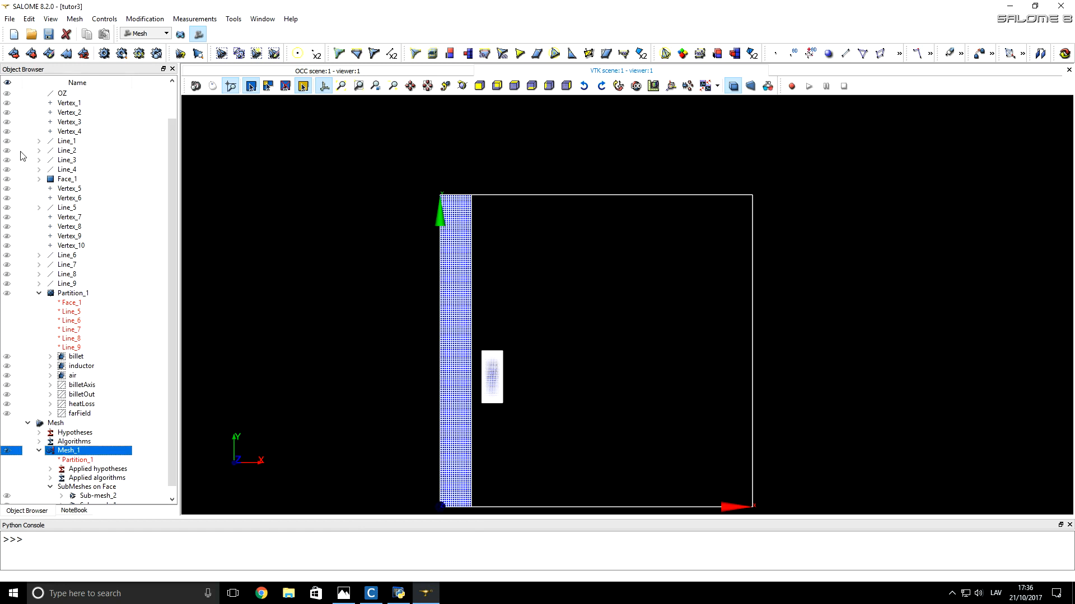
{"action": "left_click", "coordinate": [31, 54]}
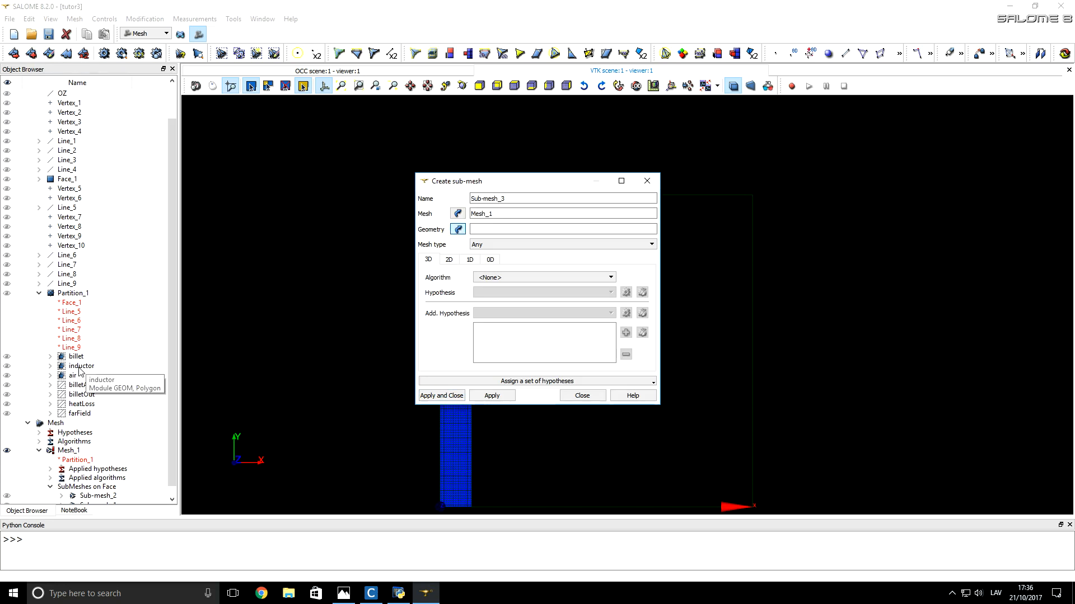
{"action": "left_click", "coordinate": [81, 395]}
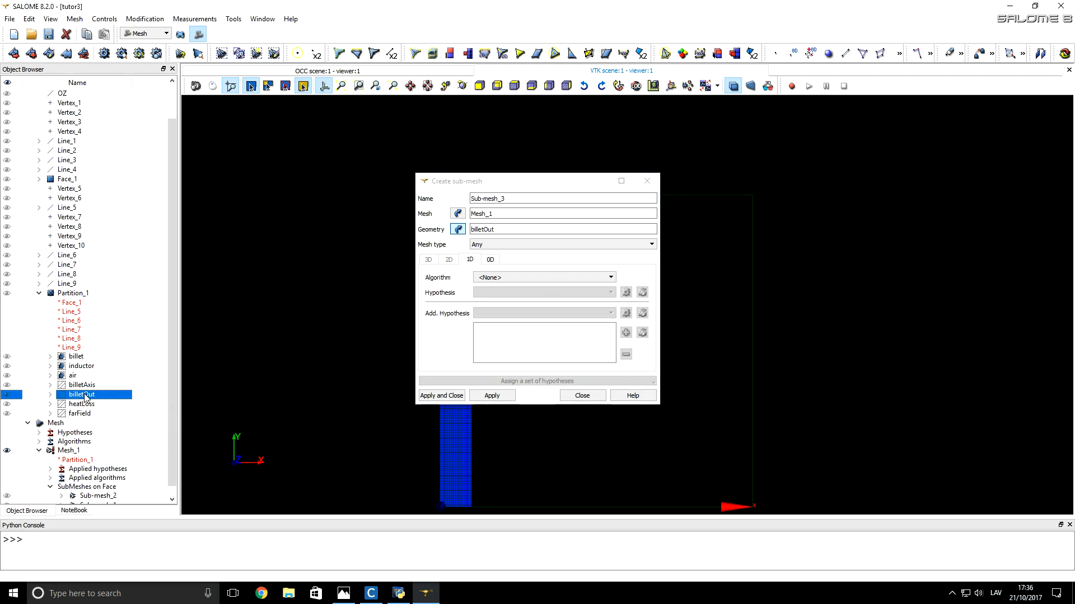
{"action": "left_click", "coordinate": [7, 395]}
{"action": "left_click_drag", "start_coordinate": [449, 191], "coordinate": [557, 196]}
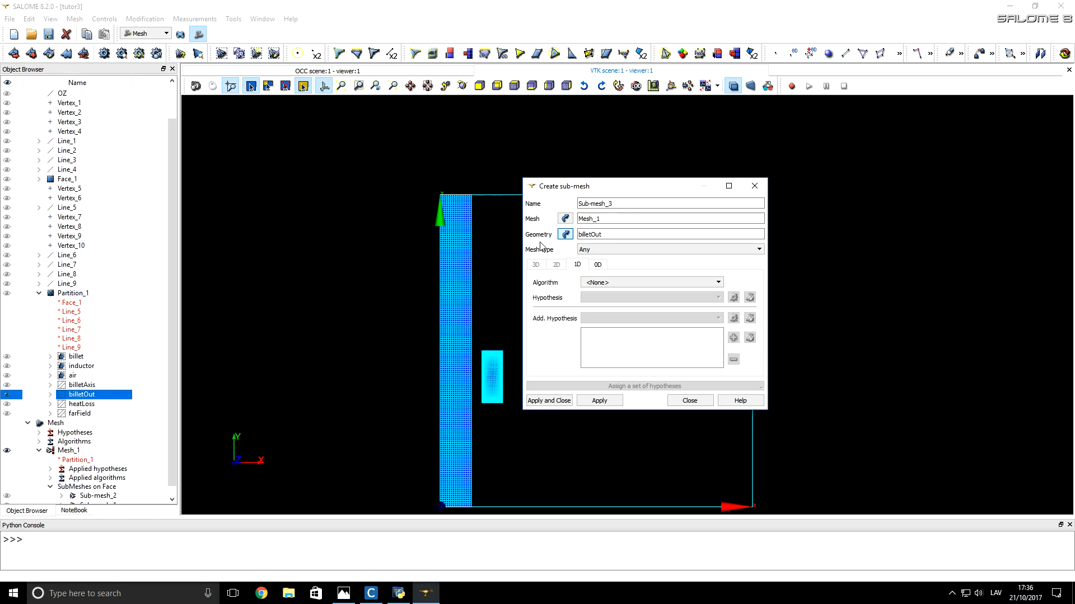
Step: Set the billetOut sub-mesh's 1D algorithm to Wire Discretisation and start a Number of Segments hypothesis
{"action": "left_click", "coordinate": [596, 282]}
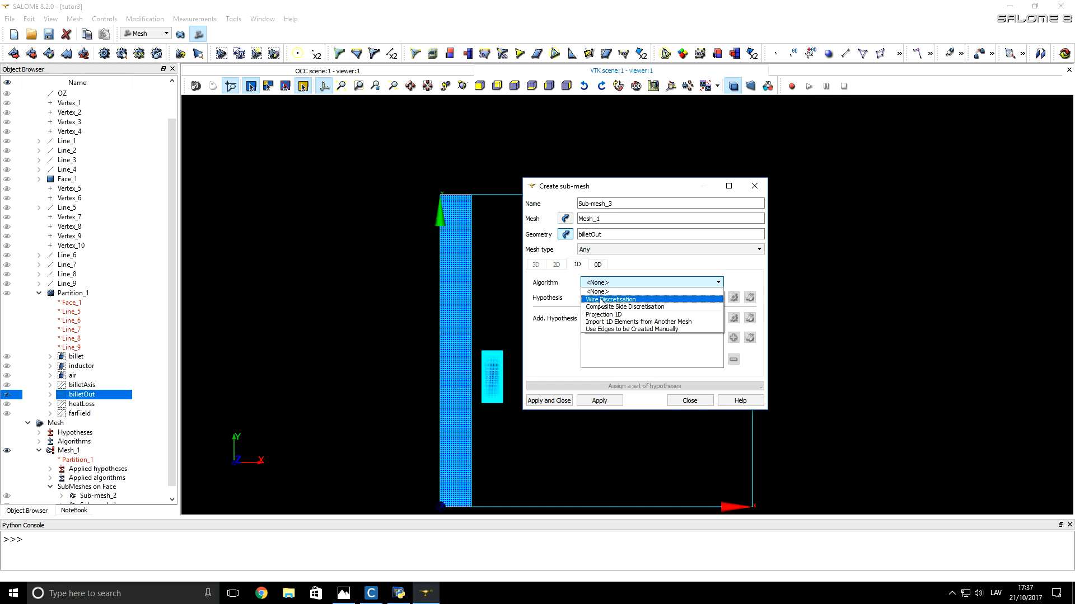
{"action": "left_click", "coordinate": [601, 300]}
{"action": "left_click", "coordinate": [732, 298]}
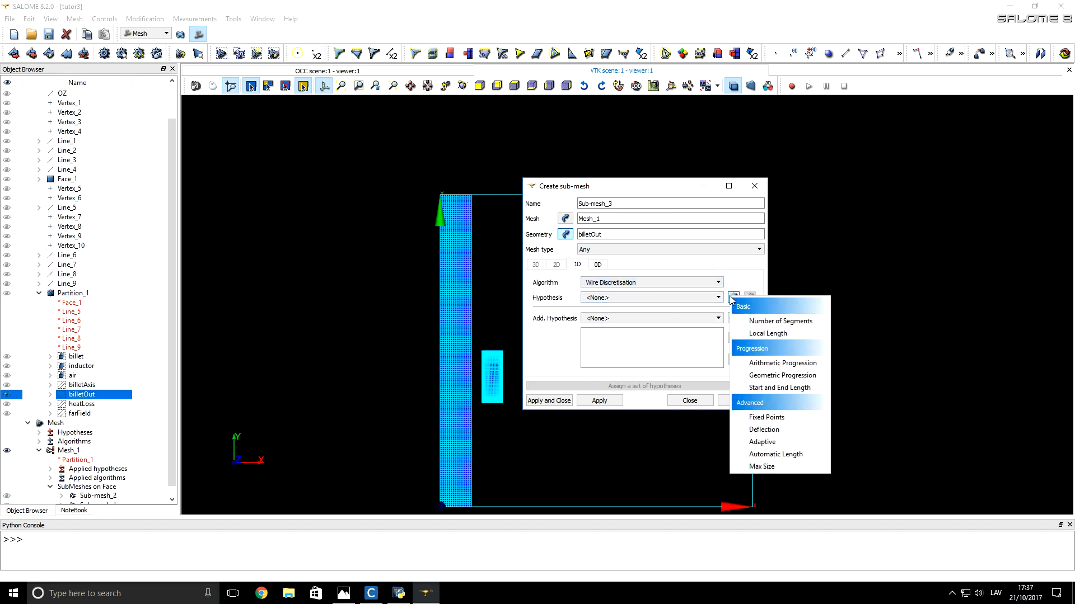
{"action": "left_click", "coordinate": [758, 323]}
Step: Set the number of segments to 50 and the distribution type to Distribution with table density
{"action": "double_click", "coordinate": [648, 303]}
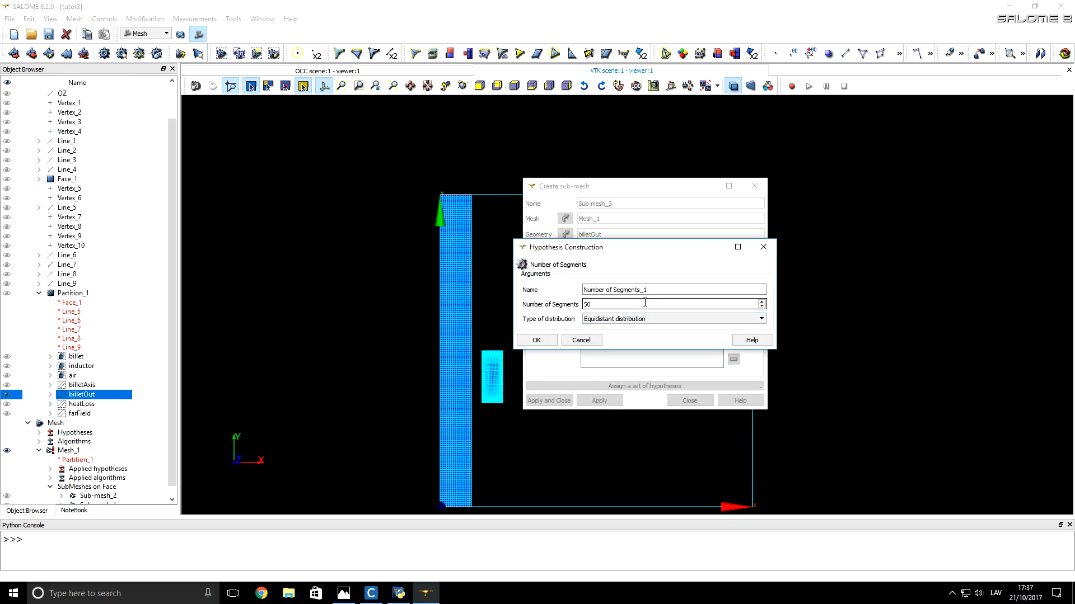
{"action": "key", "text": "Tab"}
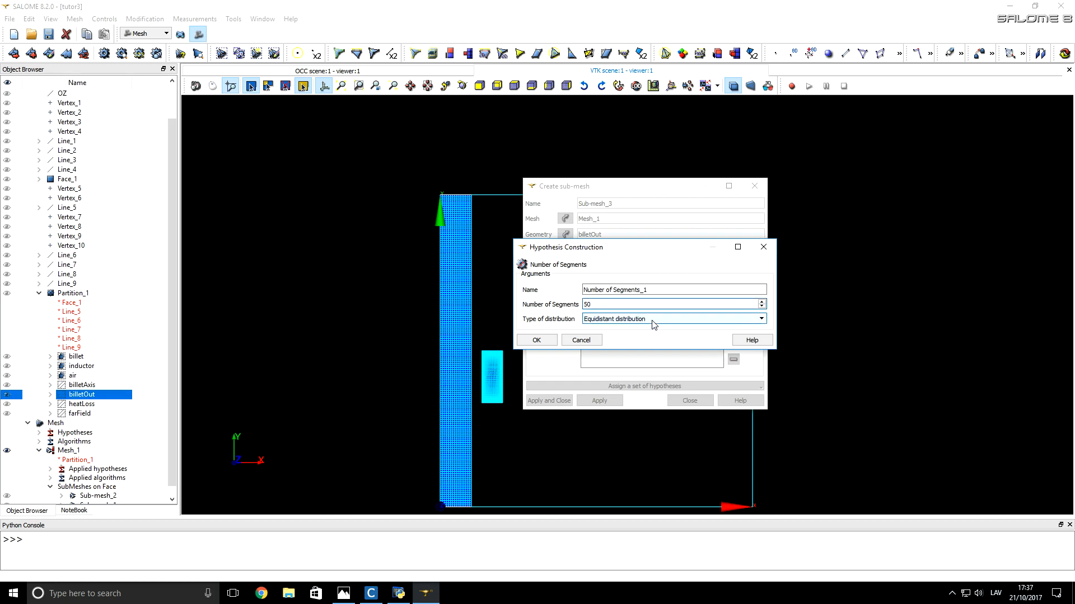
{"action": "key", "text": "shift+Tab"}
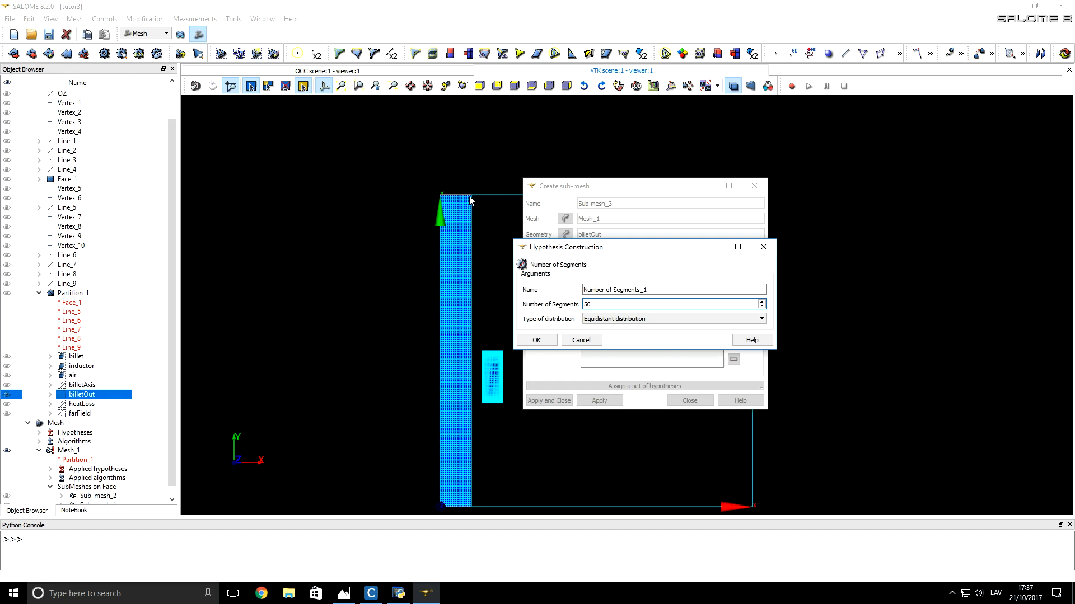
{"action": "left_click", "coordinate": [612, 320]}
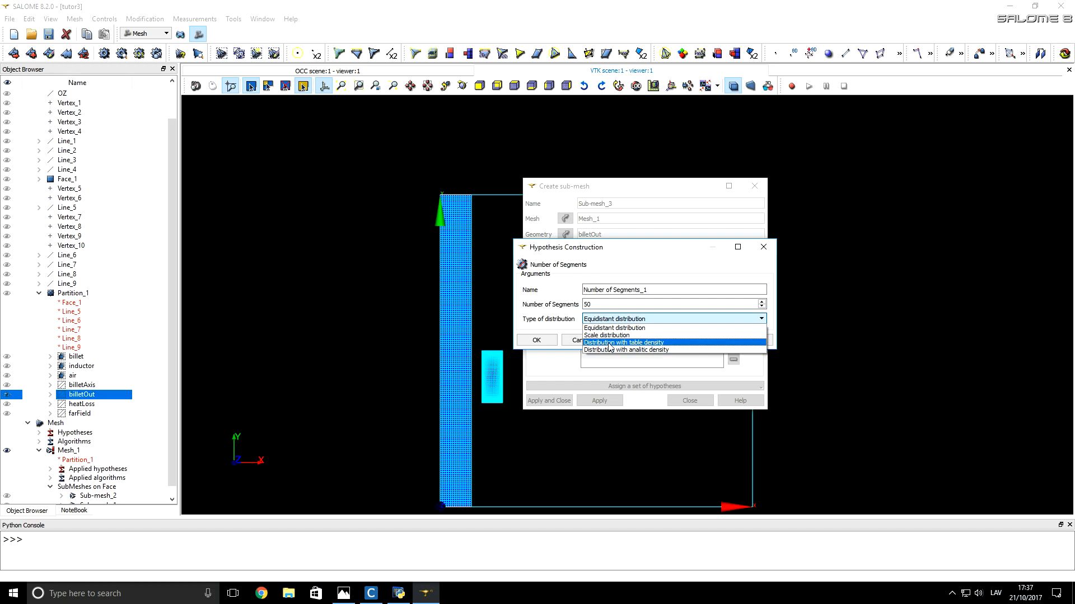
{"action": "left_click", "coordinate": [639, 343]}
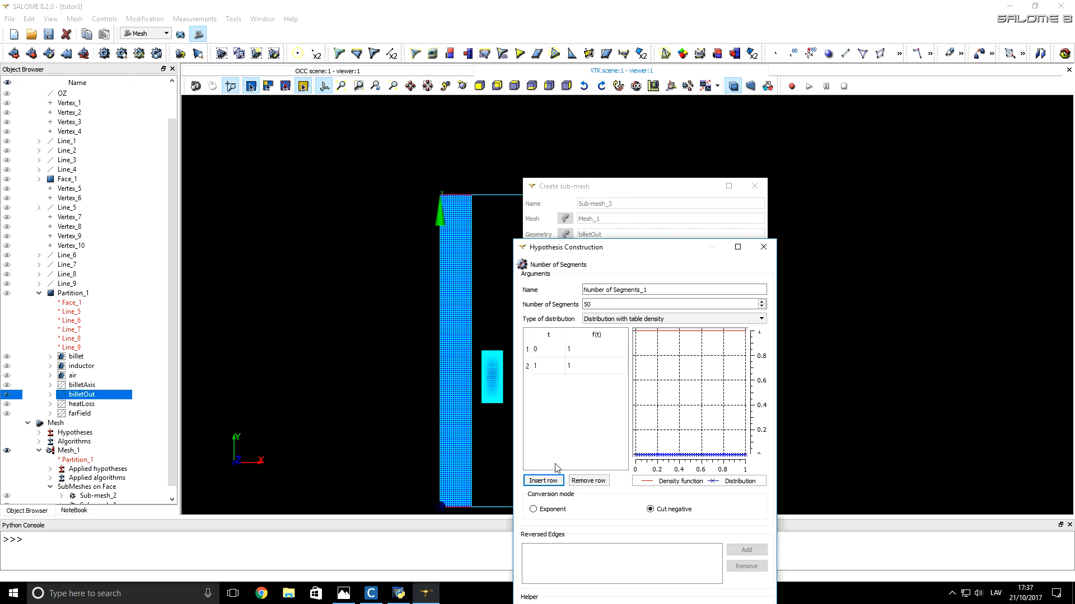
Step: Fill the density table with f(t) 0.1 at t = 0 and a new middle row of t = 0.9 and f(t) 0.2
{"action": "left_click", "coordinate": [542, 481]}
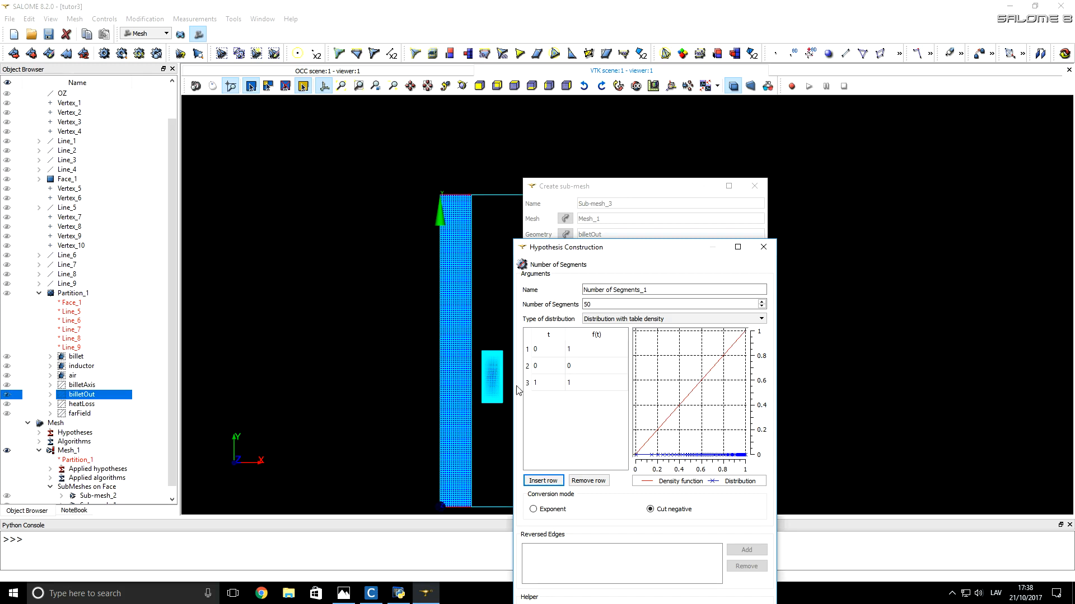
{"action": "double_click", "coordinate": [548, 366]}
{"action": "left_click", "coordinate": [549, 405]}
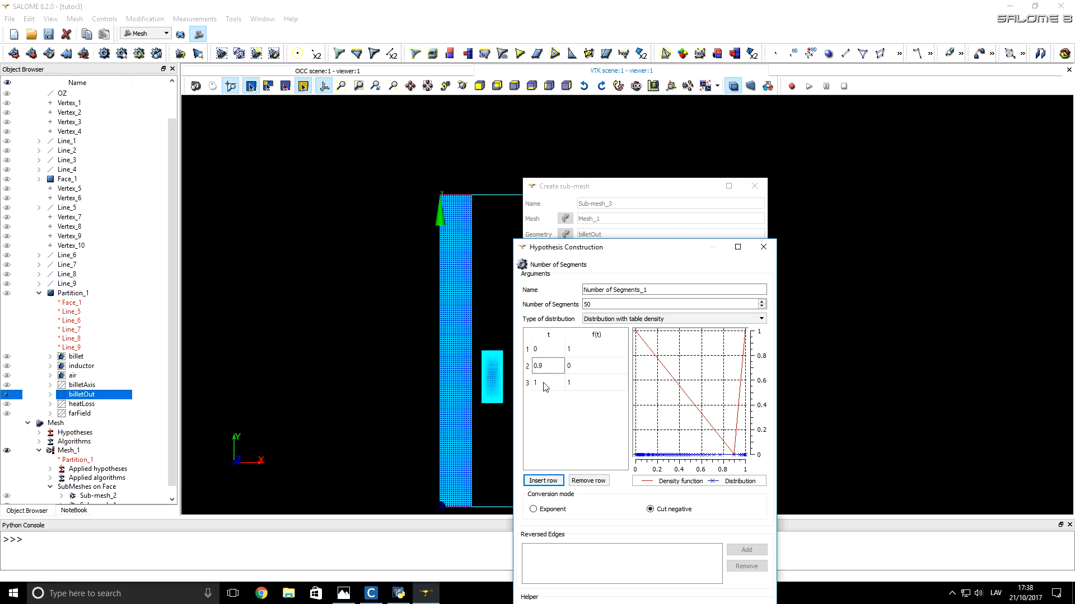
{"action": "double_click", "coordinate": [578, 350]}
{"action": "left_click", "coordinate": [588, 372]}
{"action": "left_click", "coordinate": [587, 369]}
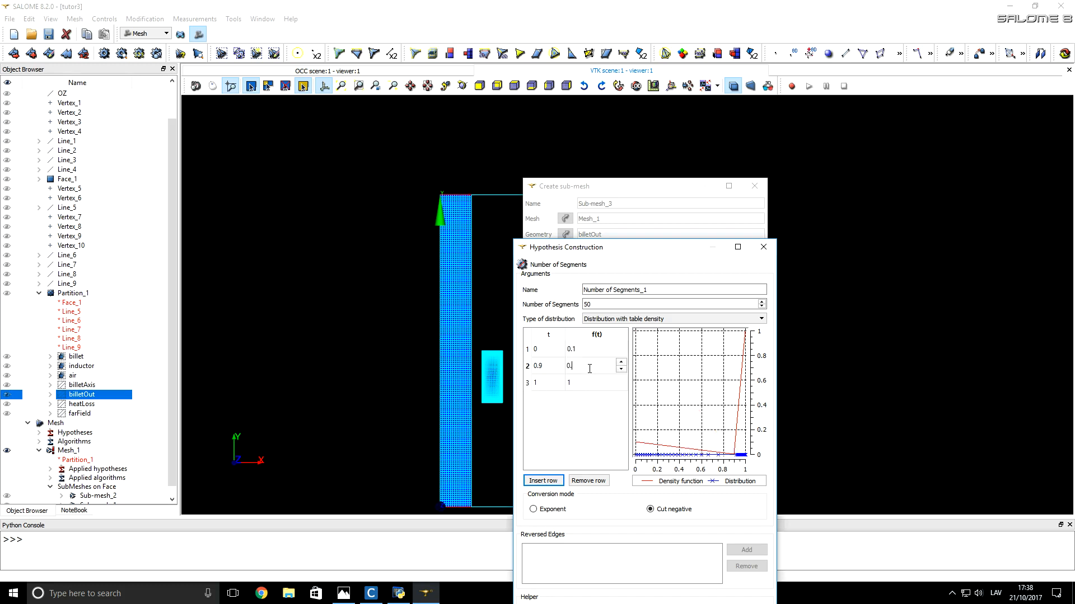
{"action": "left_click", "coordinate": [602, 419]}
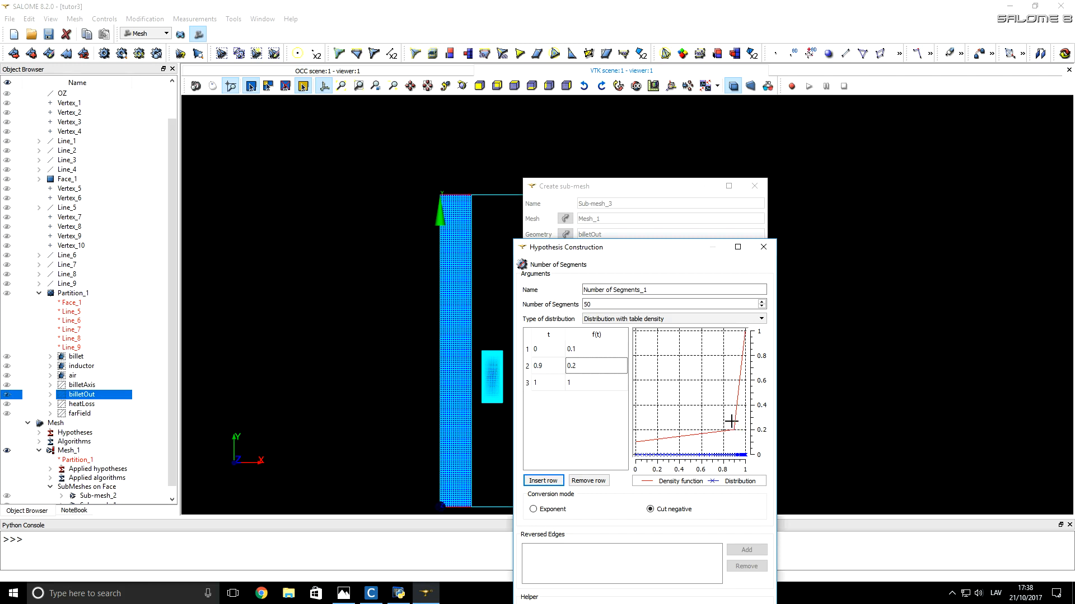
Step: Accept the Number of Segments hypothesis and create the billetOut sub-mesh with it
{"action": "left_click_drag", "start_coordinate": [679, 246], "coordinate": [736, 57]}
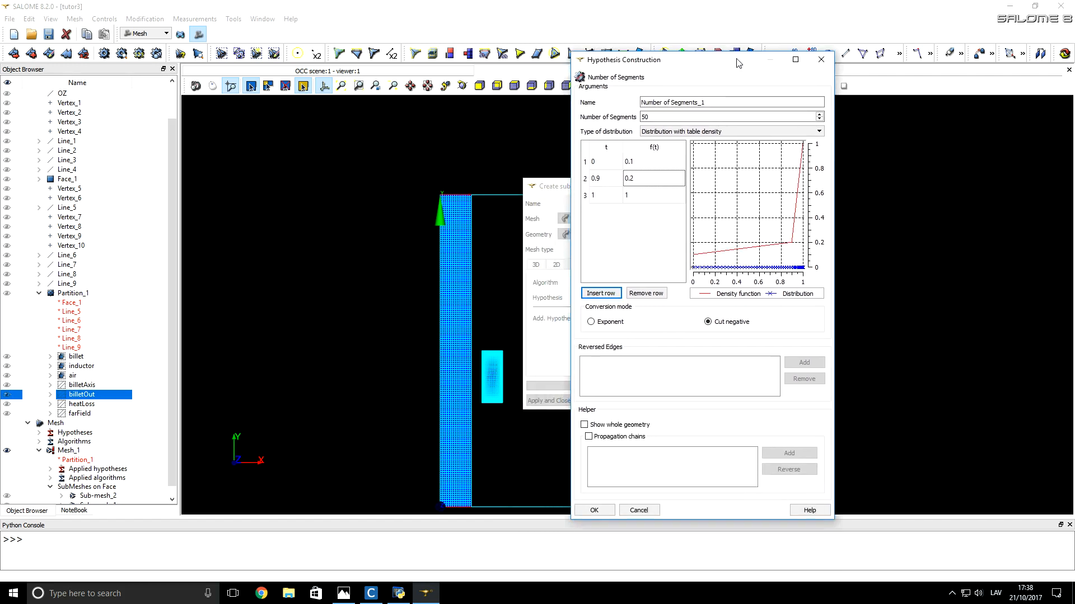
{"action": "left_click", "coordinate": [598, 510]}
{"action": "left_click", "coordinate": [547, 401]}
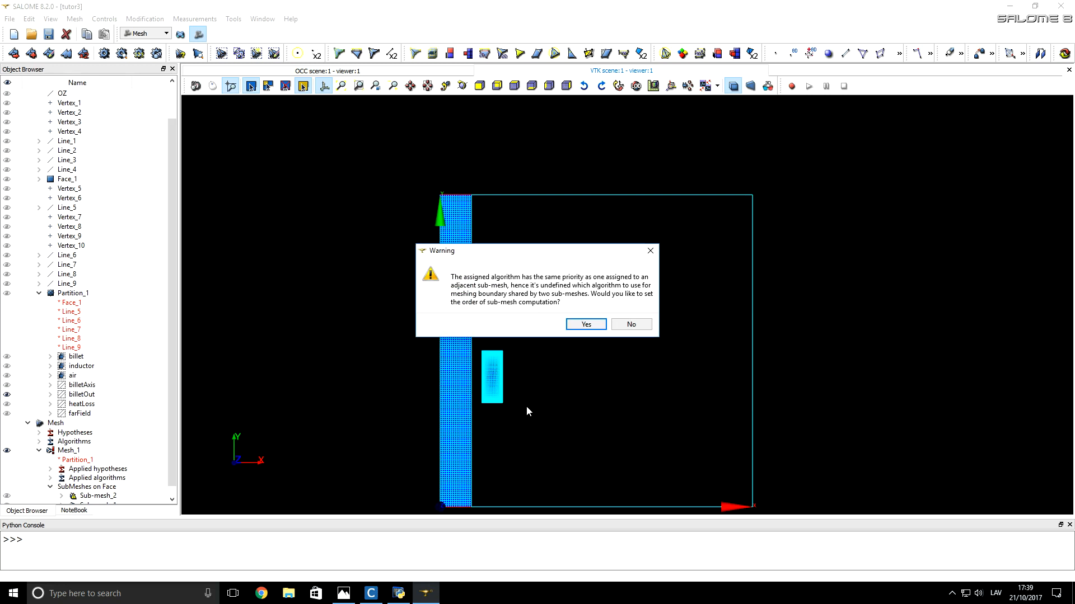
Step: Agree to set the sub-mesh computation order and place Sub-mesh_3 ahead of Sub-mesh_2
{"action": "left_click_drag", "start_coordinate": [478, 250], "coordinate": [554, 253]}
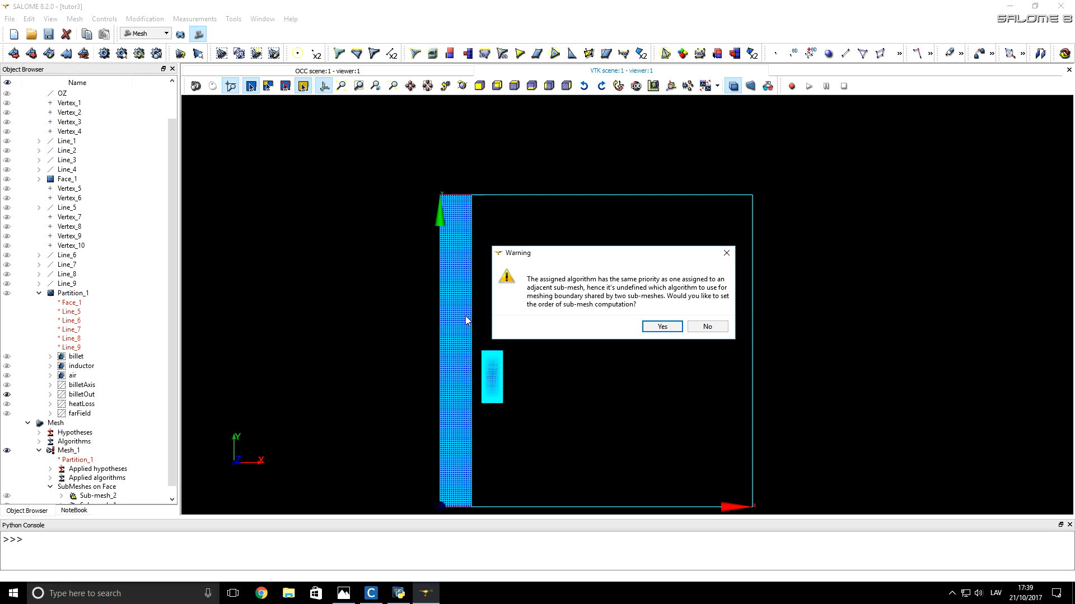
{"action": "left_click", "coordinate": [661, 327]}
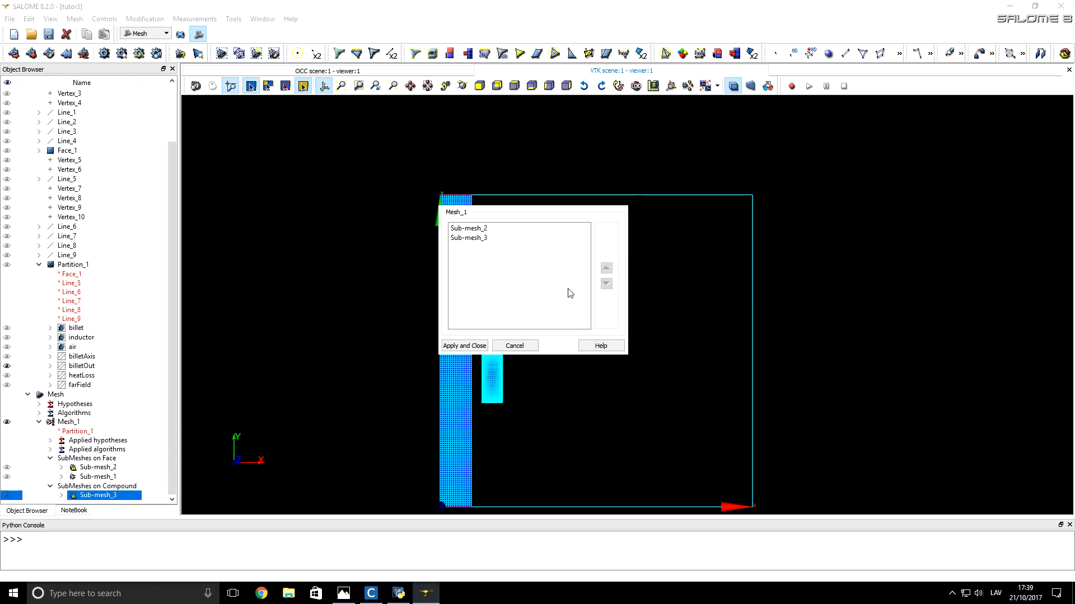
{"action": "left_click", "coordinate": [487, 240]}
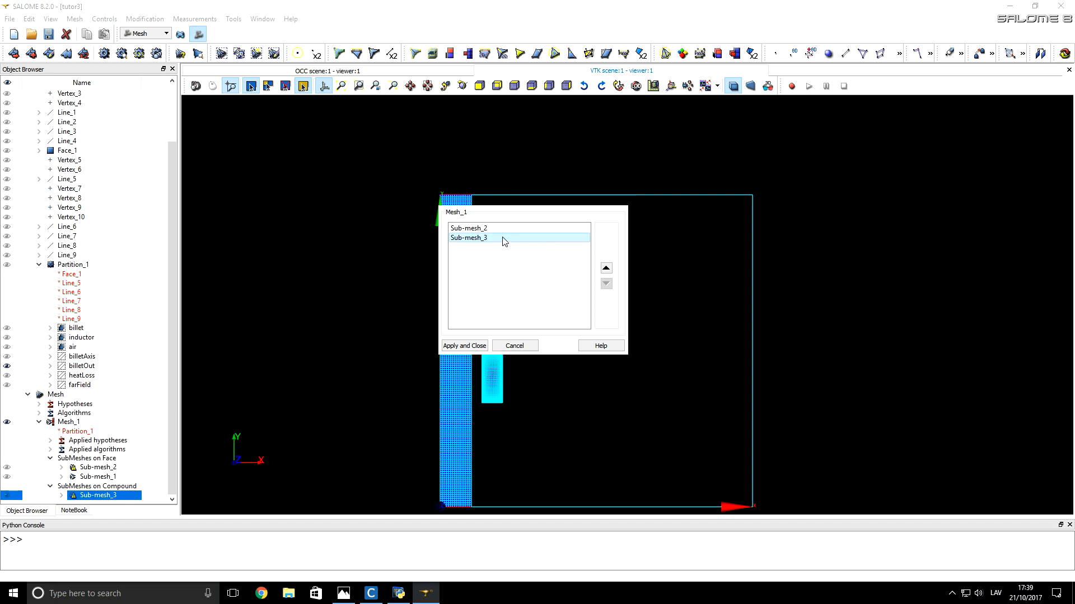
{"action": "left_click", "coordinate": [606, 269]}
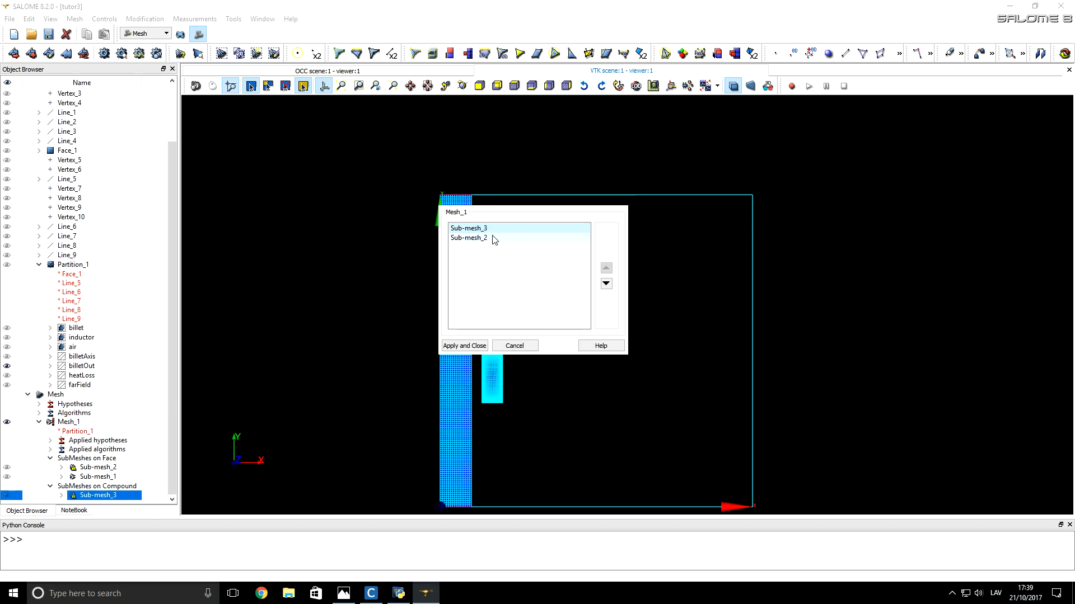
{"action": "left_click", "coordinate": [472, 345]}
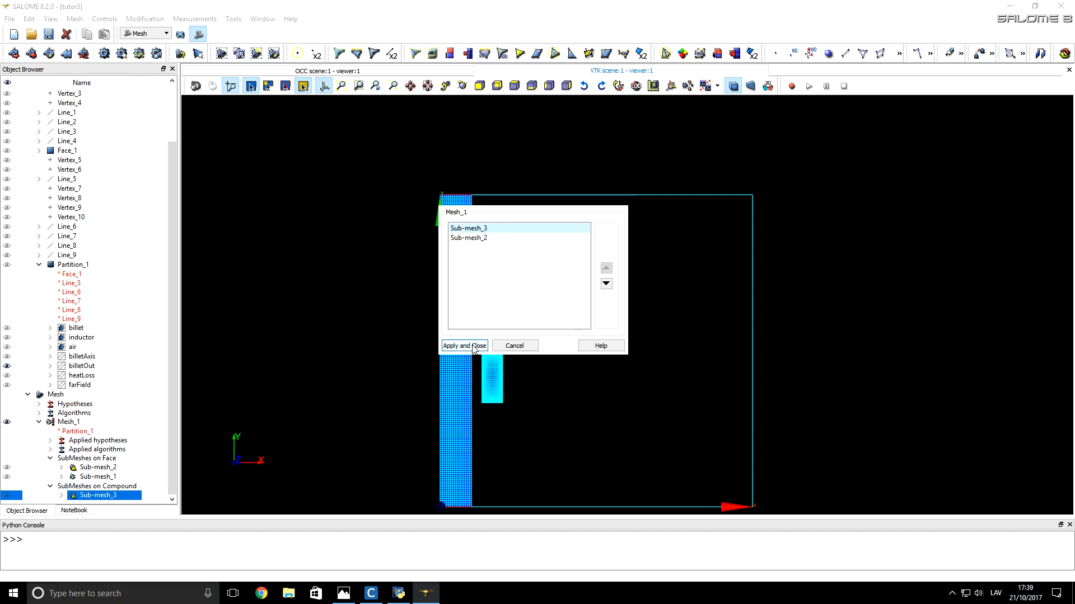
Step: Compute Sub-mesh_3 on the billetOut edges and close the computation report
{"action": "right_click", "coordinate": [110, 500]}
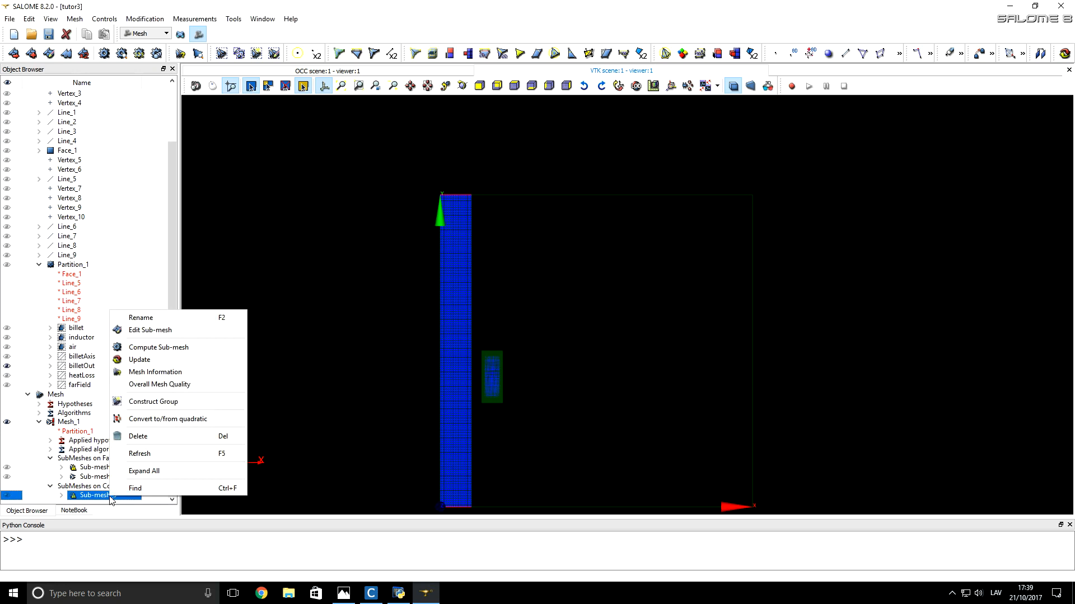
{"action": "left_click", "coordinate": [160, 348]}
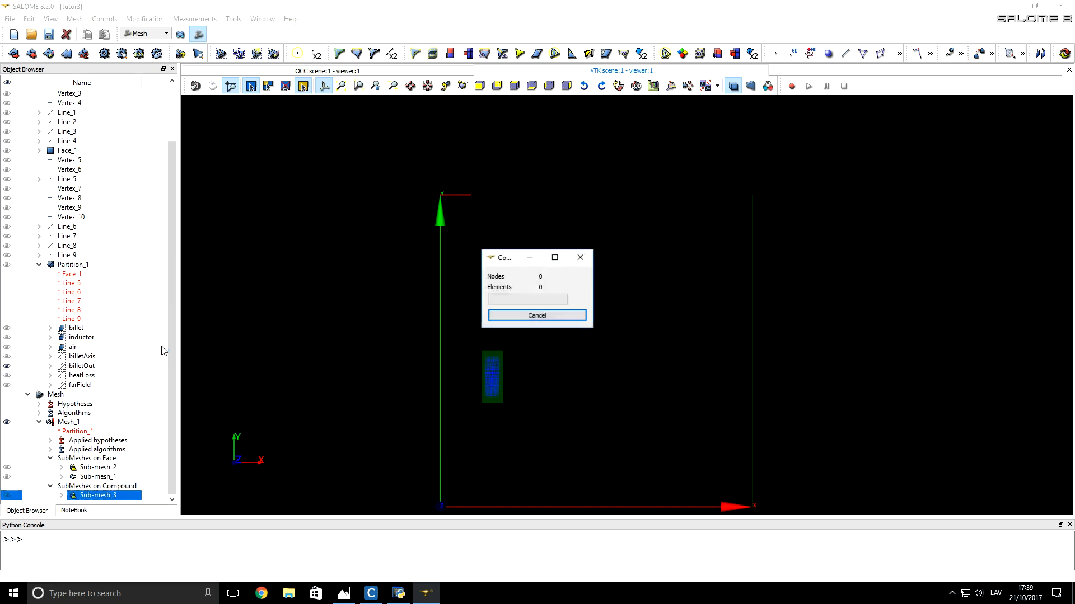
{"action": "left_click", "coordinate": [622, 445]}
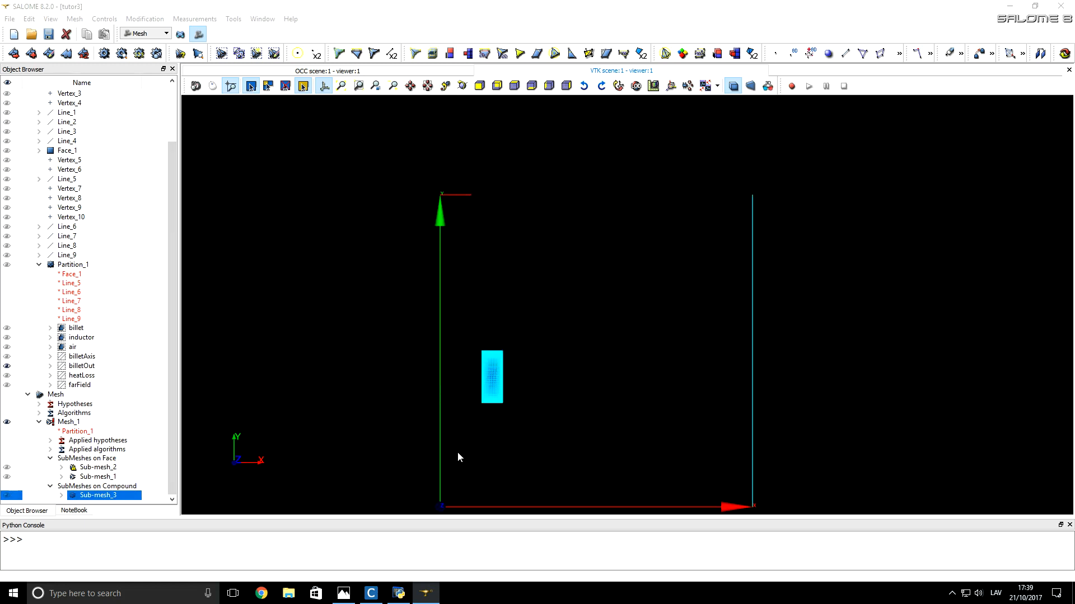
Step: Recompute Sub-mesh_2 on the billet and examine the element grading at the billet's upper and lower ends
{"action": "right_click", "coordinate": [115, 468]}
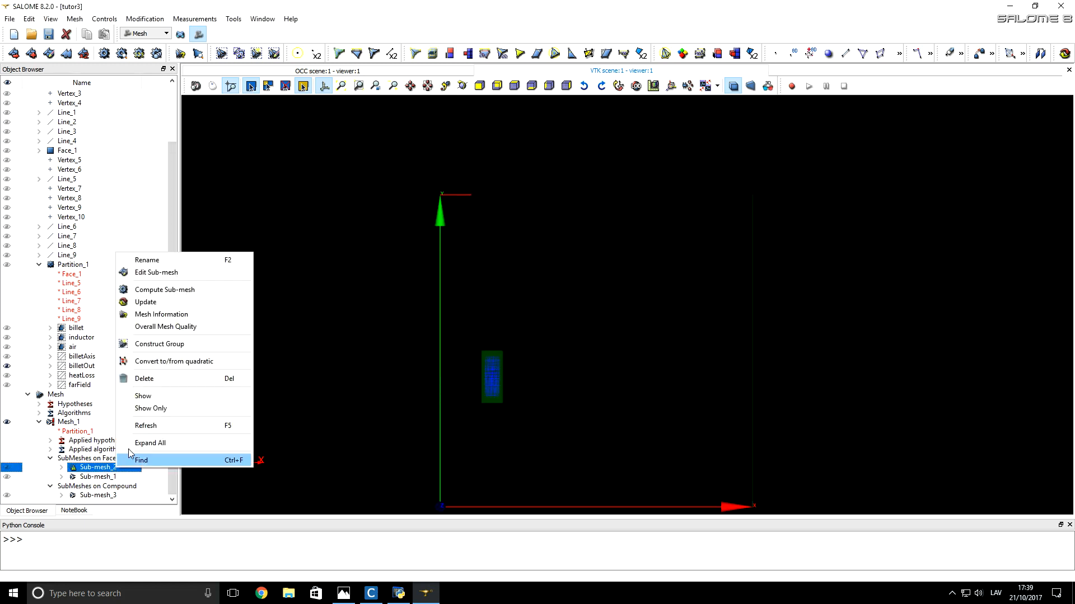
{"action": "left_click", "coordinate": [191, 290]}
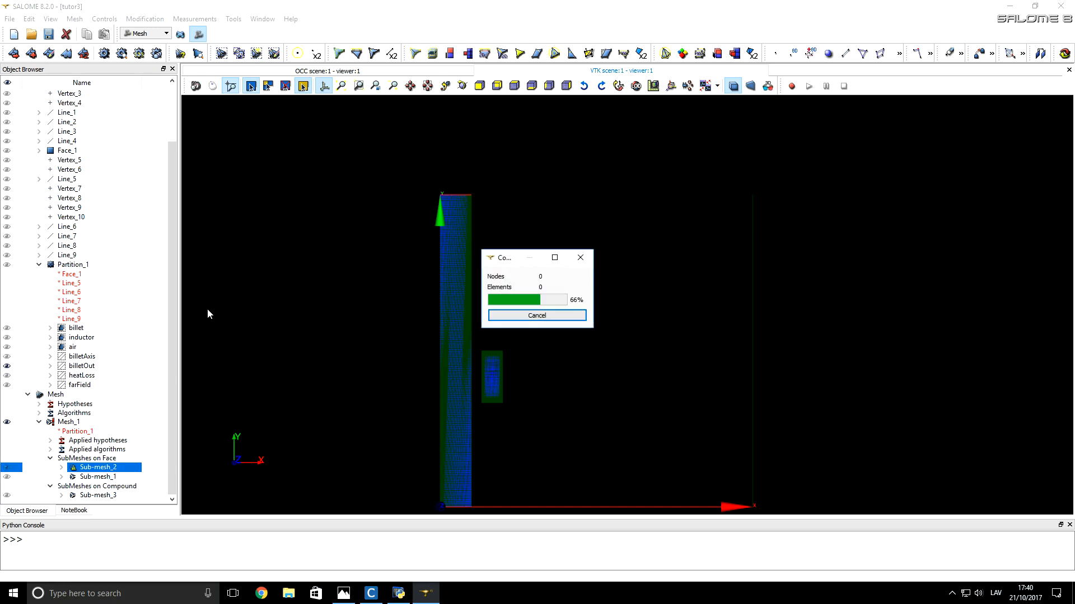
{"action": "left_click", "coordinate": [627, 445]}
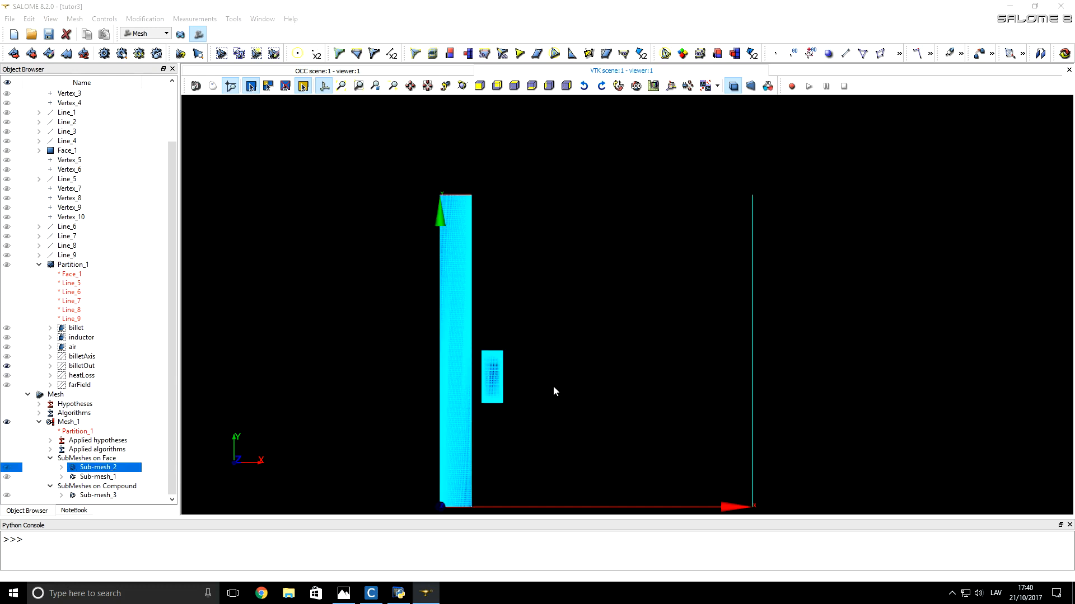
{"action": "scroll", "coordinate": [452, 193], "scroll_direction": "up", "scroll_amount": 6}
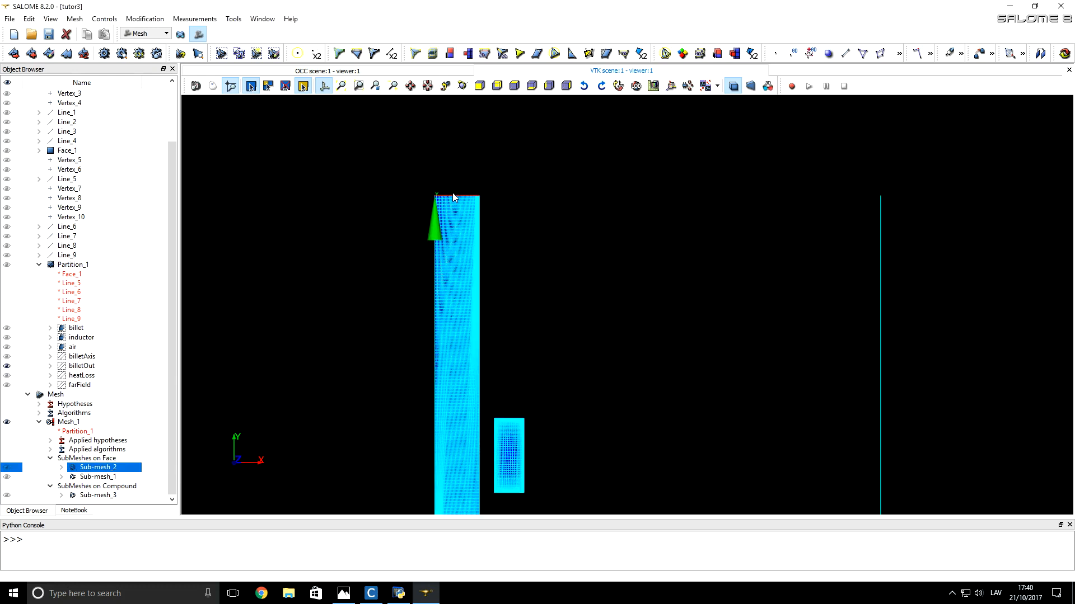
{"action": "scroll", "coordinate": [460, 197], "scroll_direction": "up", "scroll_amount": 5}
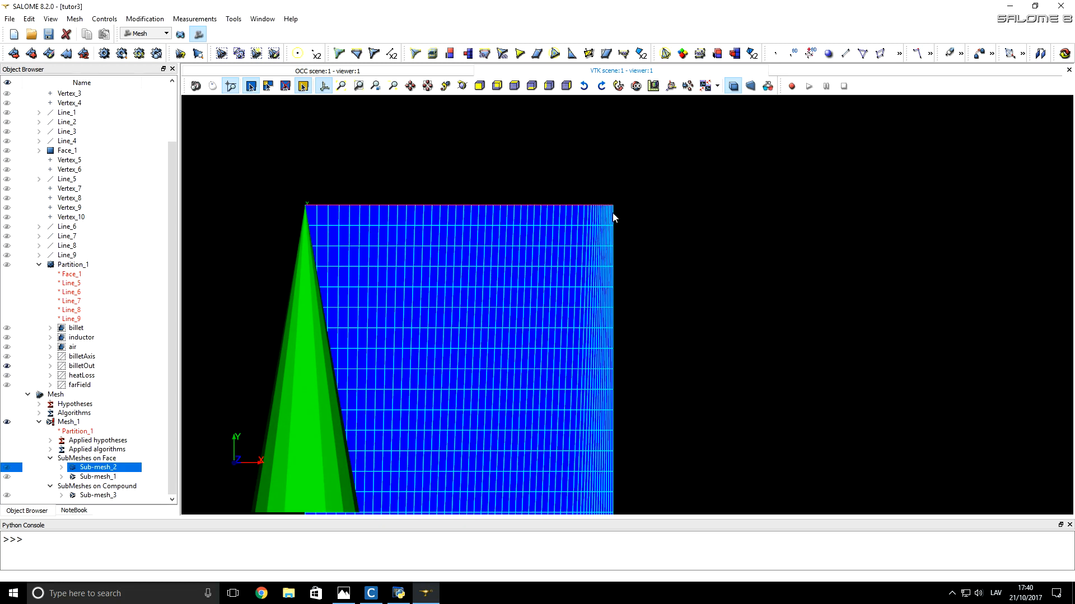
{"action": "scroll", "coordinate": [612, 212], "scroll_direction": "down", "scroll_amount": 6}
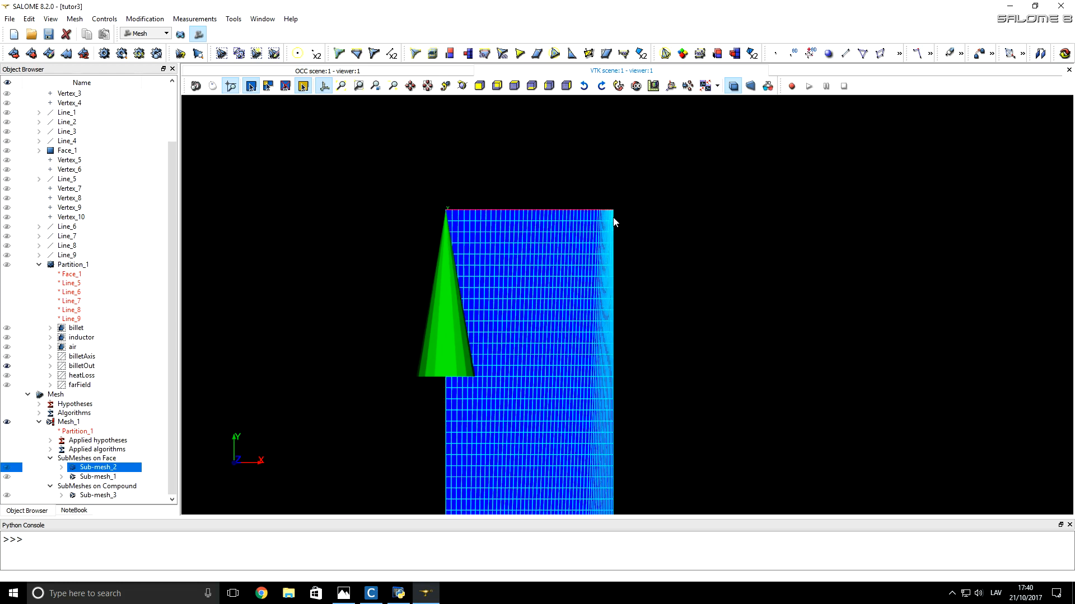
{"action": "scroll", "coordinate": [589, 173], "scroll_direction": "down", "scroll_amount": 5}
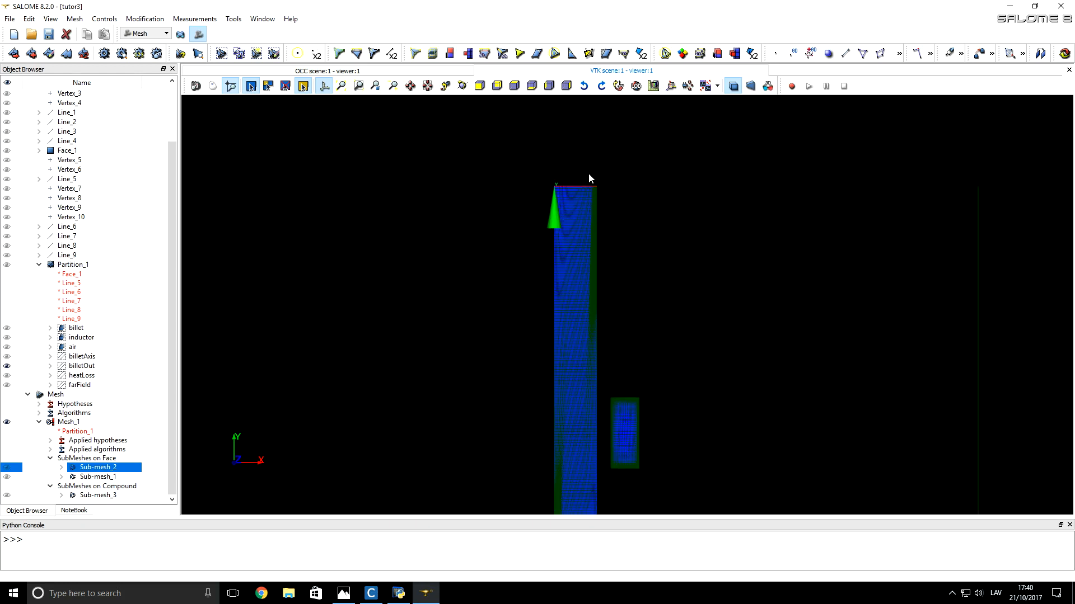
{"action": "scroll", "coordinate": [586, 421], "scroll_direction": "up", "scroll_amount": 8}
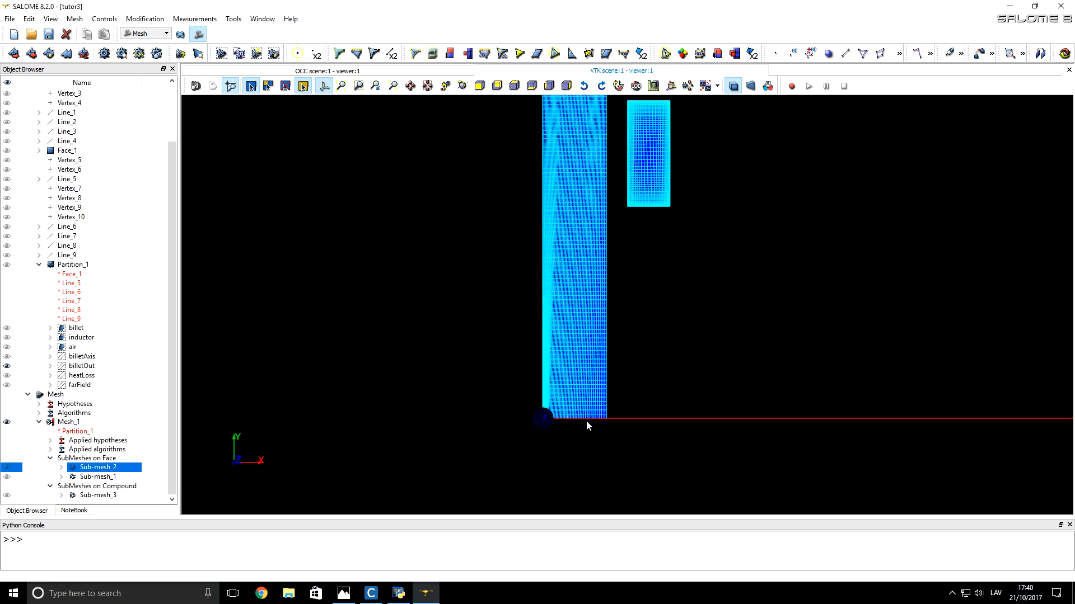
{"action": "scroll", "coordinate": [584, 420], "scroll_direction": "up", "scroll_amount": 2}
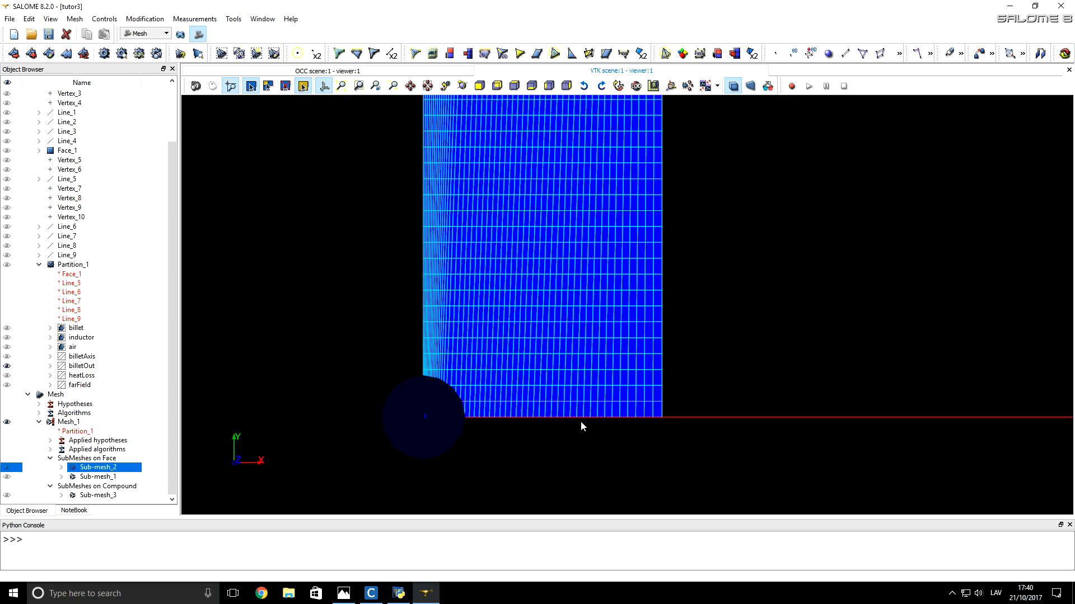
Step: Open Sub-mesh_3's Number of Segments_1 hypothesis for editing and move both dialogs off the billet mesh
{"action": "left_click", "coordinate": [98, 497]}
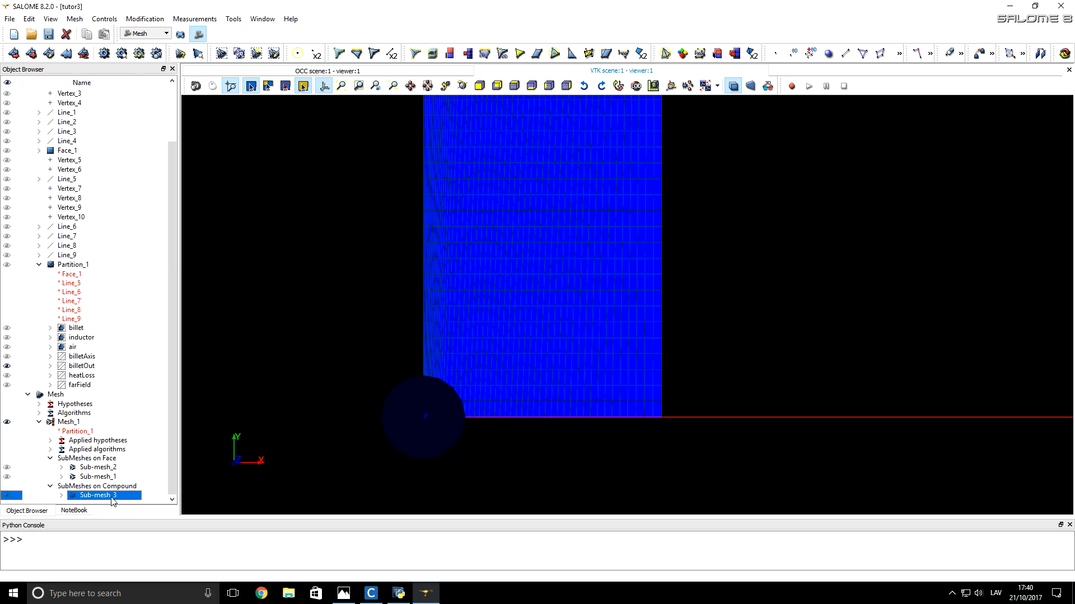
{"action": "right_click", "coordinate": [113, 498]}
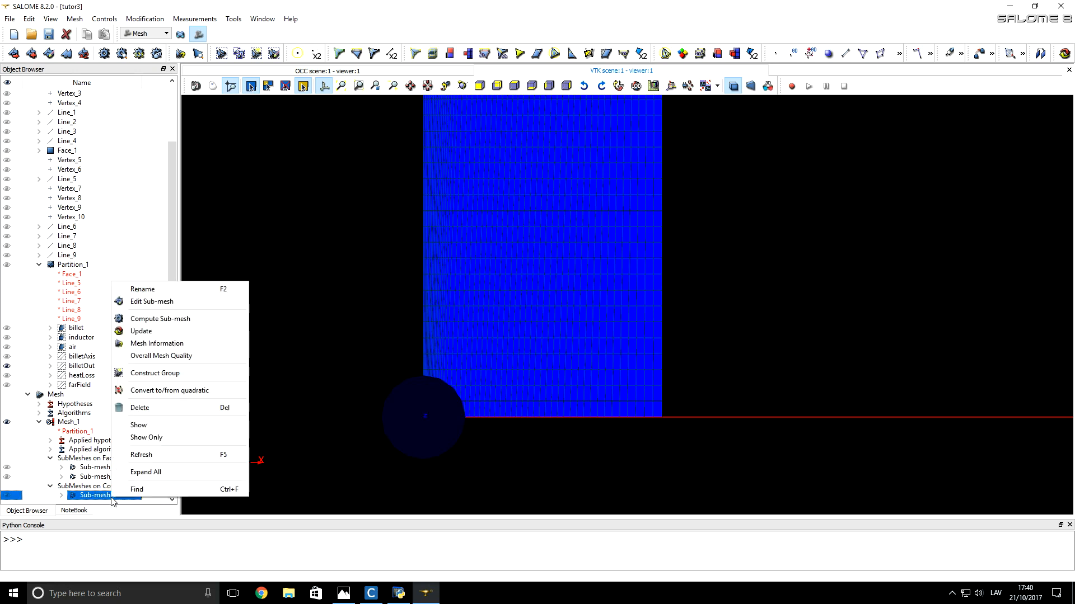
{"action": "left_click", "coordinate": [157, 303]}
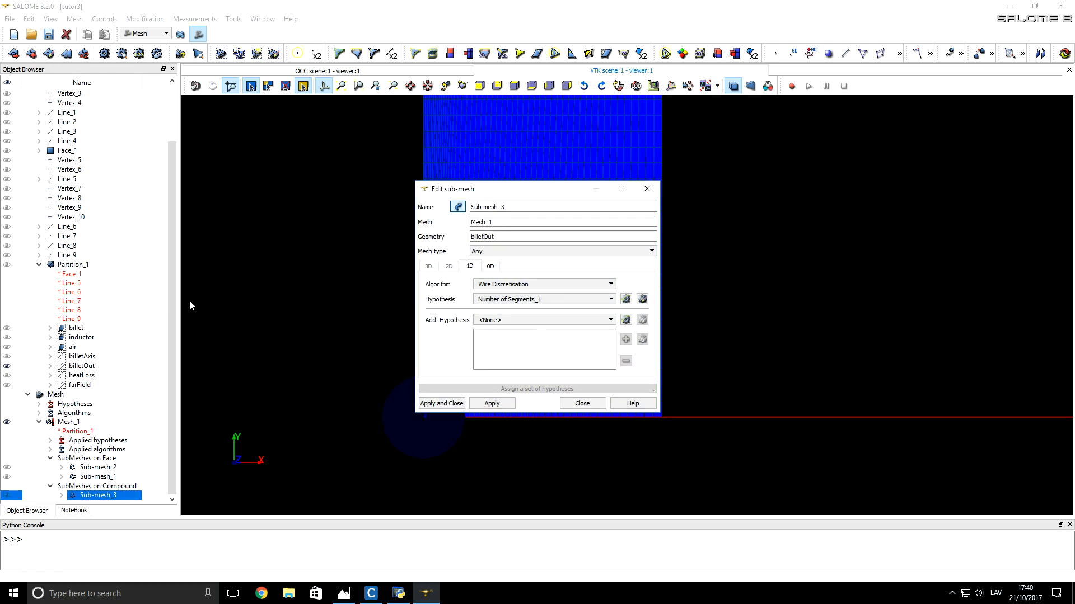
{"action": "left_click", "coordinate": [642, 300]}
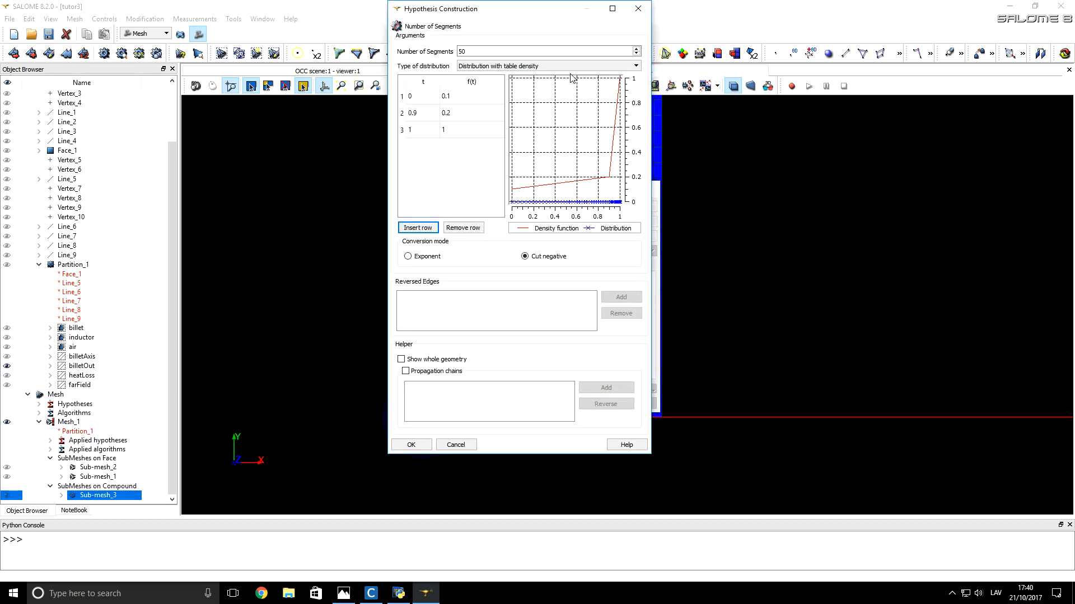
{"action": "left_click_drag", "start_coordinate": [541, 13], "coordinate": [756, 55]}
{"action": "left_click_drag", "start_coordinate": [513, 191], "coordinate": [247, 147]}
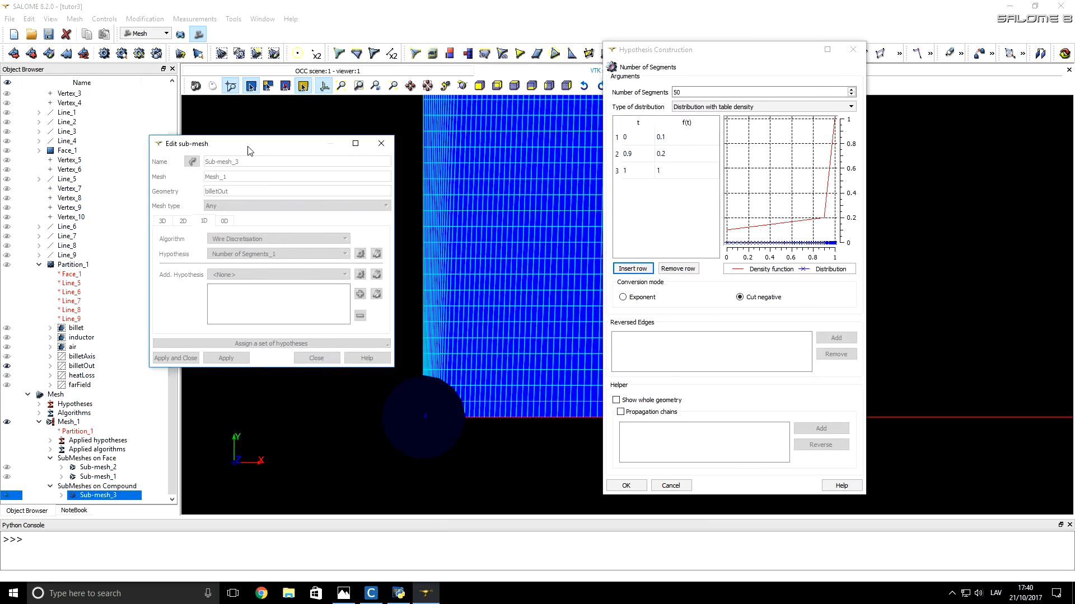
Step: Hide the trihedron, move the hypothesis dialog clear of the mesh, and compare the grading at the billet's two ends
{"action": "left_click", "coordinate": [323, 85]}
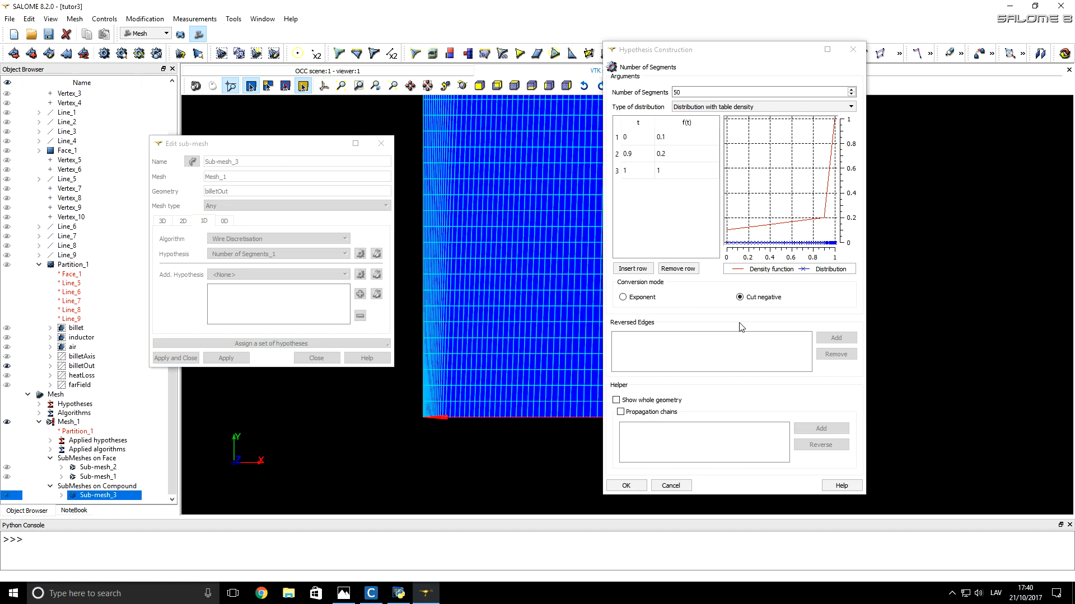
{"action": "left_click_drag", "start_coordinate": [667, 54], "coordinate": [801, 59]}
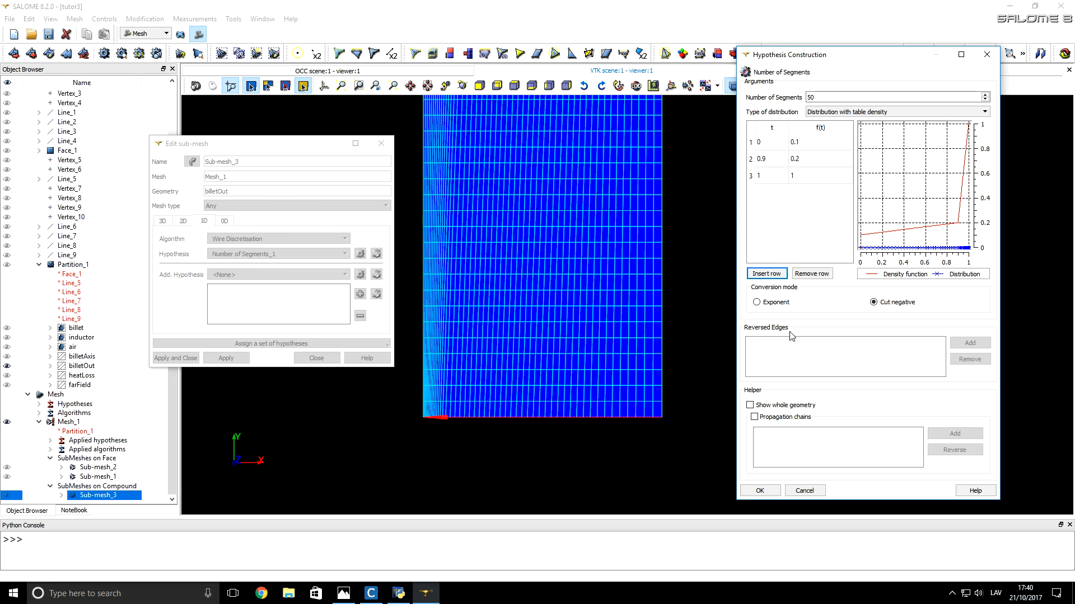
{"action": "scroll", "coordinate": [573, 414], "scroll_direction": "down", "scroll_amount": 3}
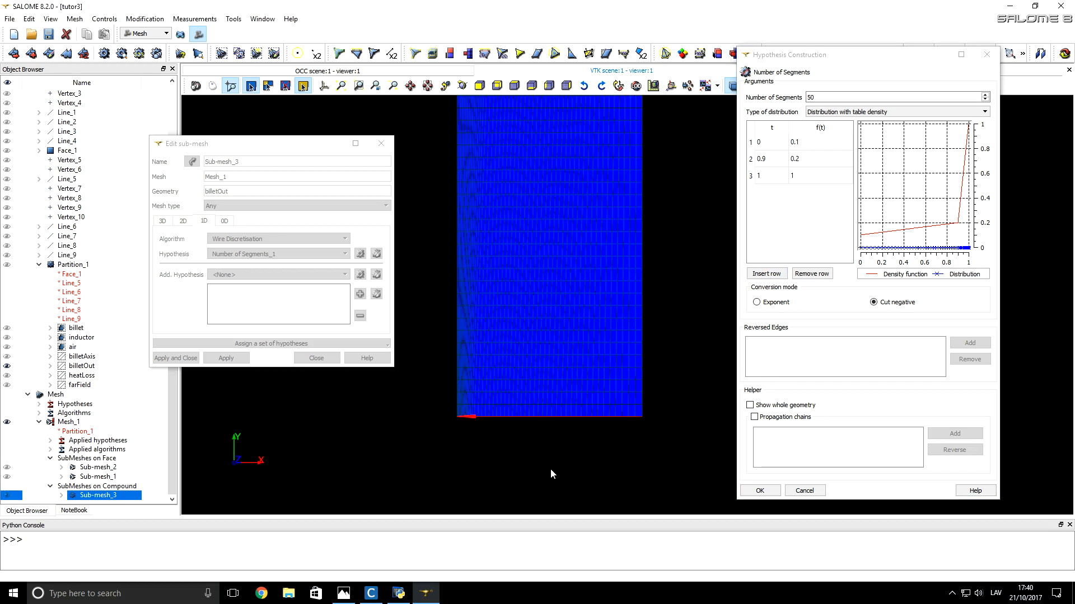
{"action": "scroll", "coordinate": [549, 472], "scroll_direction": "down", "scroll_amount": 3}
{"action": "scroll", "coordinate": [547, 473], "scroll_direction": "down", "scroll_amount": 4}
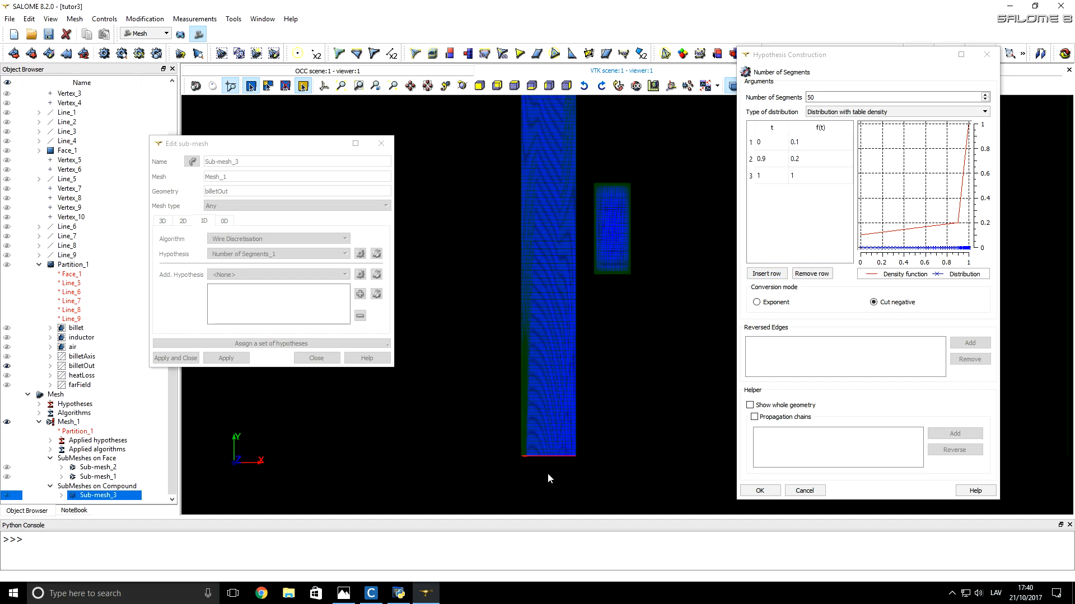
{"action": "scroll", "coordinate": [548, 472], "scroll_direction": "down", "scroll_amount": 2}
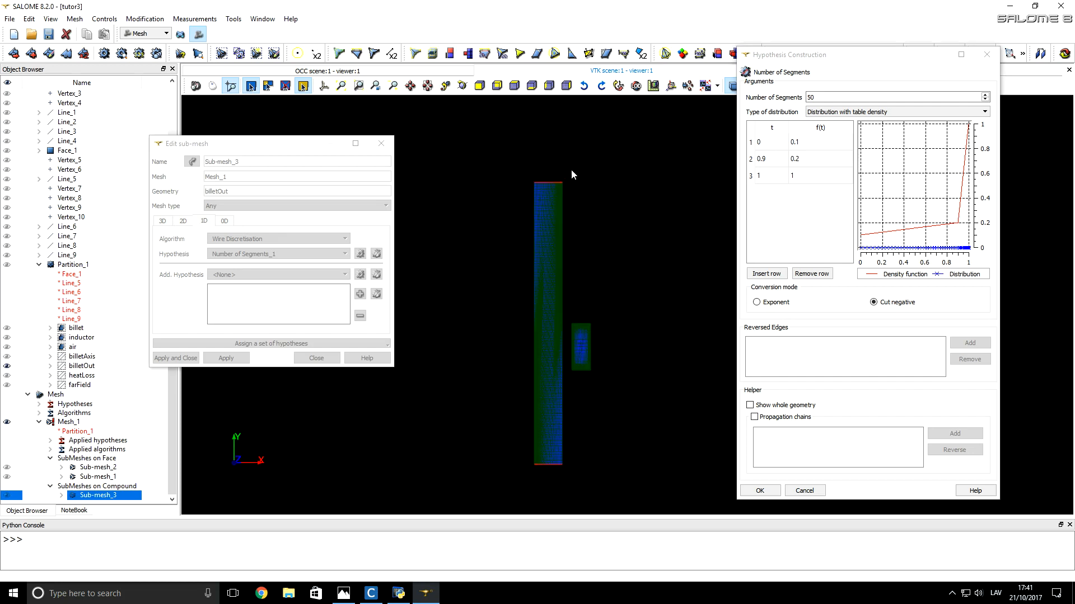
{"action": "scroll", "coordinate": [558, 185], "scroll_direction": "up", "scroll_amount": 3}
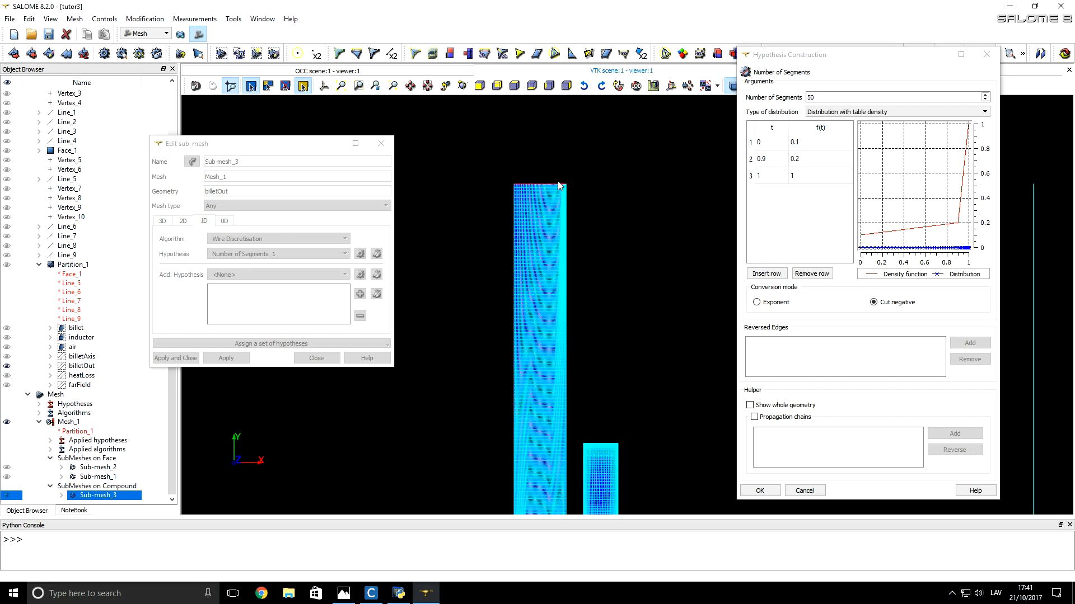
{"action": "scroll", "coordinate": [558, 185], "scroll_direction": "up", "scroll_amount": 4}
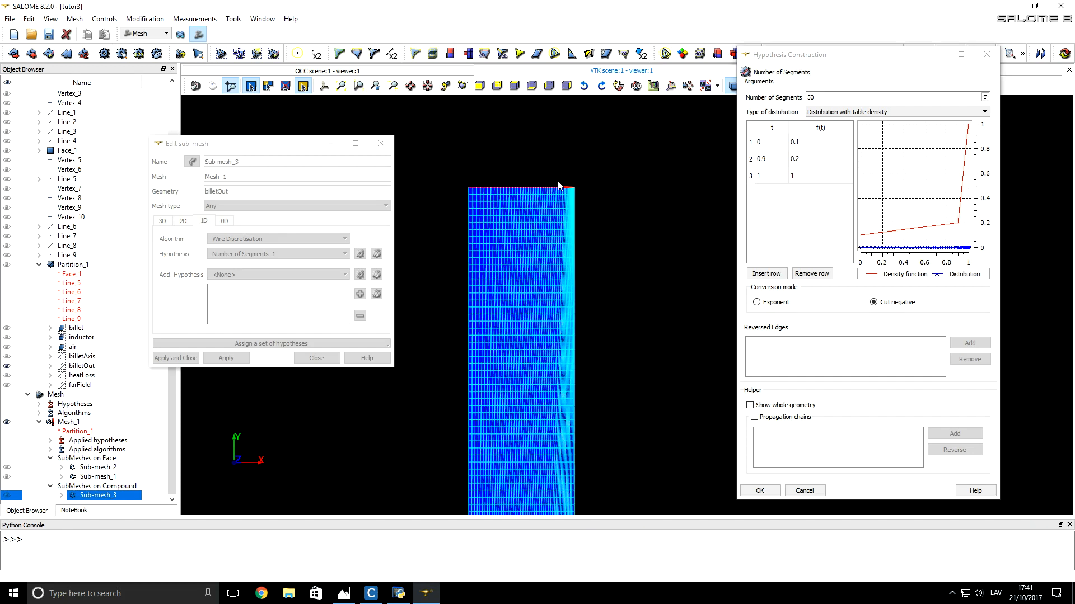
Step: Add the billetOut edges to the reversed edges of the Number of Segments hypothesis
{"action": "scroll", "coordinate": [558, 185], "scroll_direction": "down", "scroll_amount": 4}
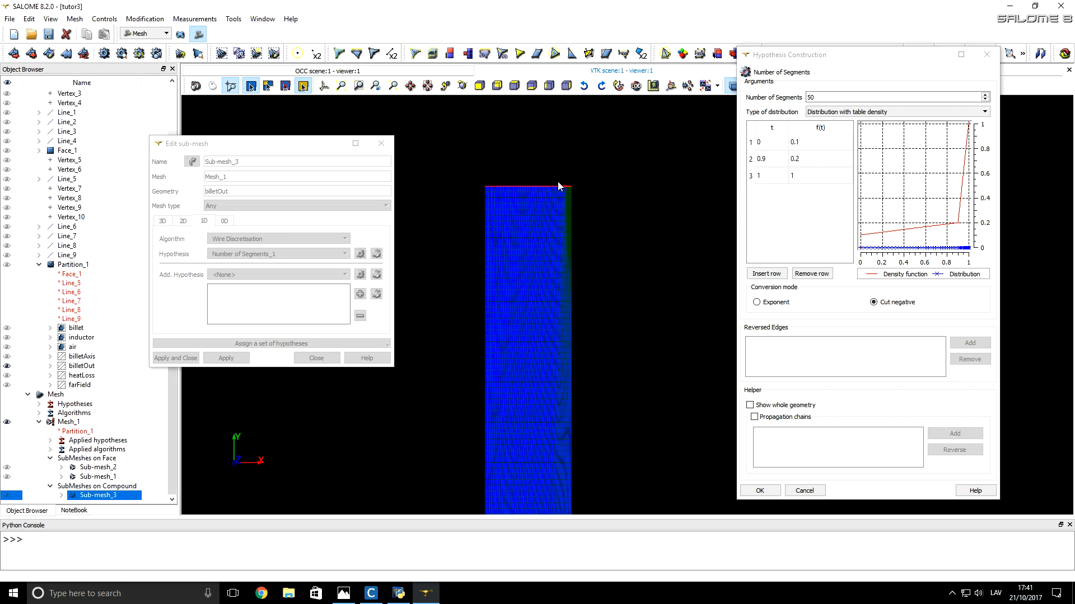
{"action": "scroll", "coordinate": [558, 183], "scroll_direction": "down", "scroll_amount": 3}
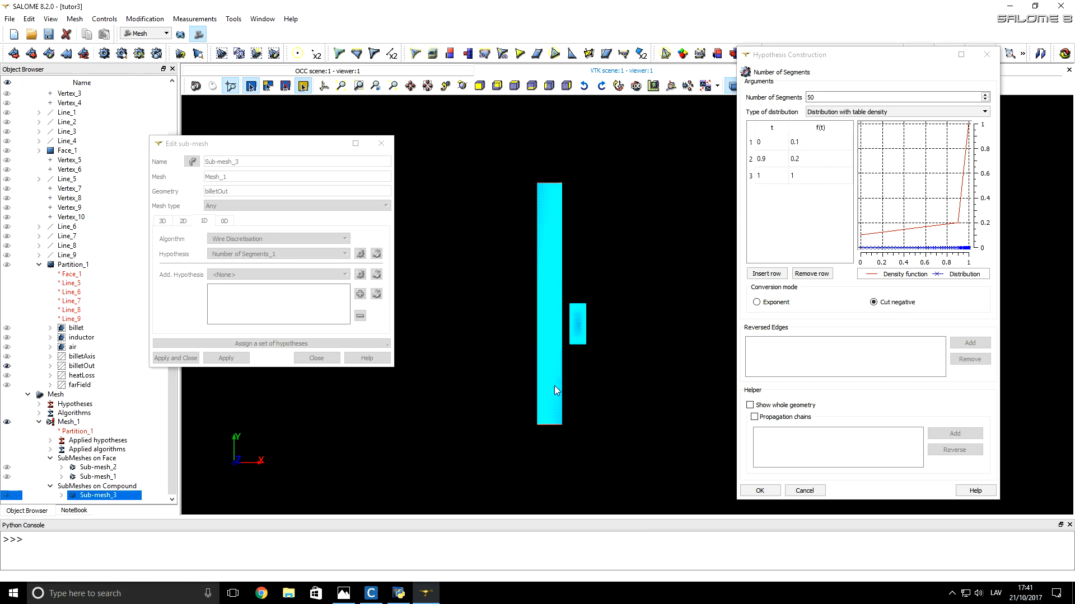
{"action": "scroll", "coordinate": [543, 435], "scroll_direction": "up", "scroll_amount": 1}
{"action": "scroll", "coordinate": [544, 435], "scroll_direction": "up", "scroll_amount": 5}
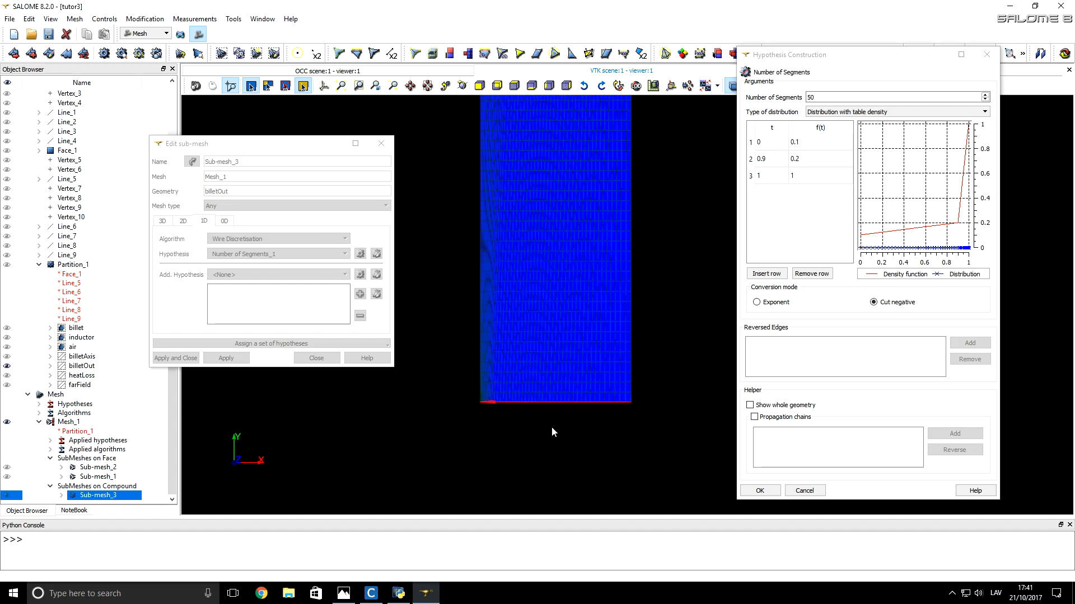
{"action": "scroll", "coordinate": [551, 416], "scroll_direction": "up", "scroll_amount": 3}
{"action": "scroll", "coordinate": [397, 397], "scroll_direction": "up", "scroll_amount": 2}
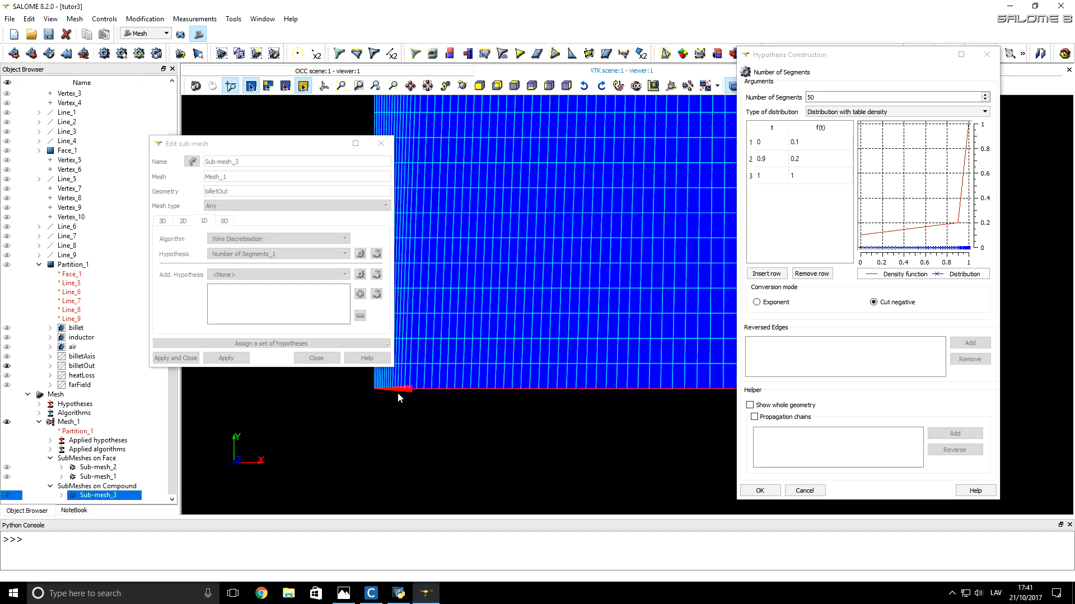
{"action": "left_click", "coordinate": [441, 391]}
{"action": "left_click", "coordinate": [448, 393]}
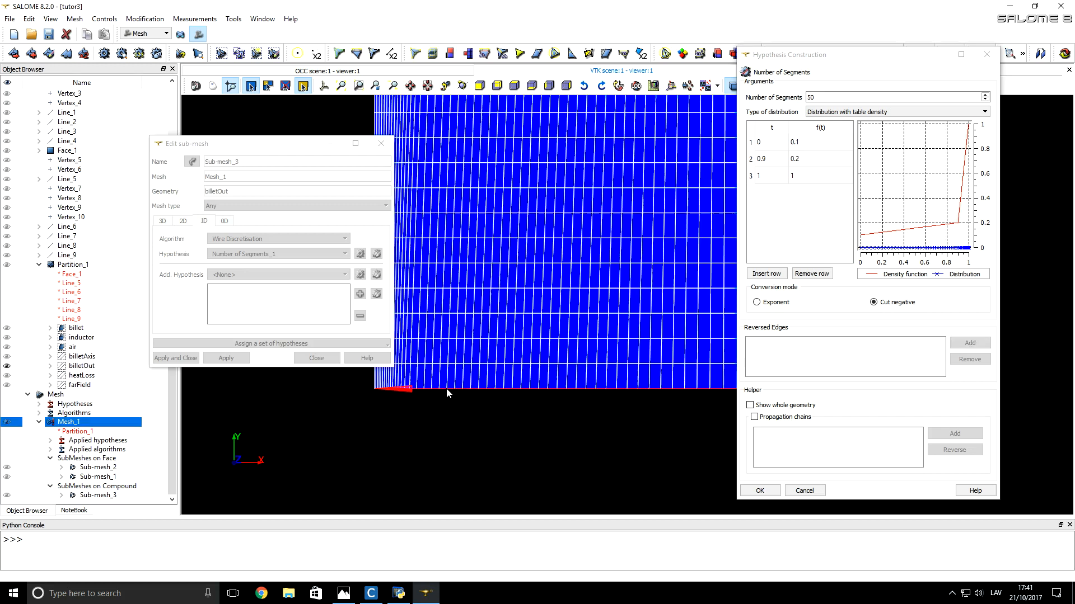
{"action": "left_click", "coordinate": [448, 392]}
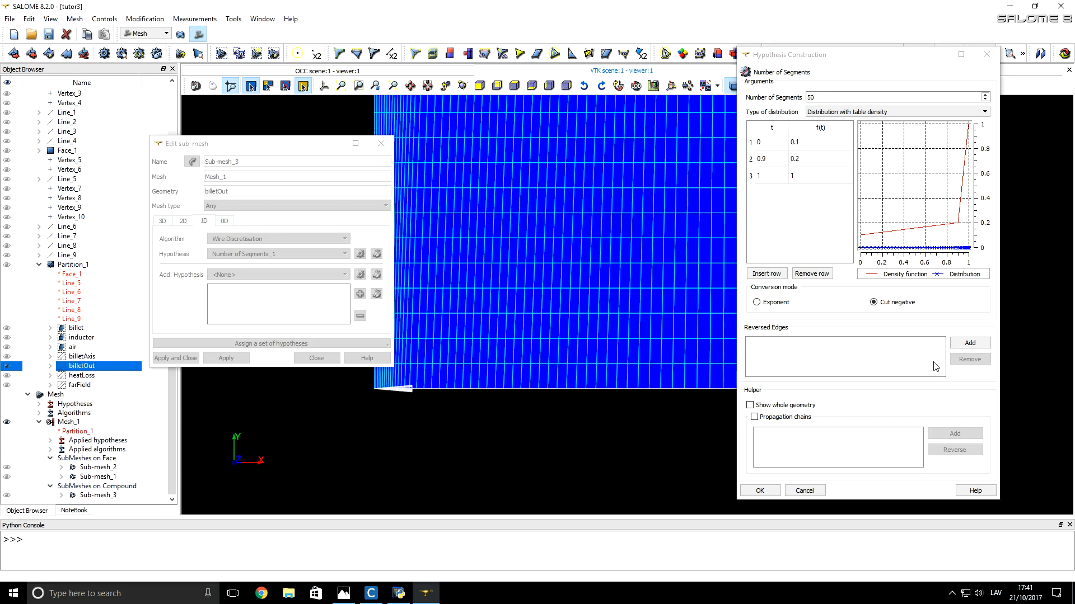
{"action": "left_click", "coordinate": [965, 345]}
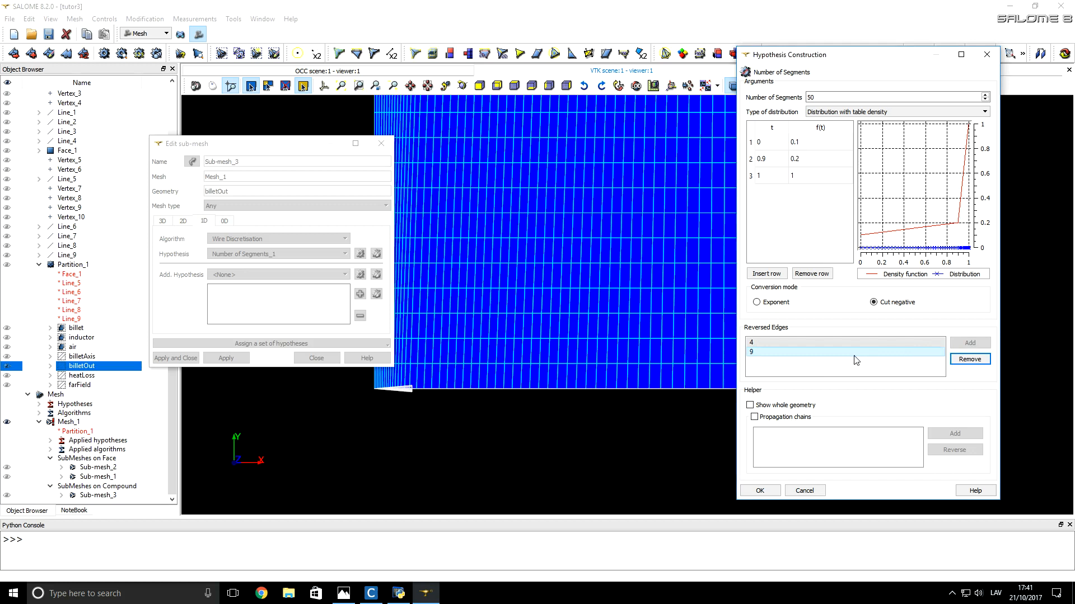
{"action": "left_click", "coordinate": [816, 372]}
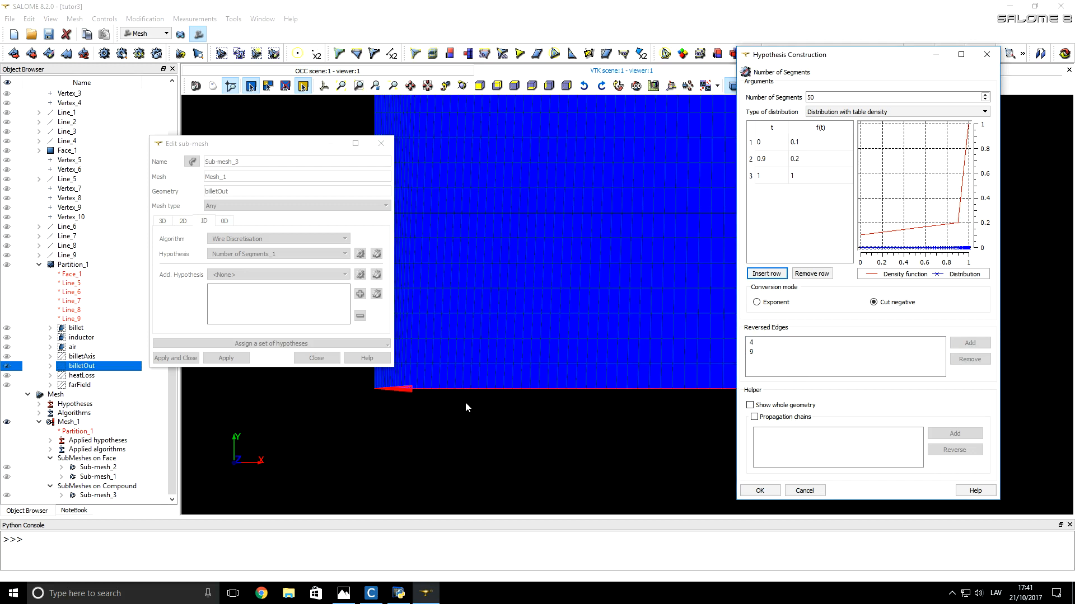
Step: Remove edge 9 from the reversed edges, keeping only edge 4 at the billet's lower end, and apply the hypothesis and sub-mesh edits
{"action": "scroll", "coordinate": [469, 405], "scroll_direction": "down", "scroll_amount": 2}
{"action": "scroll", "coordinate": [547, 428], "scroll_direction": "down", "scroll_amount": 10}
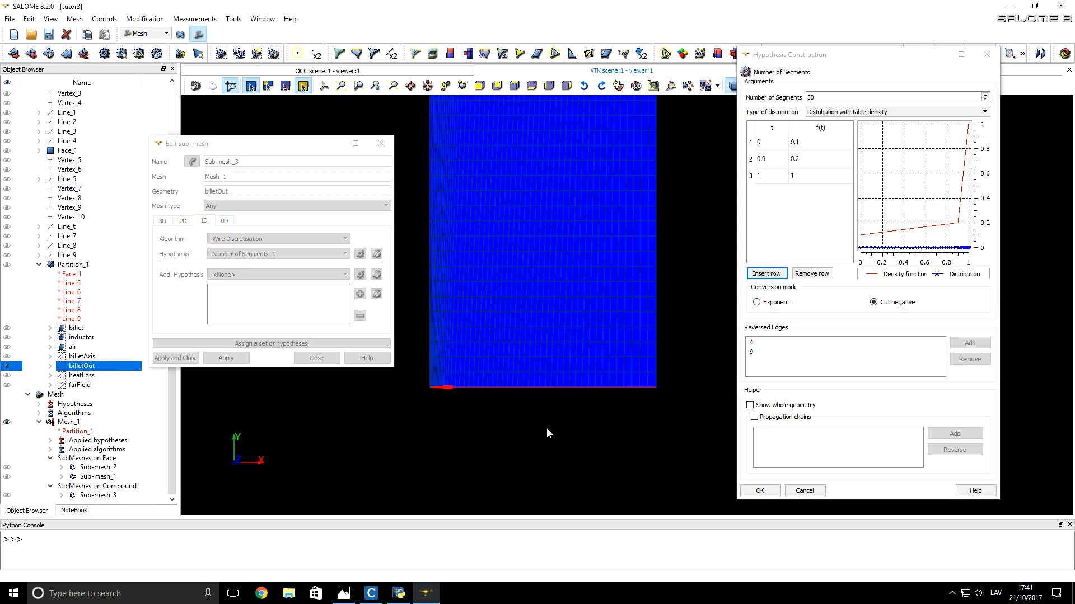
{"action": "scroll", "coordinate": [552, 457], "scroll_direction": "down", "scroll_amount": 4}
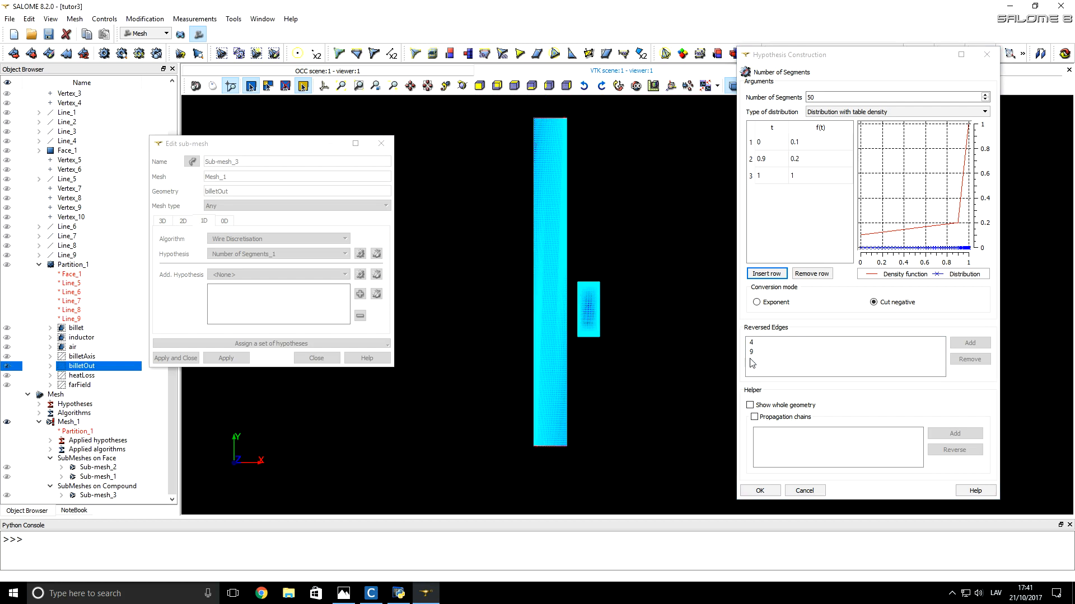
{"action": "scroll", "coordinate": [591, 444], "scroll_direction": "up", "scroll_amount": 3}
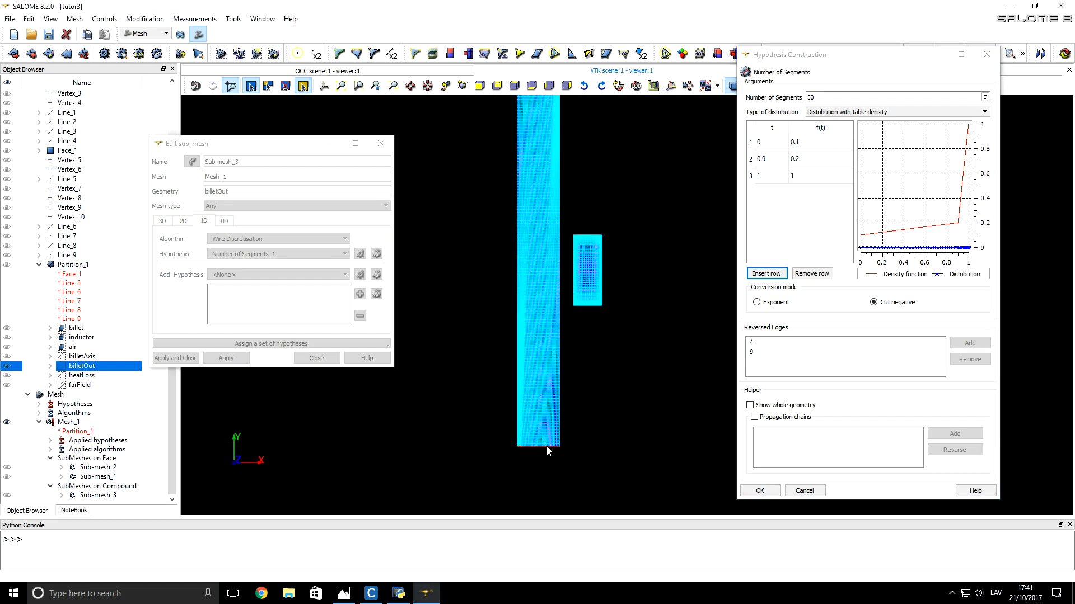
{"action": "left_click", "coordinate": [782, 353]}
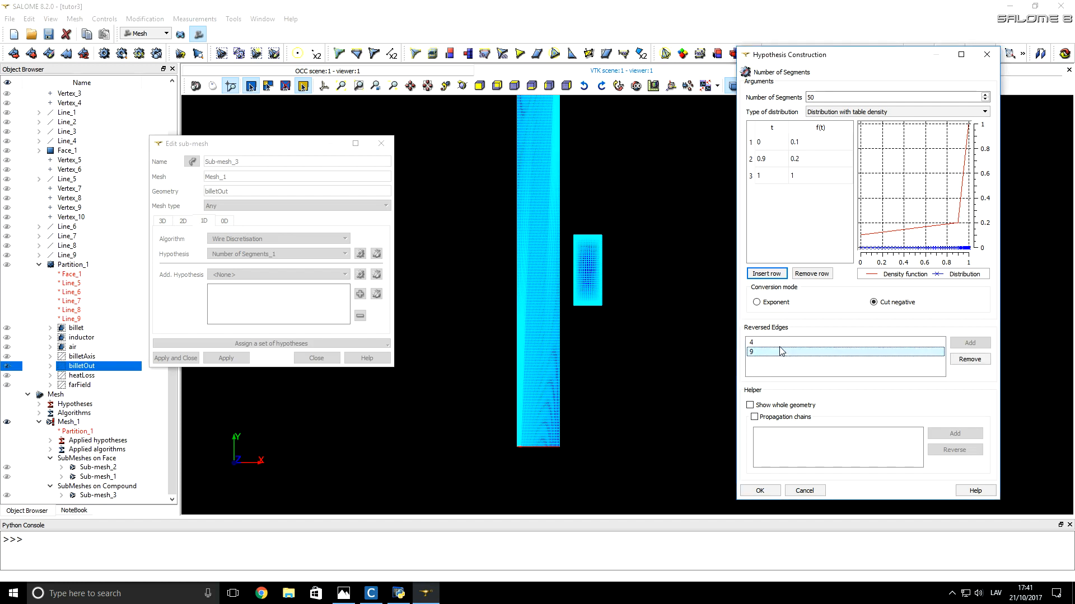
{"action": "left_click", "coordinate": [774, 343]}
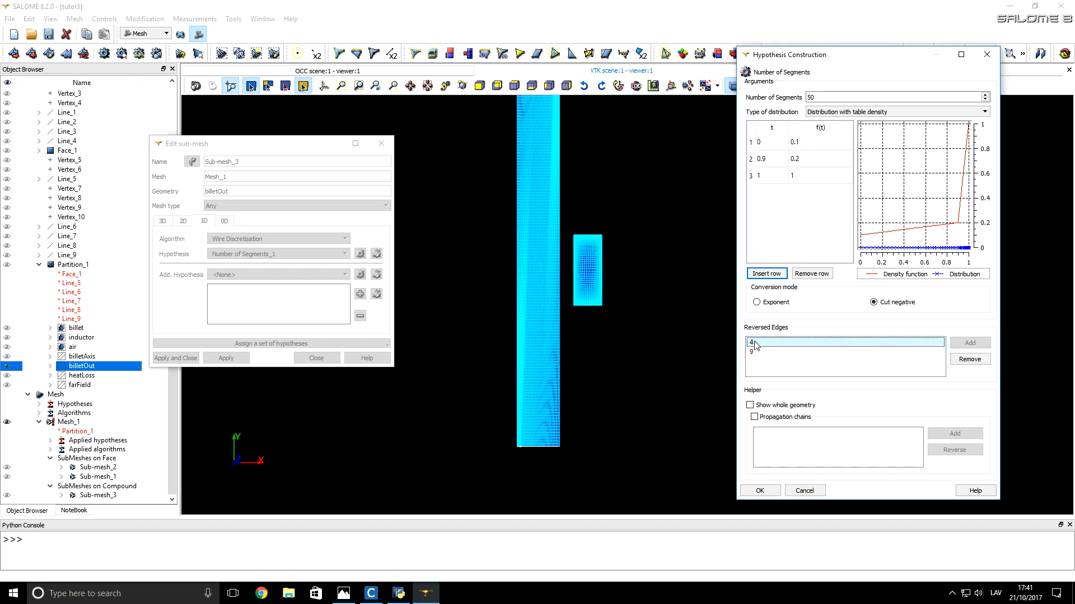
{"action": "left_click", "coordinate": [536, 447]}
{"action": "scroll", "coordinate": [534, 447], "scroll_direction": "up", "scroll_amount": 5}
{"action": "scroll", "coordinate": [536, 448], "scroll_direction": "up", "scroll_amount": 2}
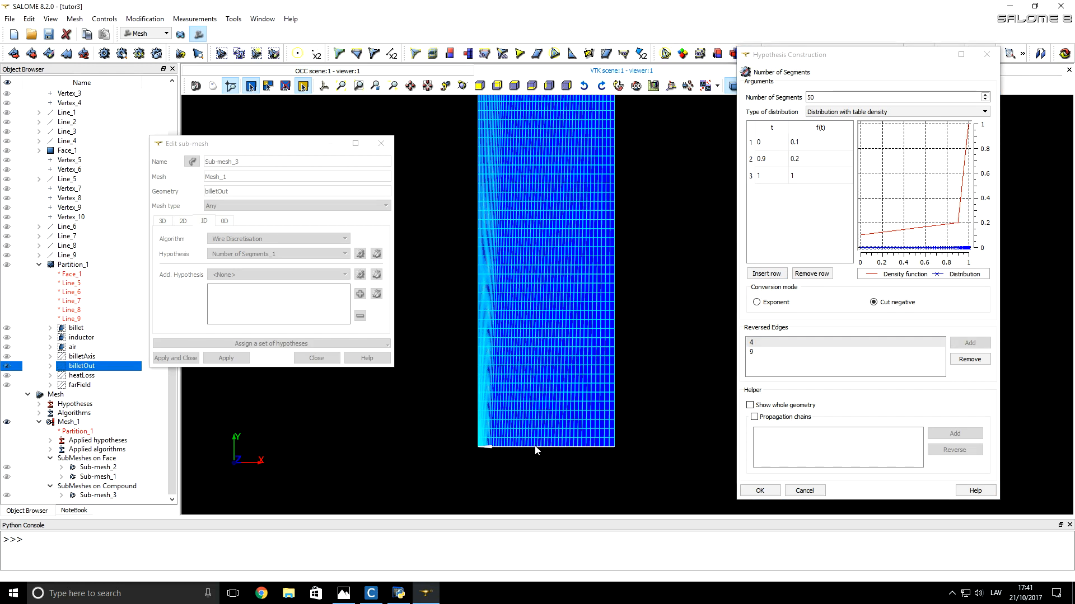
{"action": "left_click", "coordinate": [757, 351]}
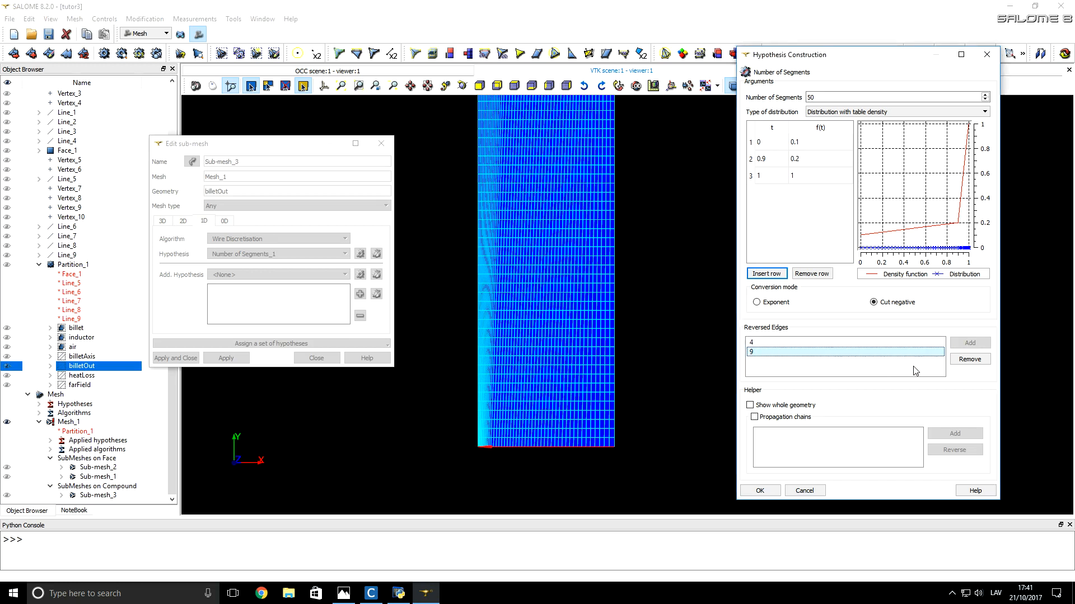
{"action": "left_click", "coordinate": [975, 361]}
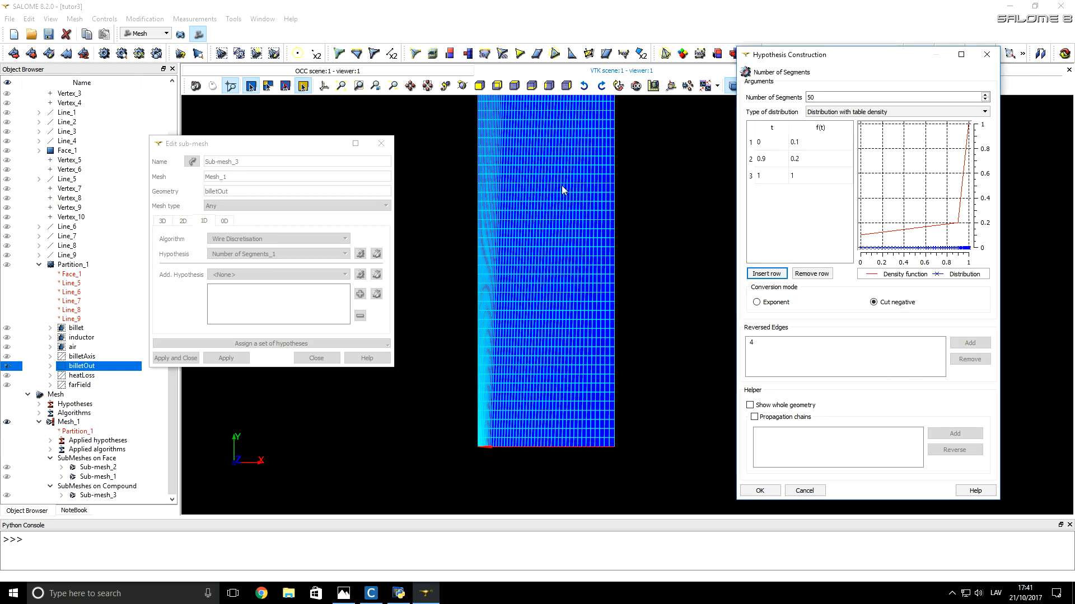
{"action": "left_click", "coordinate": [754, 342]}
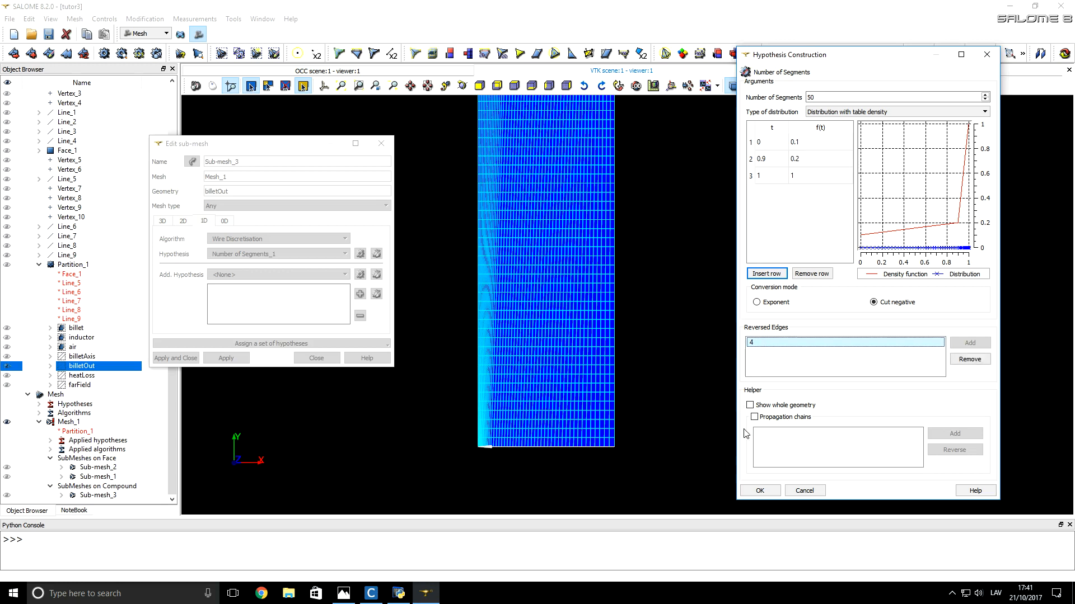
{"action": "left_click", "coordinate": [760, 491]}
{"action": "left_click", "coordinate": [161, 358]}
Step: Recompute Sub-mesh_3 on billetOut and Sub-mesh_2 on the billet, closing each computation report
{"action": "left_click", "coordinate": [110, 496]}
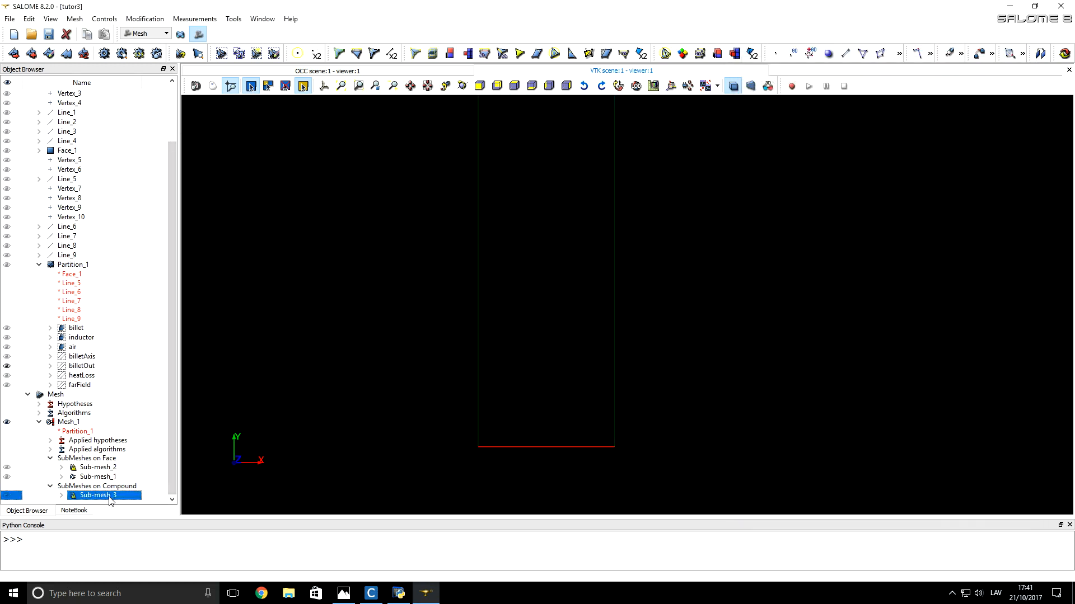
{"action": "right_click", "coordinate": [110, 497]}
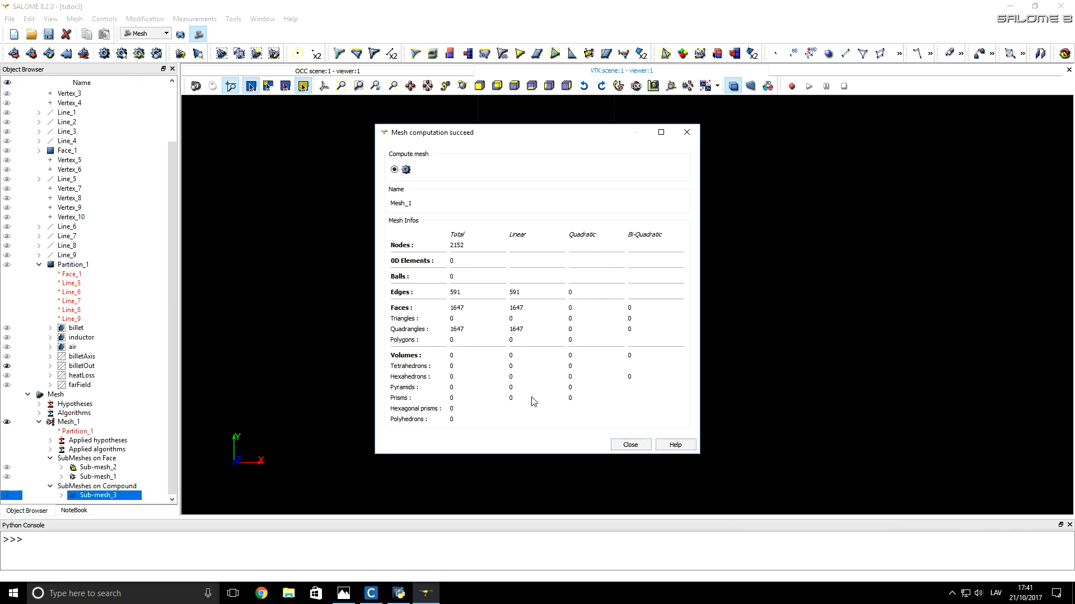
{"action": "left_click", "coordinate": [630, 445]}
{"action": "right_click", "coordinate": [116, 467]}
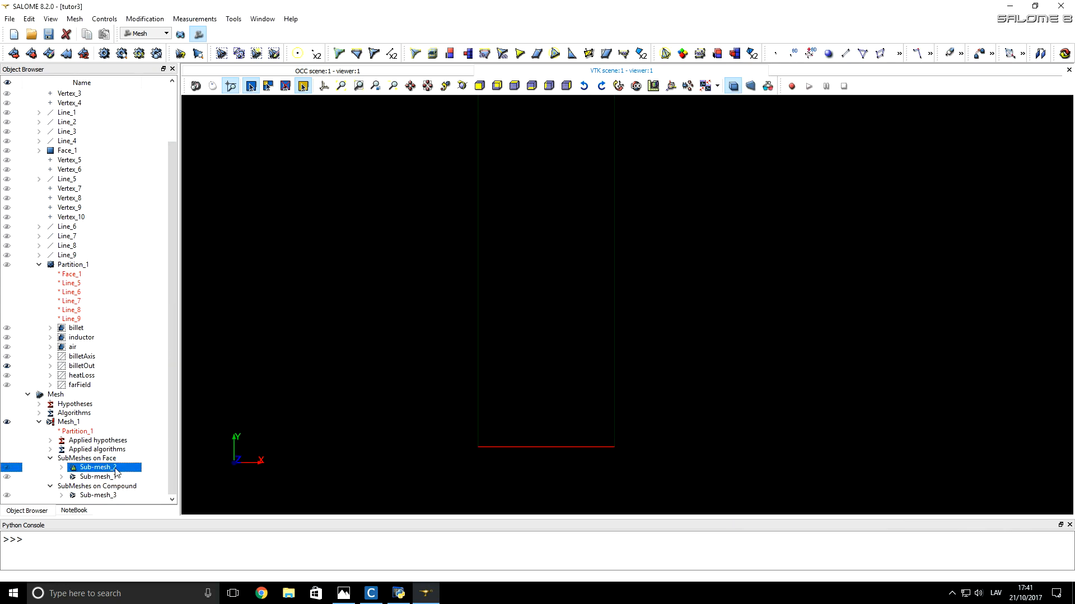
{"action": "left_click", "coordinate": [160, 292]}
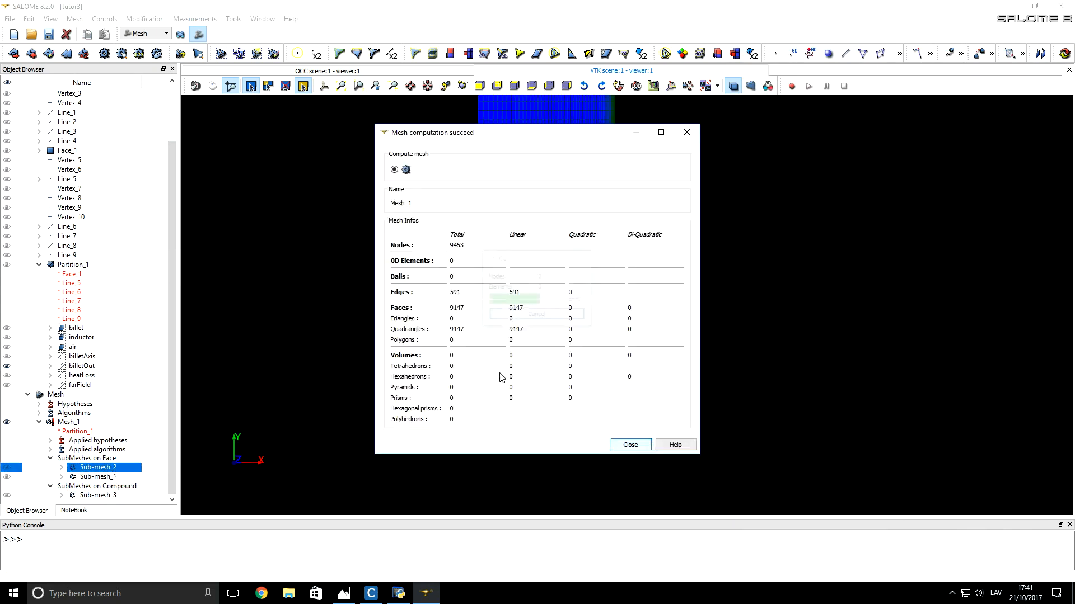
{"action": "left_click", "coordinate": [628, 445]}
Step: Examine the element grading at the billet's lower end and the mesh beside and inside the inductor
{"action": "scroll", "coordinate": [620, 439], "scroll_direction": "up", "scroll_amount": 3}
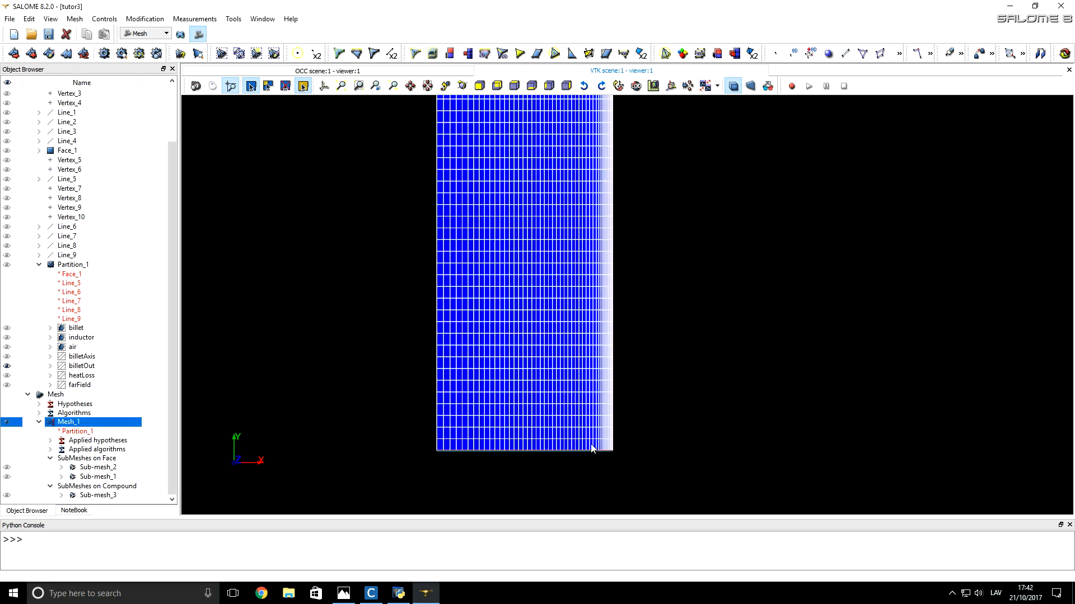
{"action": "scroll", "coordinate": [524, 458], "scroll_direction": "up", "scroll_amount": 2}
{"action": "scroll", "coordinate": [580, 451], "scroll_direction": "up", "scroll_amount": 1}
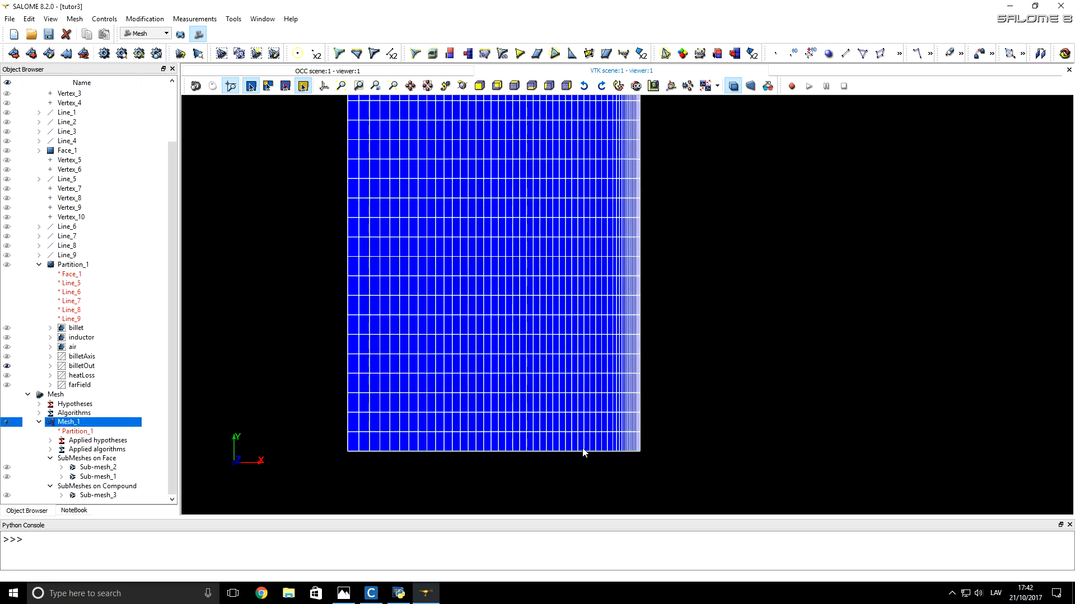
{"action": "scroll", "coordinate": [631, 432], "scroll_direction": "down", "scroll_amount": 4}
{"action": "scroll", "coordinate": [631, 434], "scroll_direction": "down", "scroll_amount": 7}
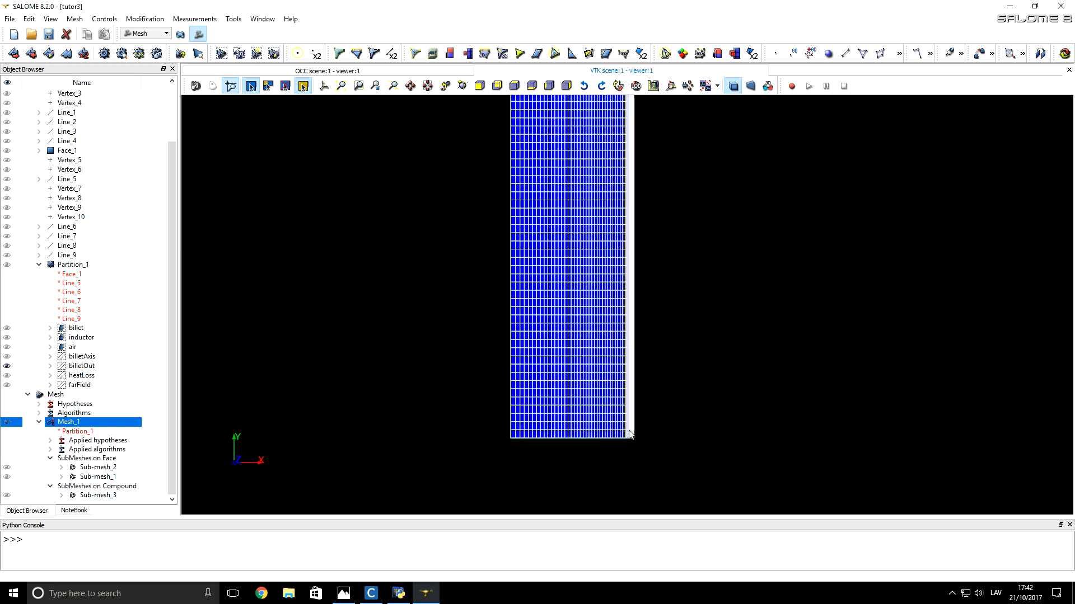
{"action": "scroll", "coordinate": [669, 346], "scroll_direction": "up", "scroll_amount": 5}
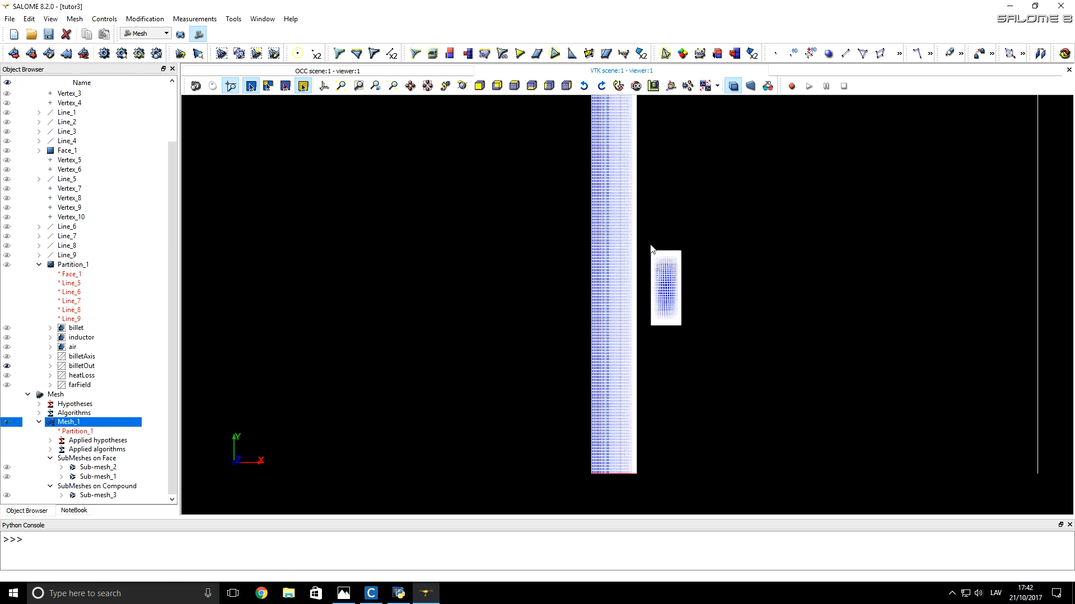
{"action": "scroll", "coordinate": [650, 336], "scroll_direction": "up", "scroll_amount": 1}
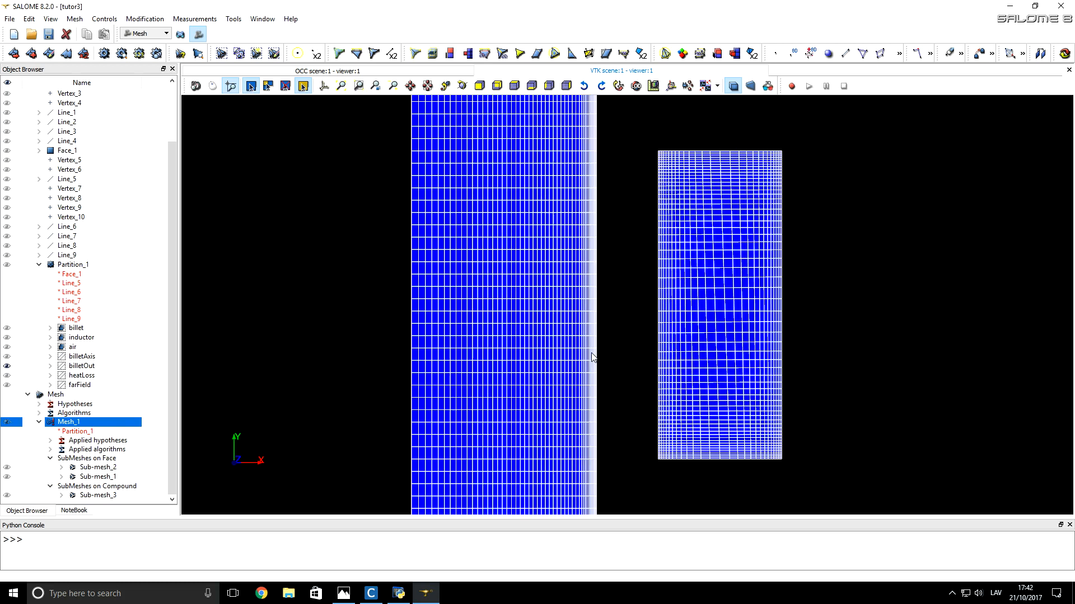
Step: Compute the whole Mesh_1, close the report, and inspect the triangular air mesh around the billet and inductor
{"action": "right_click", "coordinate": [62, 424]}
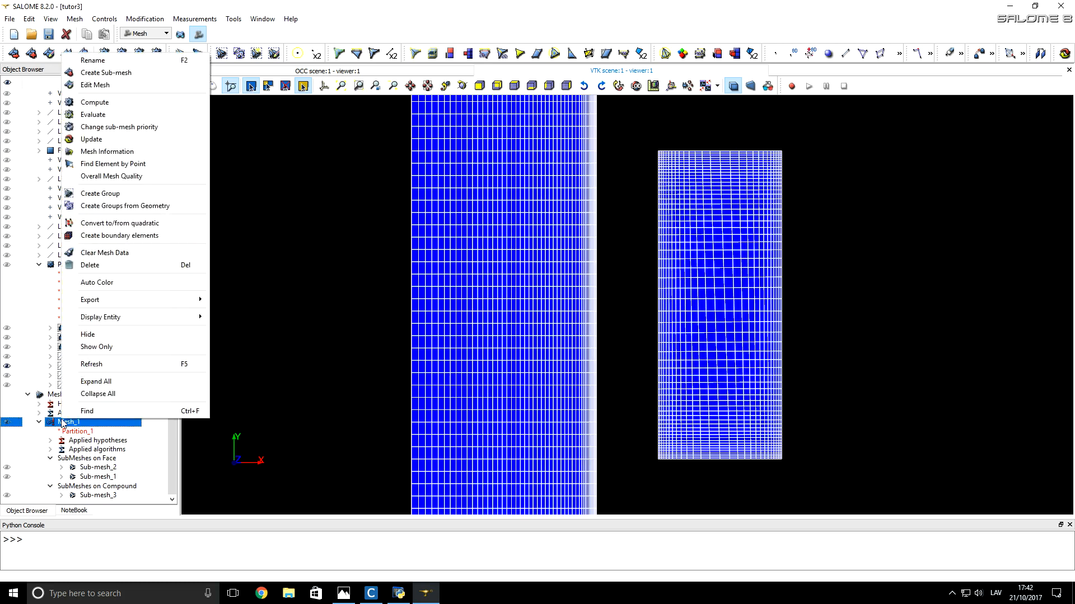
{"action": "left_click", "coordinate": [128, 103]}
{"action": "left_click", "coordinate": [637, 445]}
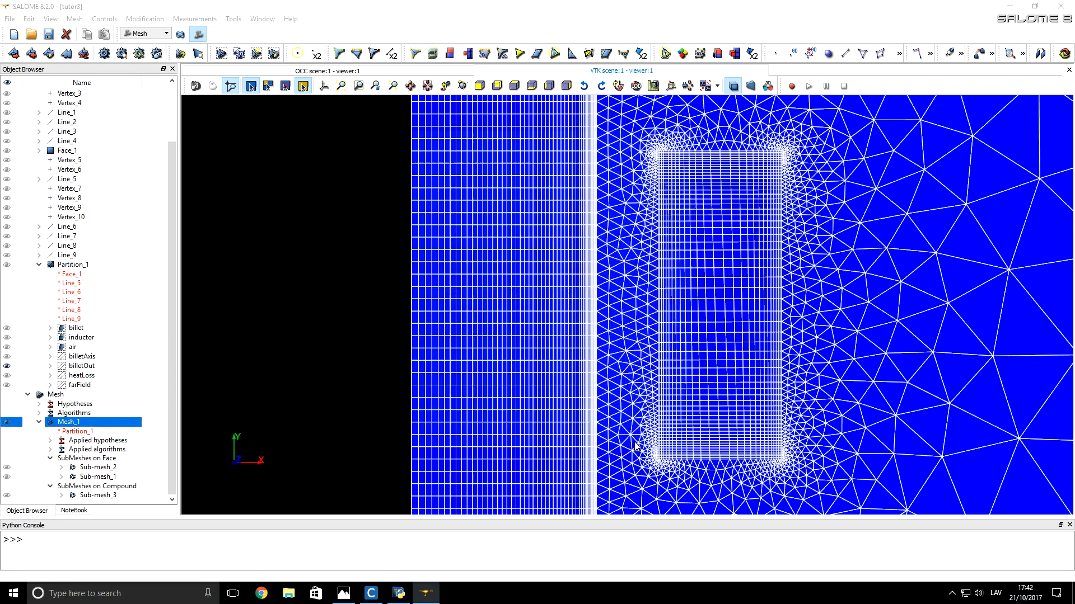
{"action": "scroll", "coordinate": [636, 445], "scroll_direction": "down", "scroll_amount": 6}
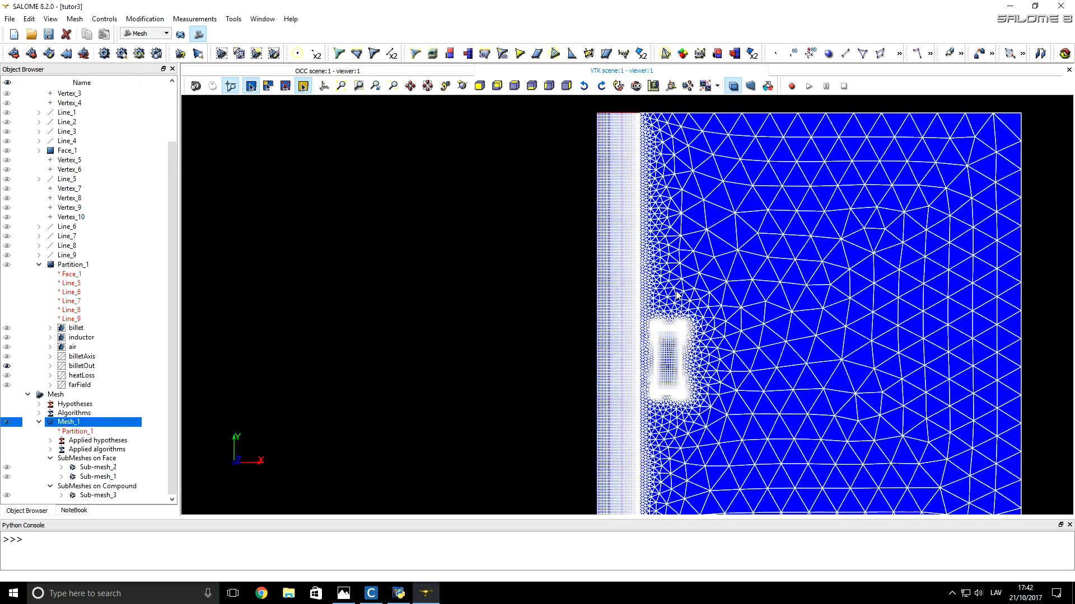
{"action": "scroll", "coordinate": [678, 295], "scroll_direction": "down", "scroll_amount": 2}
{"action": "scroll", "coordinate": [688, 361], "scroll_direction": "up", "scroll_amount": 4}
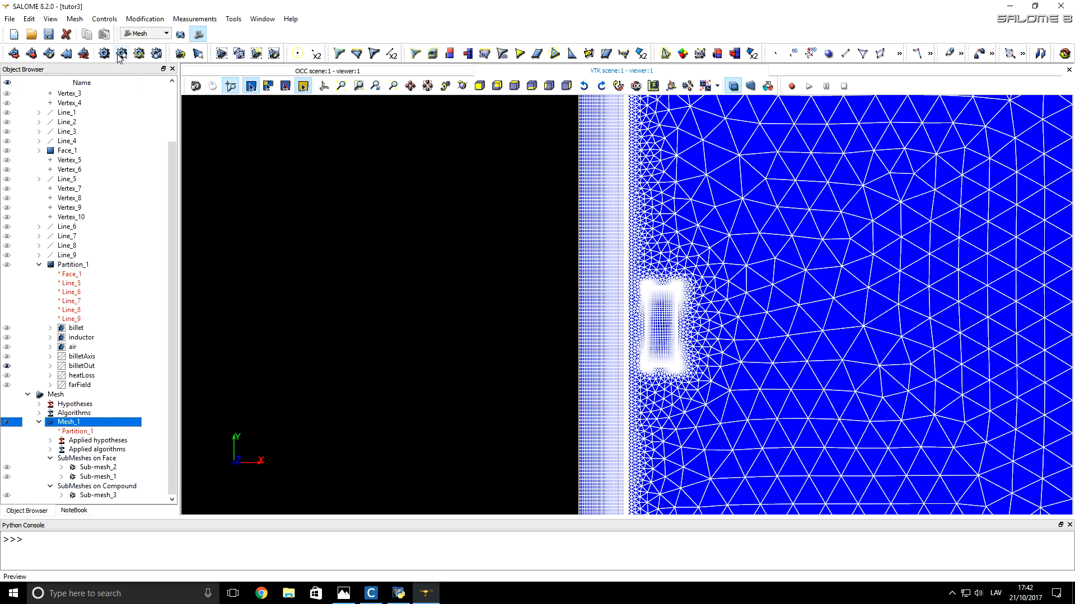
Step: Create element groups on Mesh_1 from the billet, inductor, air, billetAxis, billetOut, heatLoss and farField geometry
{"action": "left_click", "coordinate": [77, 20]}
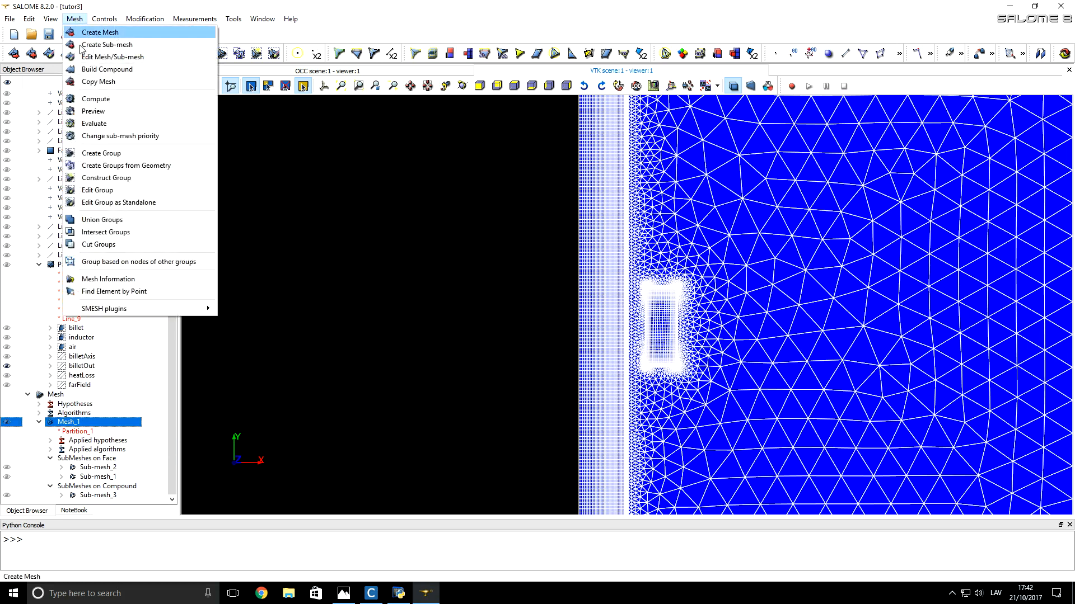
{"action": "left_click", "coordinate": [166, 171]}
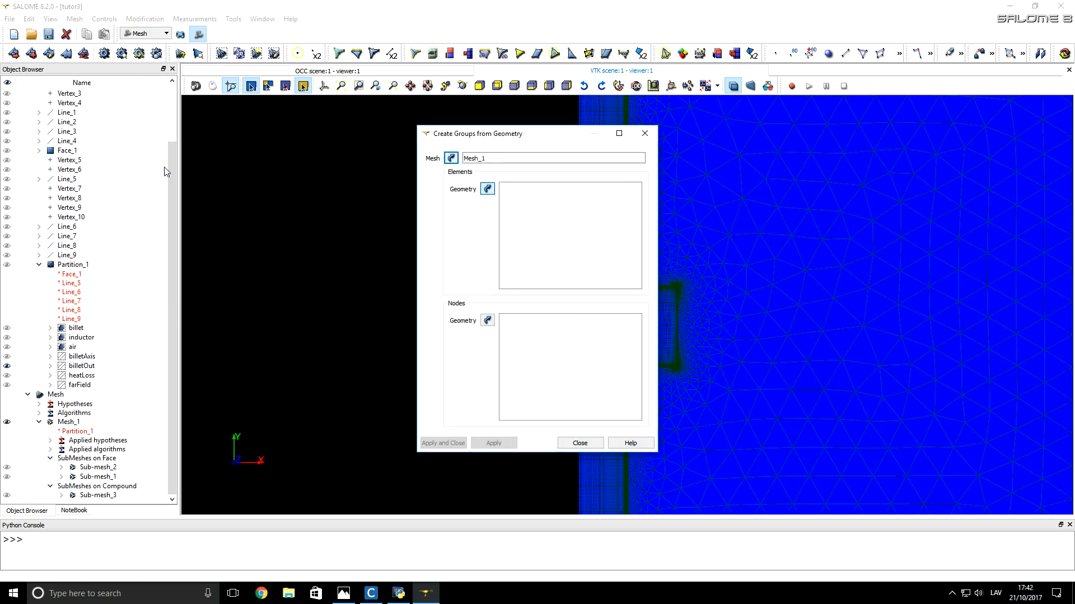
{"action": "left_click", "coordinate": [81, 329]}
{"action": "left_click", "coordinate": [80, 339], "text": "shift"}
{"action": "left_click_drag", "start_coordinate": [80, 340], "coordinate": [84, 386]}
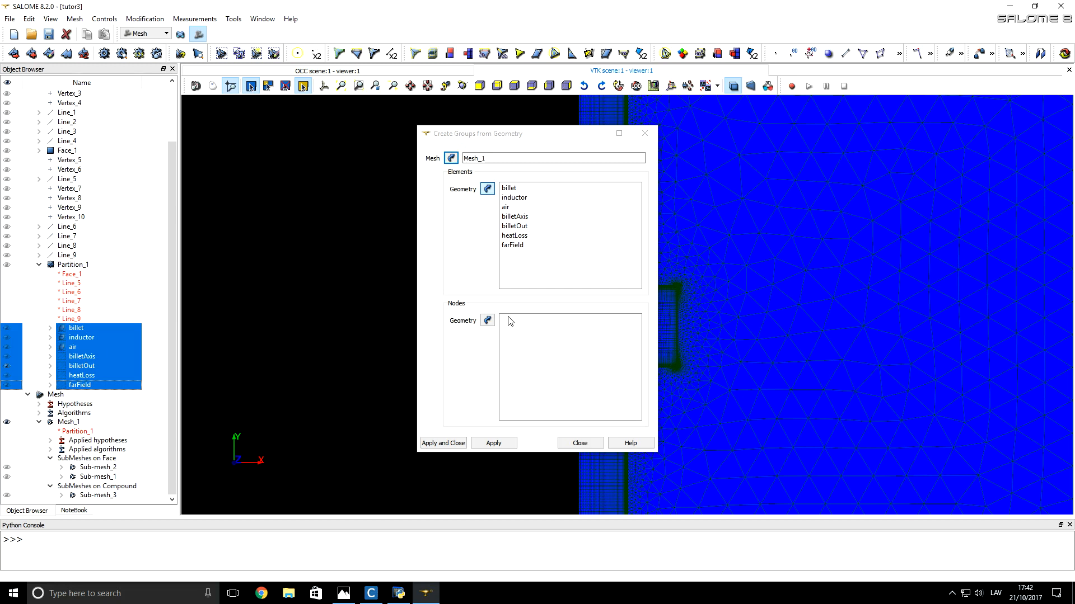
{"action": "left_click", "coordinate": [443, 443]}
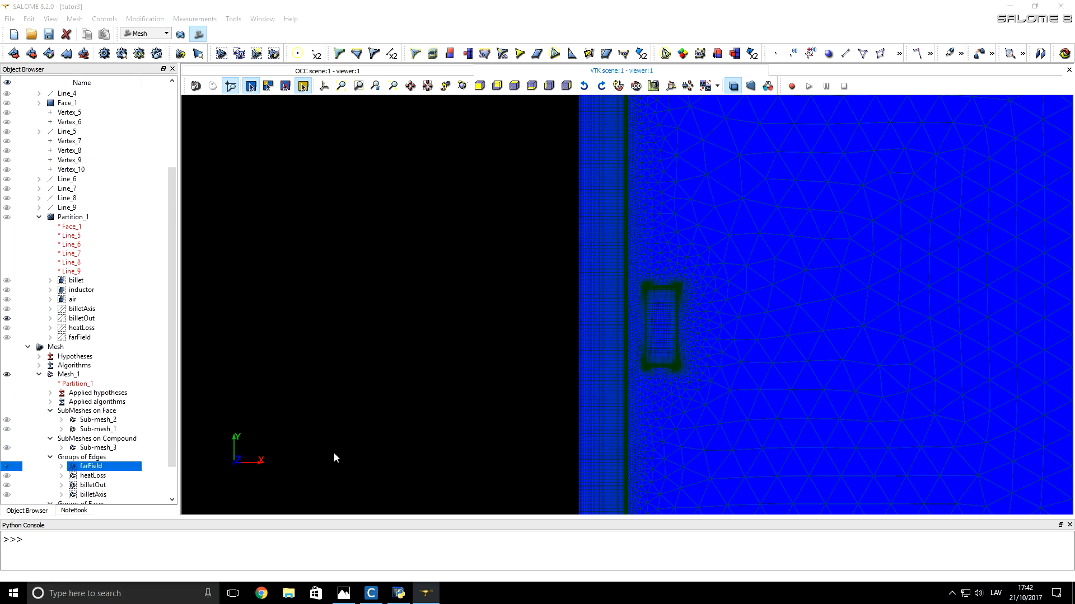
{"action": "scroll", "coordinate": [140, 445], "scroll_direction": "down", "scroll_amount": 2}
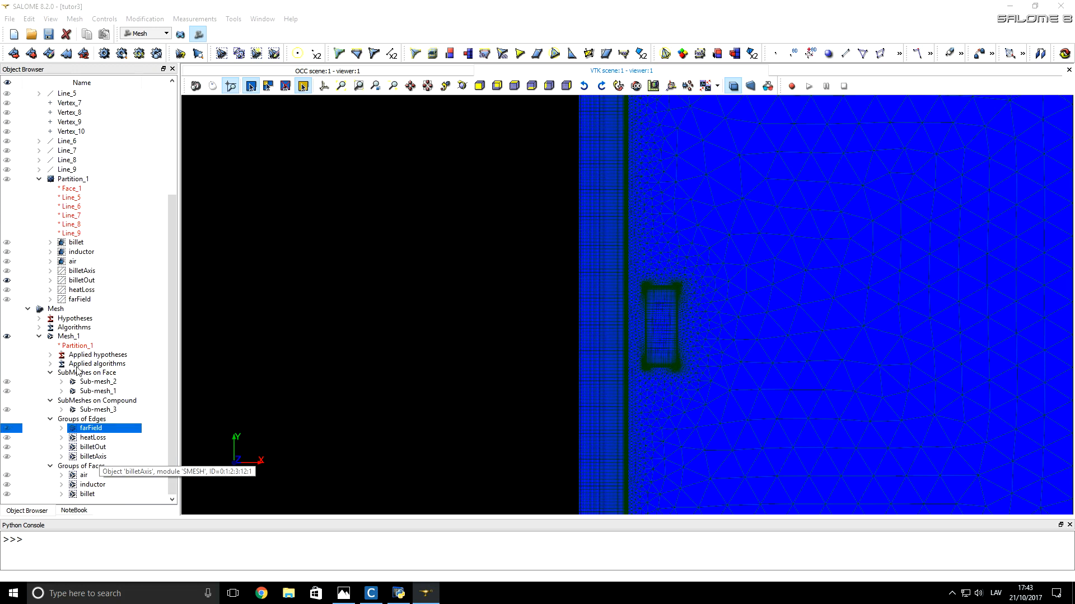
Step: Export Mesh_1 with the Mesh To CENOS plugin and switch to the Cenos Platform window
{"action": "left_click", "coordinate": [68, 336]}
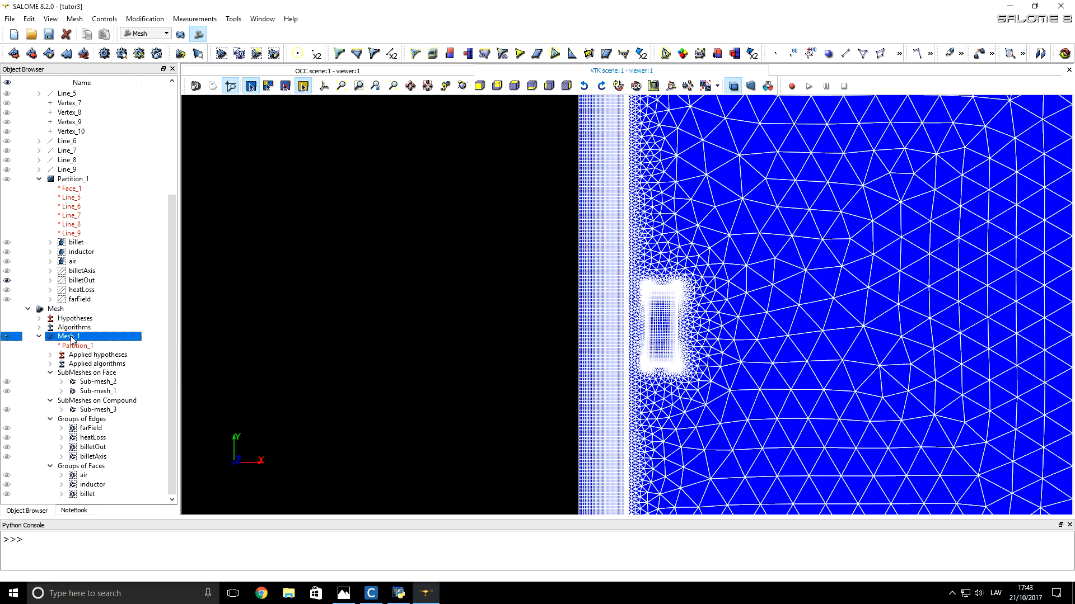
{"action": "left_click", "coordinate": [234, 19]}
{"action": "mouse_move", "coordinate": [263, 74]}
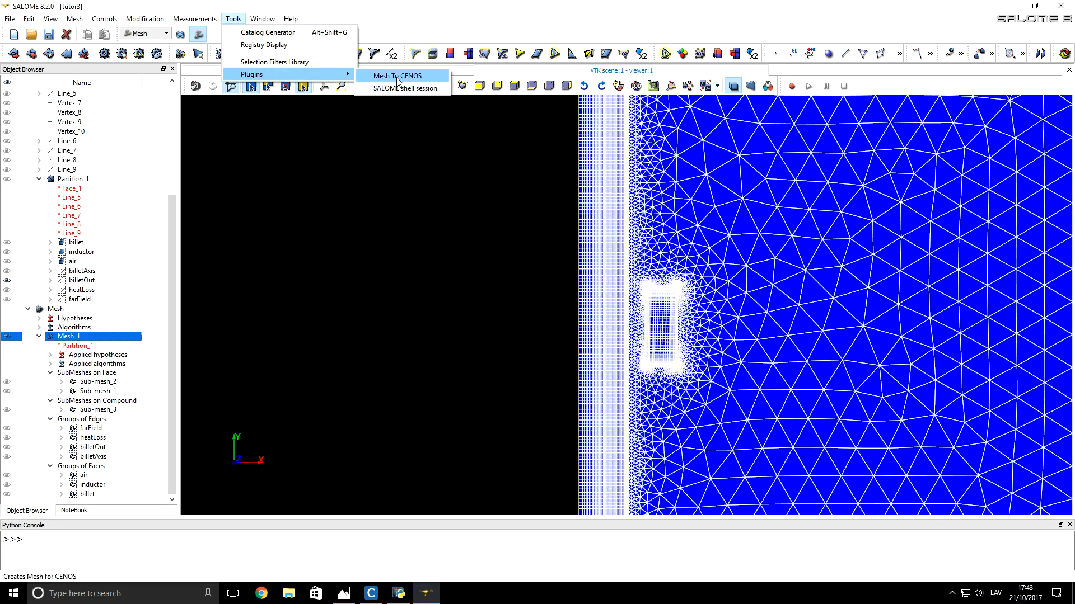
{"action": "left_click", "coordinate": [427, 78]}
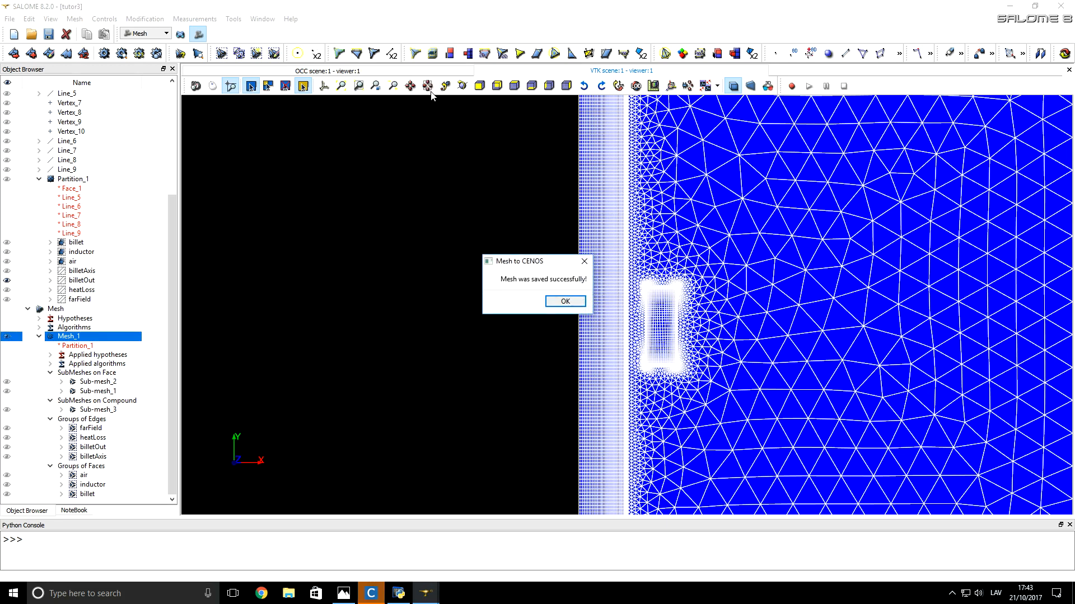
{"action": "left_click", "coordinate": [565, 302]}
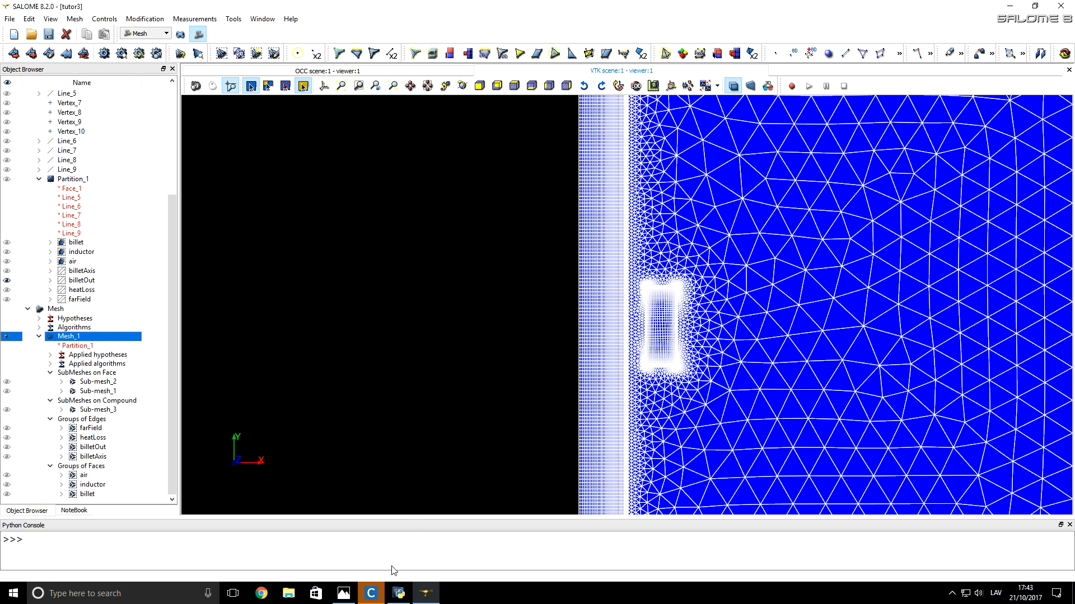
{"action": "left_click", "coordinate": [373, 594]}
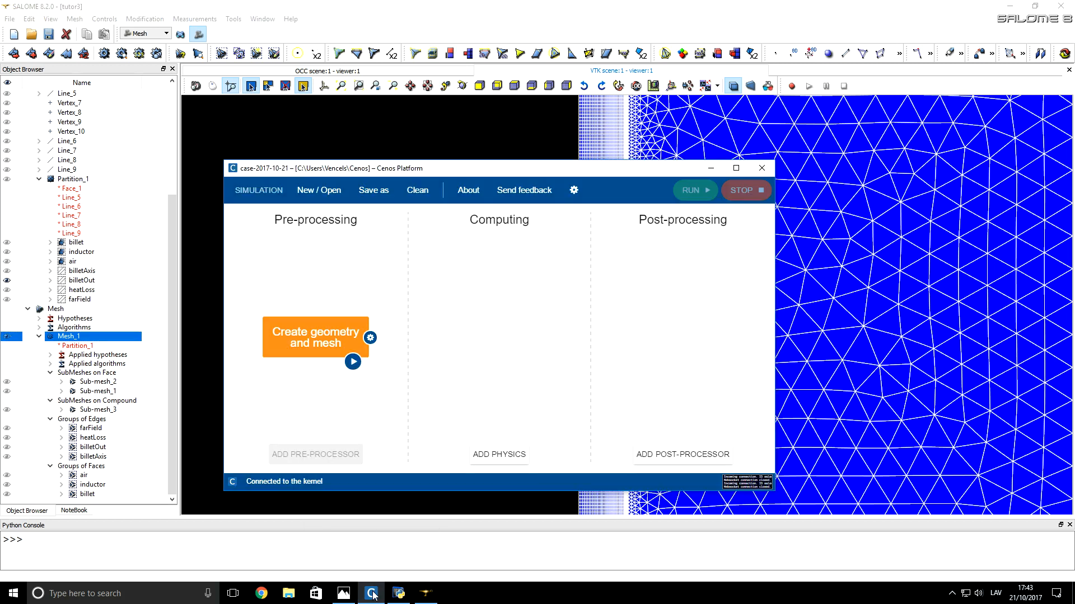